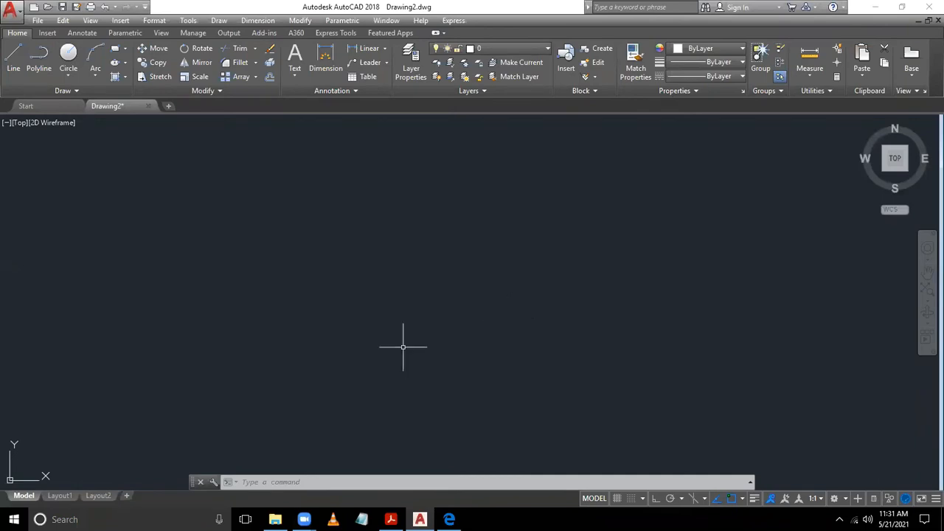
- Switch the workspace to 3D Modeling
{"action": "left_click", "coordinate": [195, 24]}
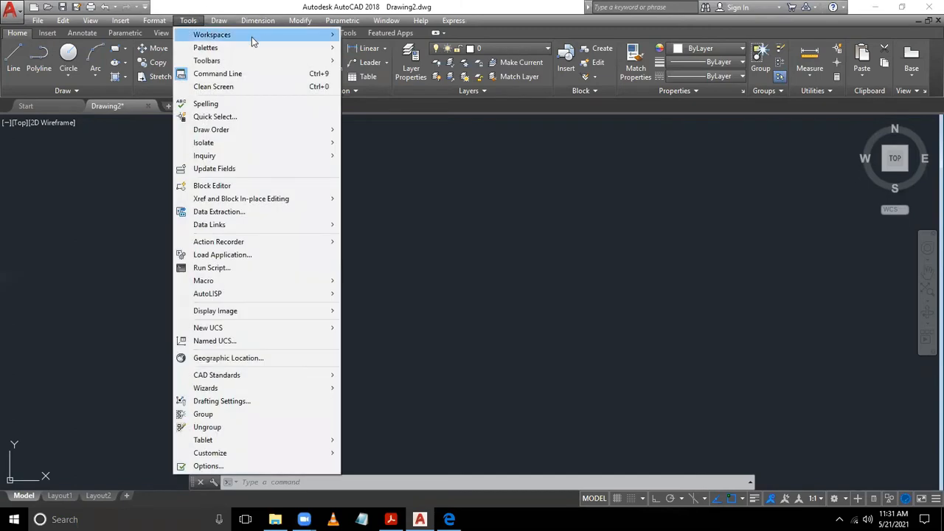
{"action": "mouse_move", "coordinate": [331, 36]}
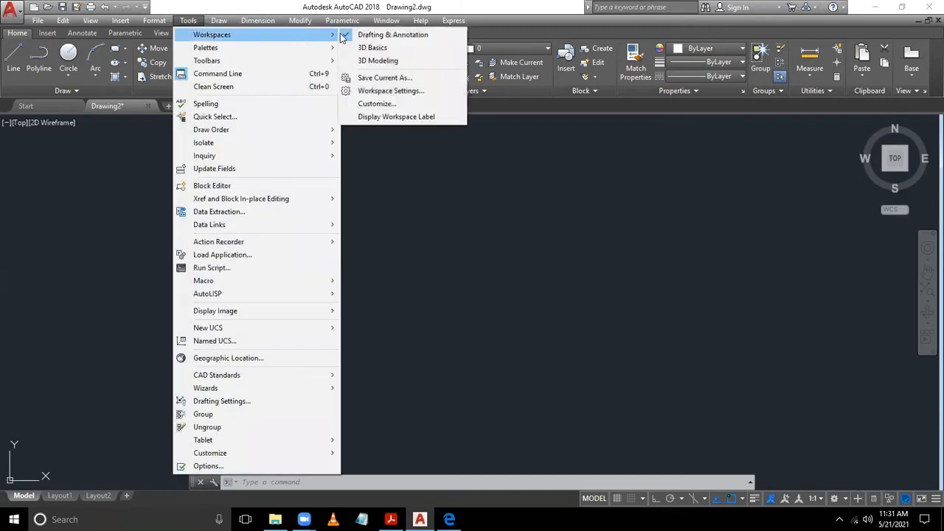
{"action": "left_click", "coordinate": [377, 64]}
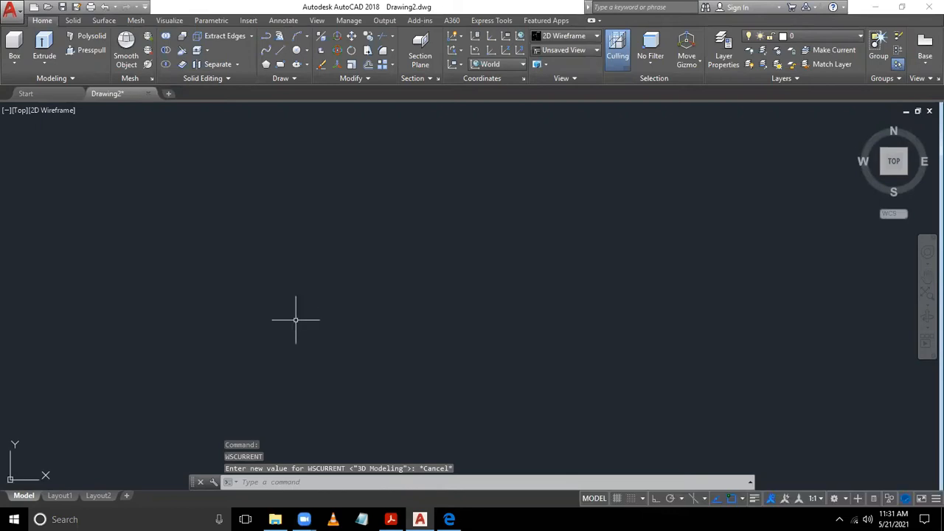
- Draw a free, nearly horizontal line 100 units long in the empty drawing
{"action": "type", "text": "l"}
{"action": "key", "text": "Return"}
{"action": "left_click", "coordinate": [302, 338]}
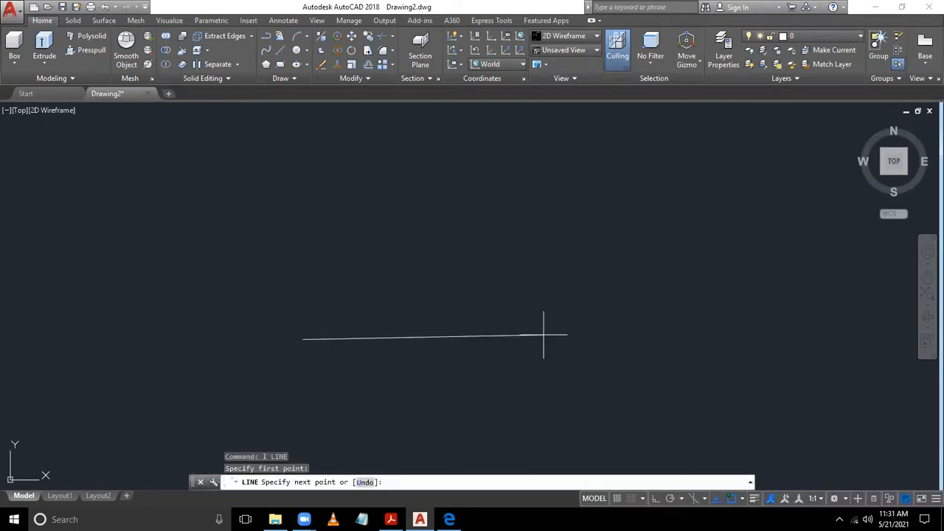
{"action": "type", "text": "100"}
{"action": "key", "text": "Return"}
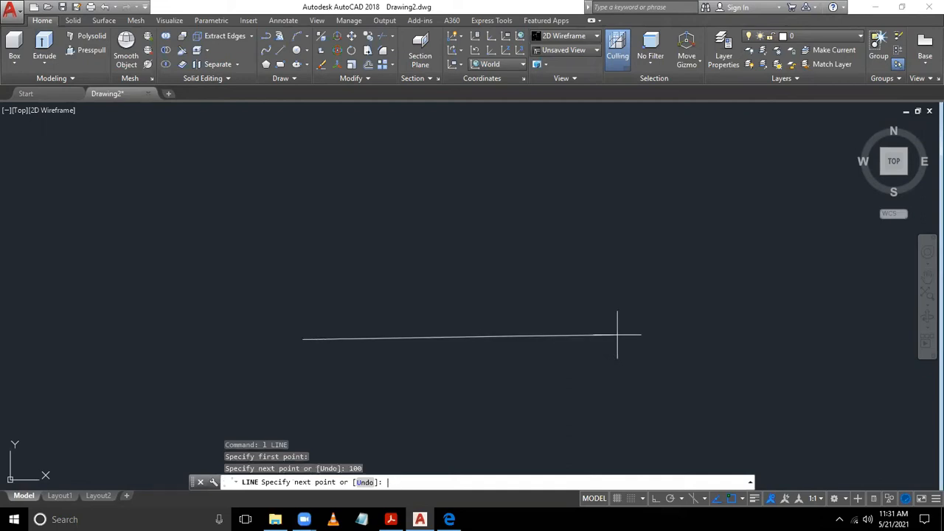
{"action": "key", "text": "Escape"}
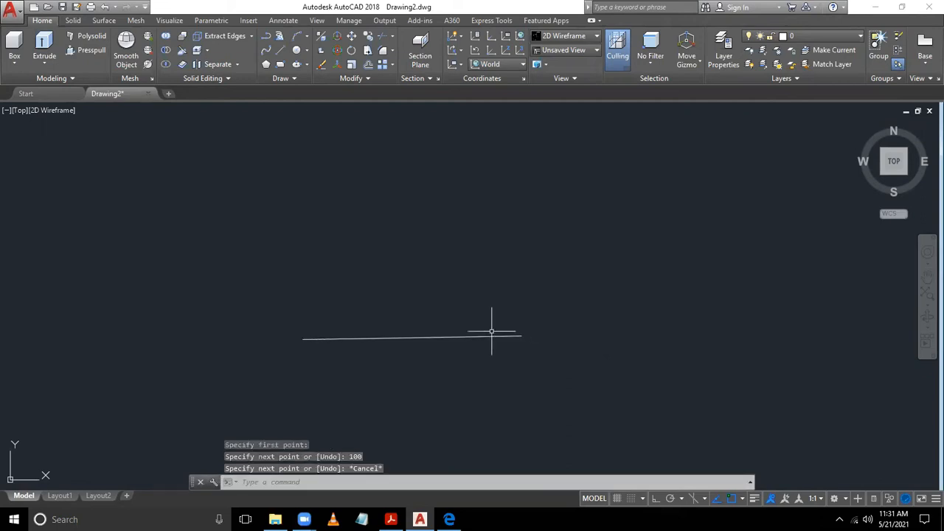
- Erase the slightly slanted line
{"action": "left_click", "coordinate": [525, 303]}
{"action": "left_click", "coordinate": [474, 375]}
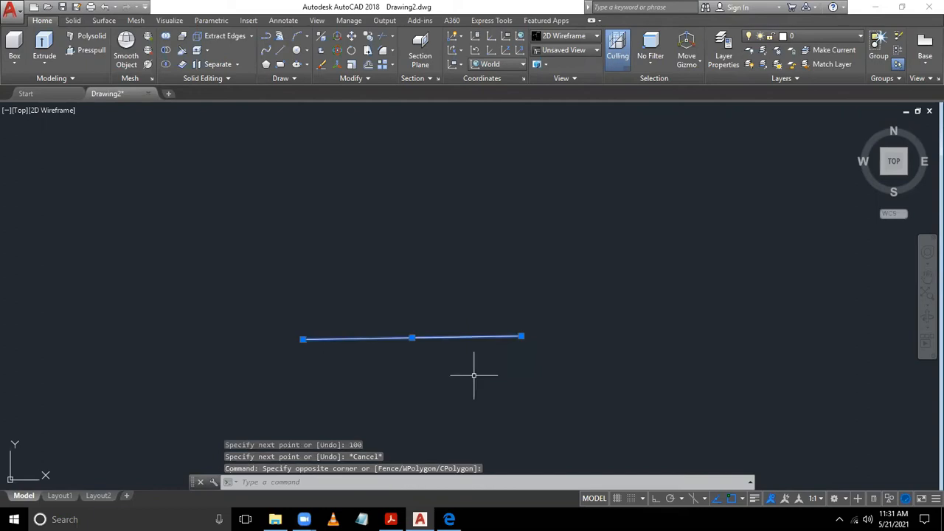
{"action": "key", "text": "Delete"}
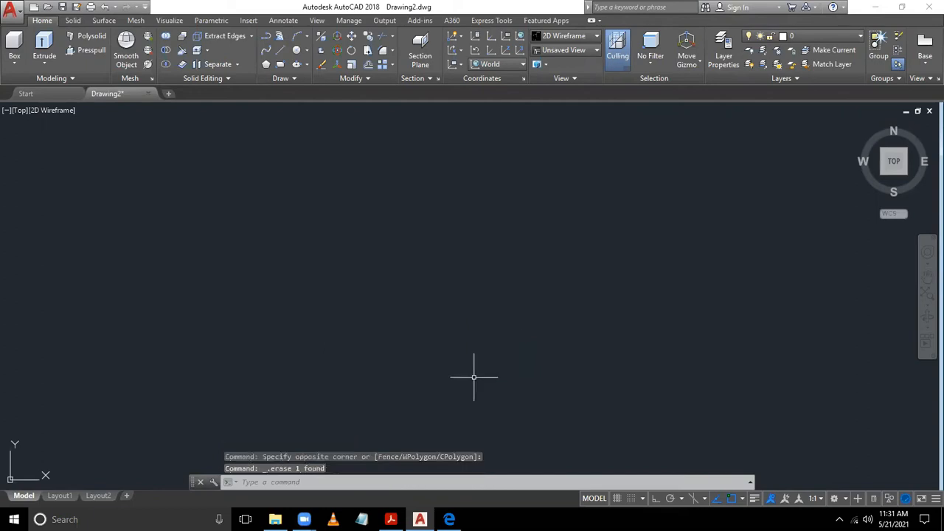
- Turn on Ortho mode and draw a horizontal base line 84 units long
{"action": "left_click", "coordinate": [656, 499]}
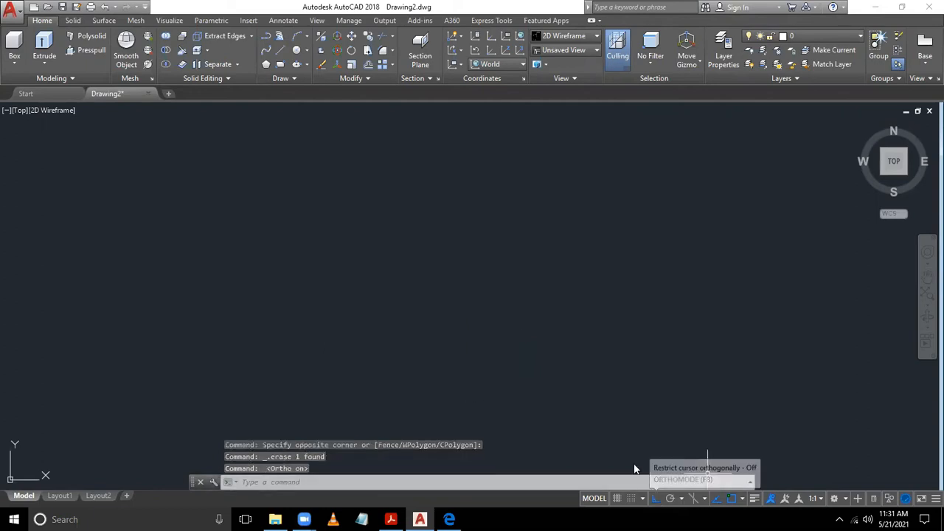
{"action": "key", "text": "Return"}
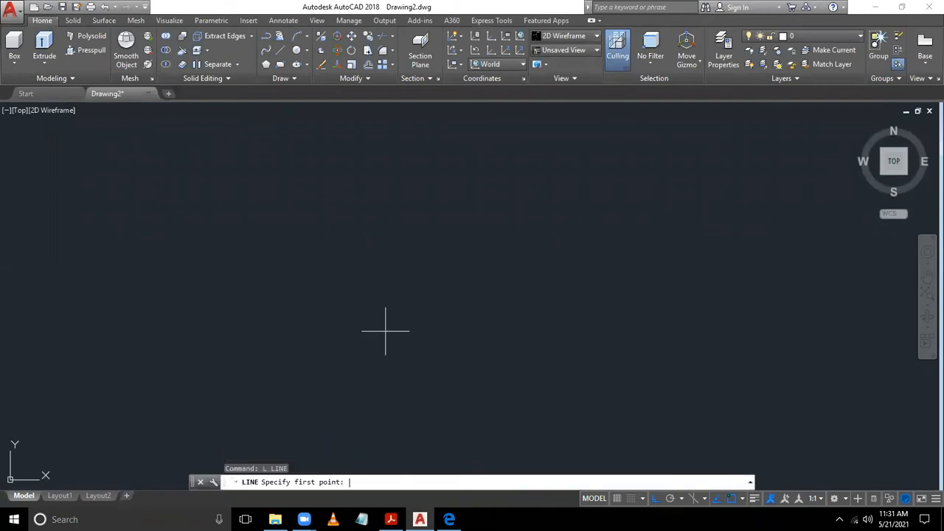
{"action": "left_click", "coordinate": [299, 375]}
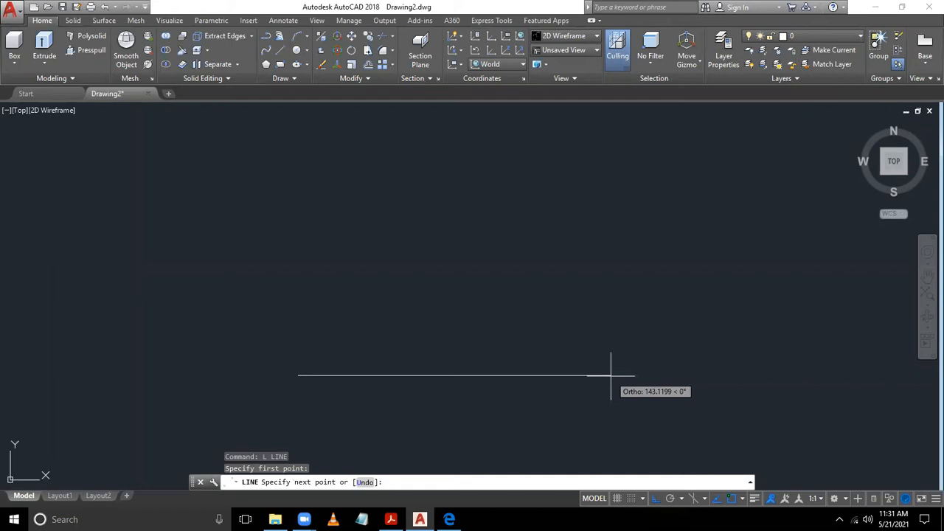
{"action": "type", "text": "84"}
{"action": "key", "text": "Return"}
{"action": "key", "text": "Return"}
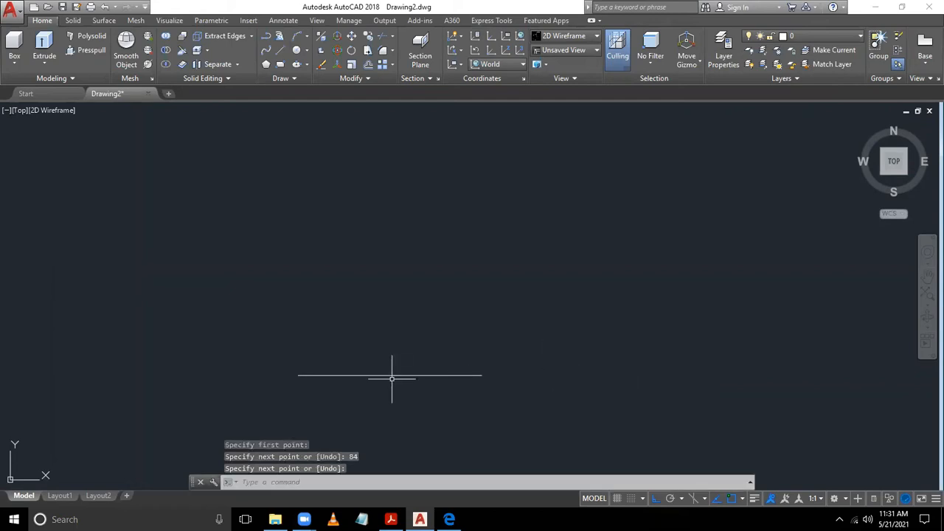
- Draw a vertical line 72 units upward from the left end of the base line
{"action": "key", "text": "Return"}
{"action": "left_click", "coordinate": [298, 375]}
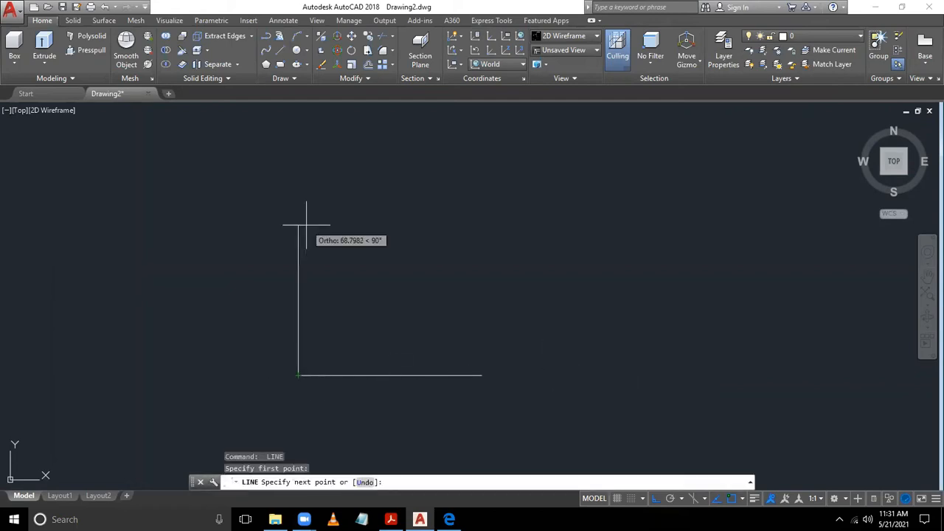
{"action": "type", "text": "72"}
{"action": "key", "text": "Return"}
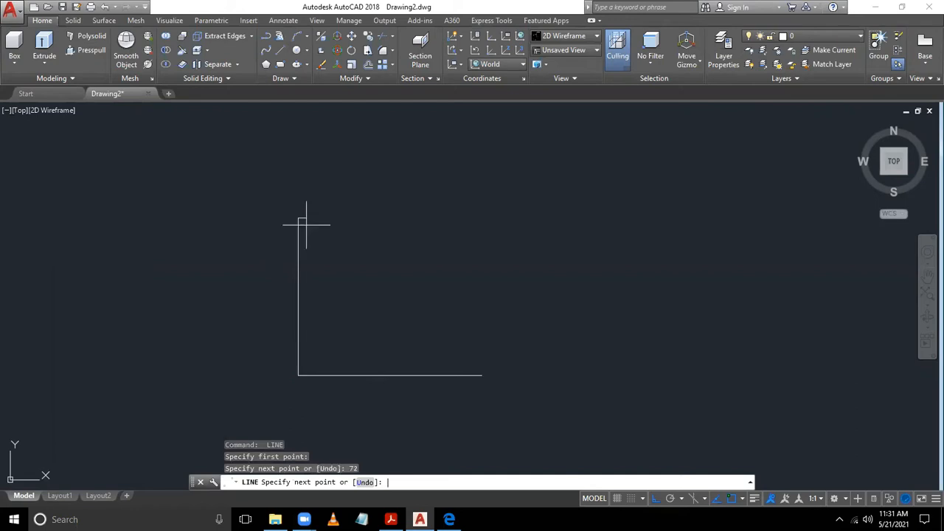
{"action": "key", "text": "Escape"}
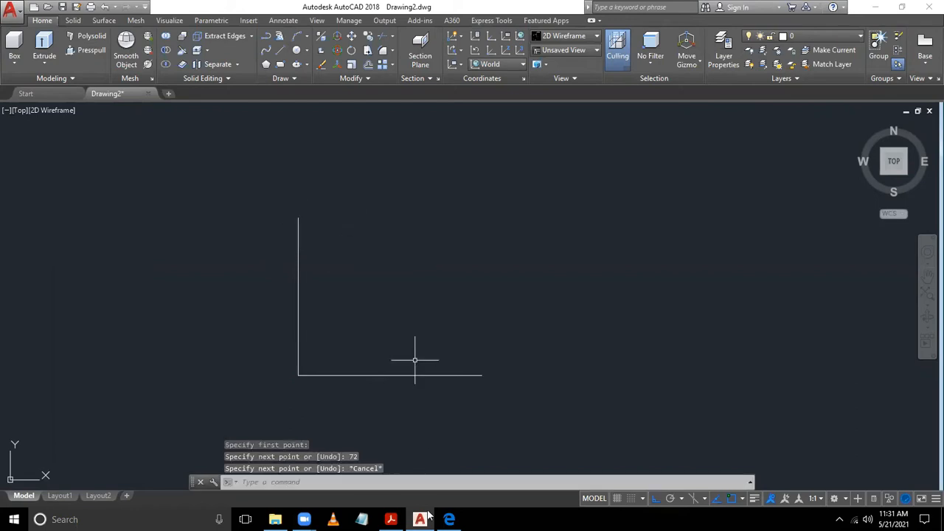
- After checking the exercise PDF, draw a 28-unit horizontal line rightward from the vertical line's upper end, continuing straight down to just above the base
{"action": "left_click", "coordinate": [391, 520]}
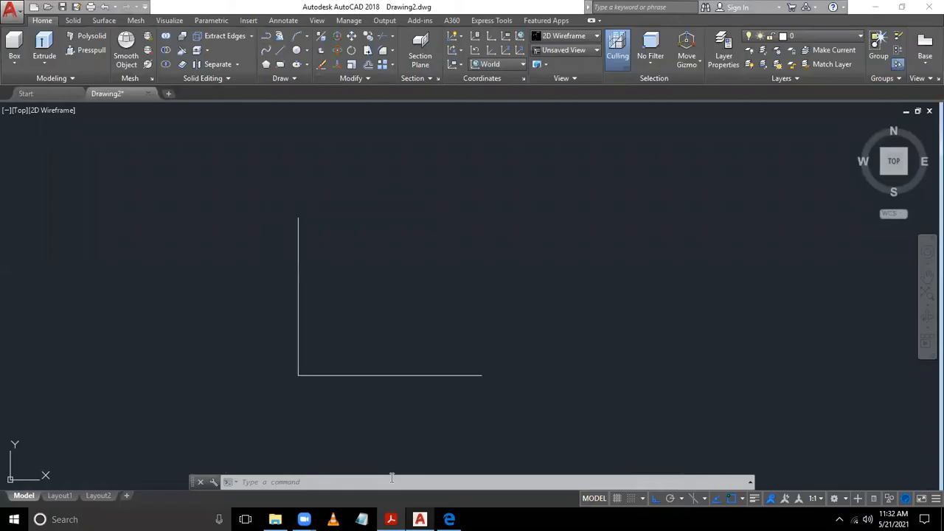
{"action": "left_click", "coordinate": [420, 520]}
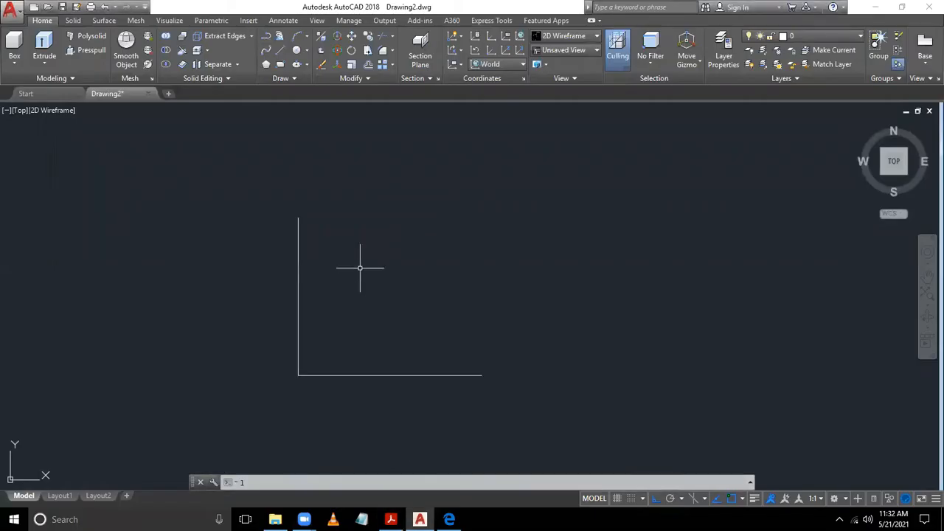
{"action": "key", "text": "Return"}
{"action": "left_click", "coordinate": [298, 218]}
{"action": "type", "text": "280"}
{"action": "key", "text": "Return"}
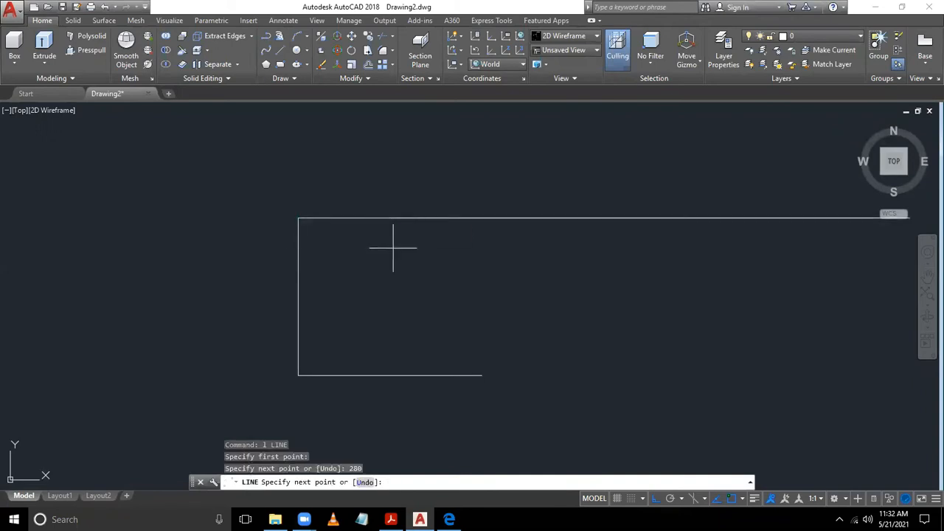
{"action": "key", "text": "ctrl+z"}
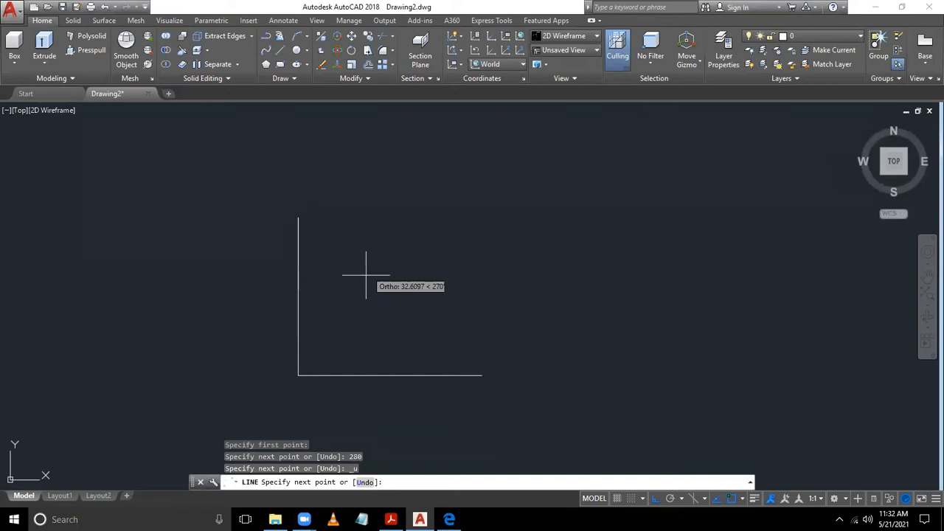
{"action": "type", "text": "28"}
{"action": "key", "text": "Return"}
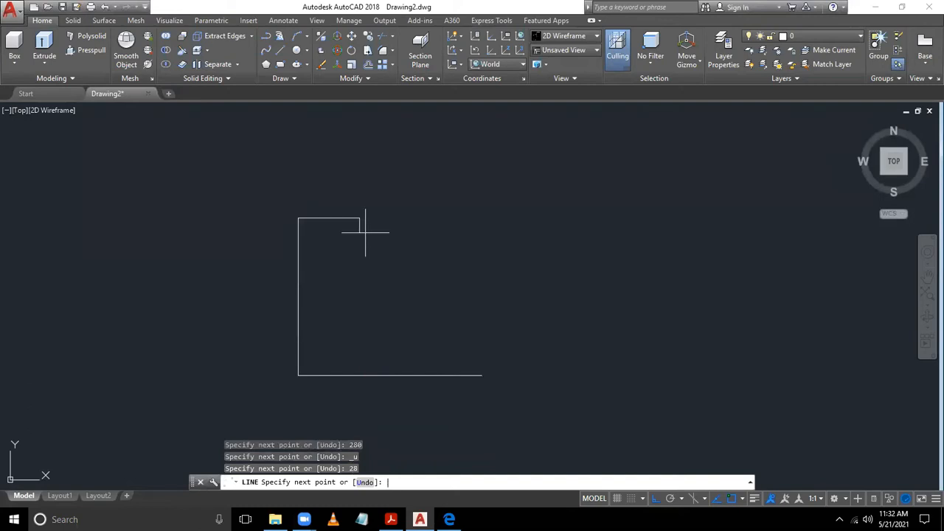
{"action": "left_click", "coordinate": [359, 356]}
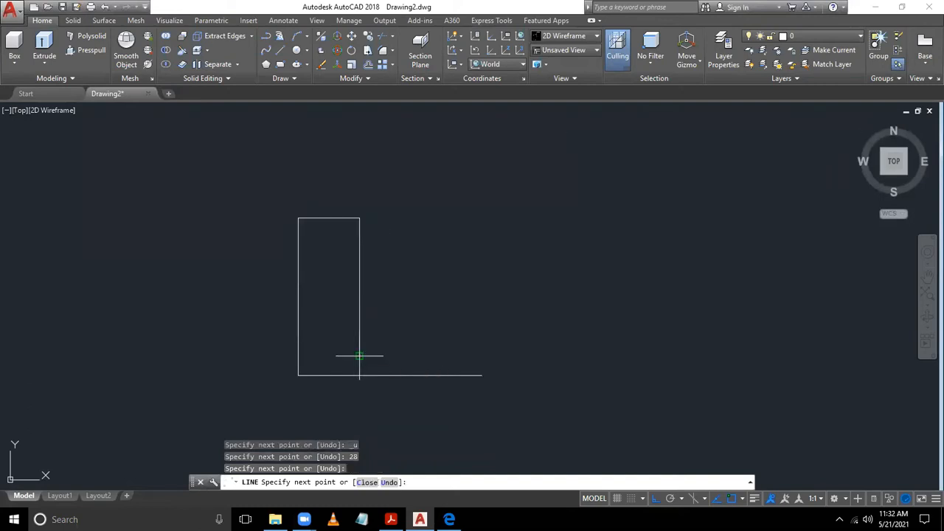
{"action": "key", "text": "Escape"}
- From the right end of the base line, draw a line 32 units up and continue 44 units to the left
{"action": "type", "text": "l"}
{"action": "key", "text": "Return"}
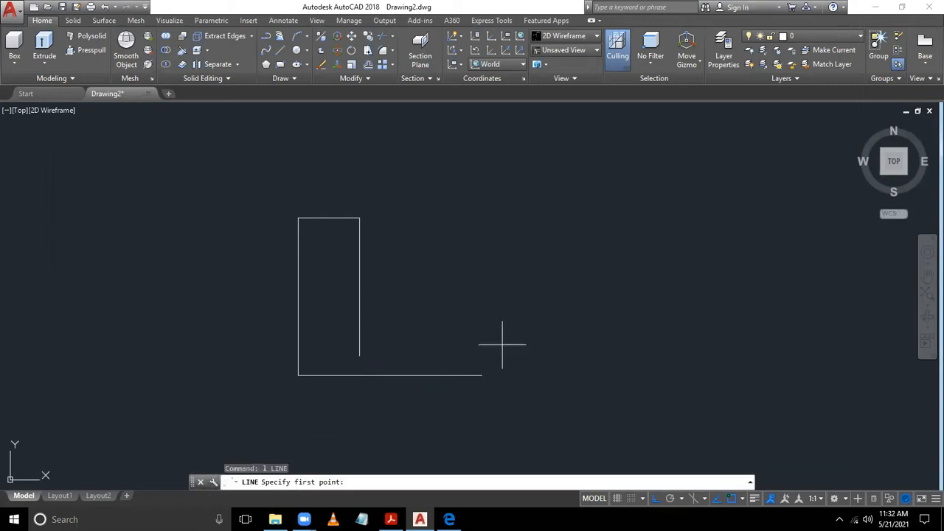
{"action": "left_click", "coordinate": [481, 375]}
{"action": "type", "text": "32"}
{"action": "key", "text": "Return"}
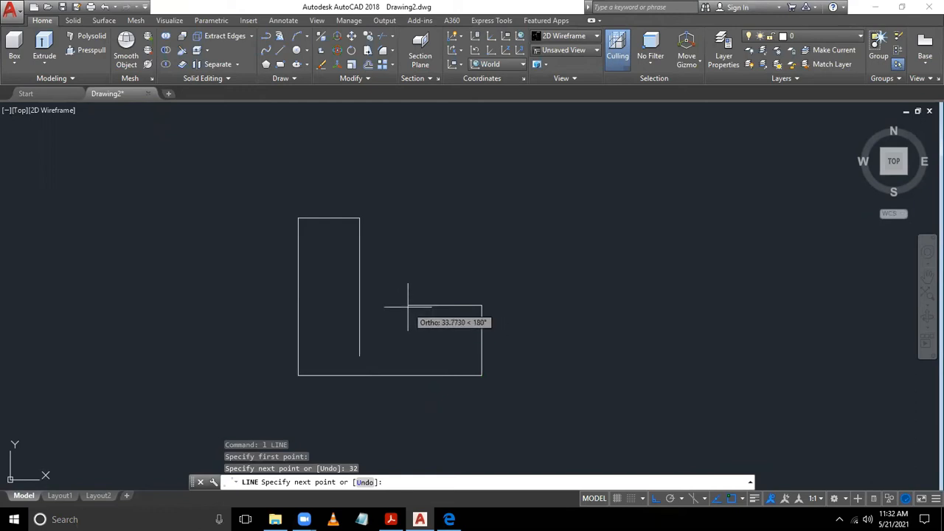
{"action": "type", "text": "44"}
{"action": "key", "text": "Return"}
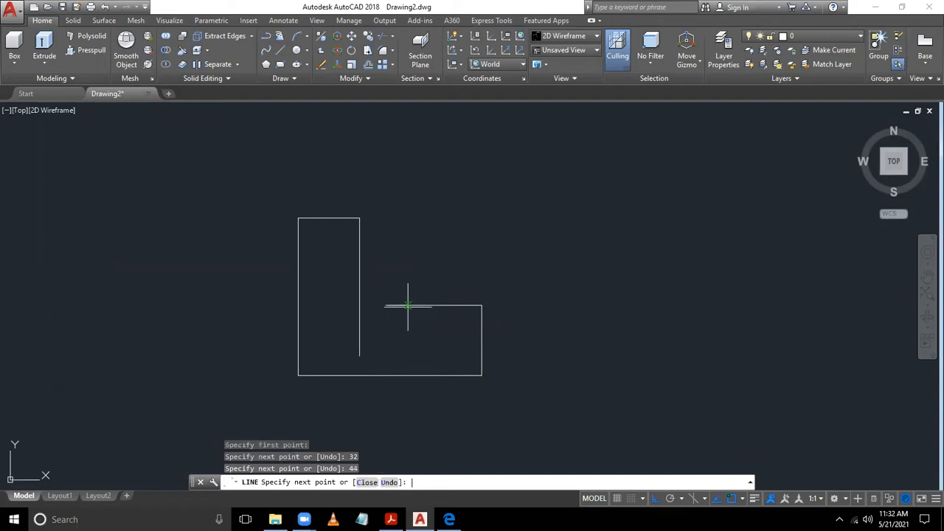
{"action": "key", "text": "Escape"}
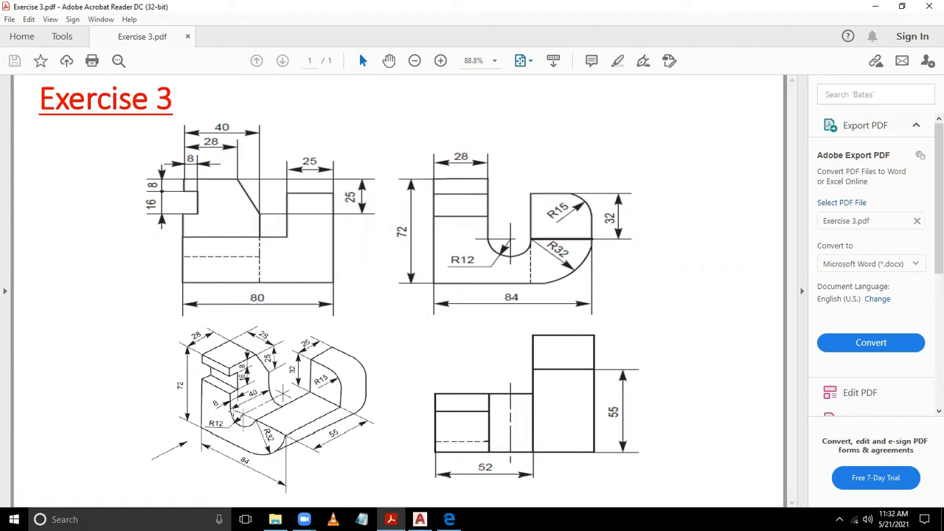
- Back in AutoCAD, draw a circle of radius 12 centred on the left end of the 44-unit line
{"action": "left_click", "coordinate": [420, 519]}
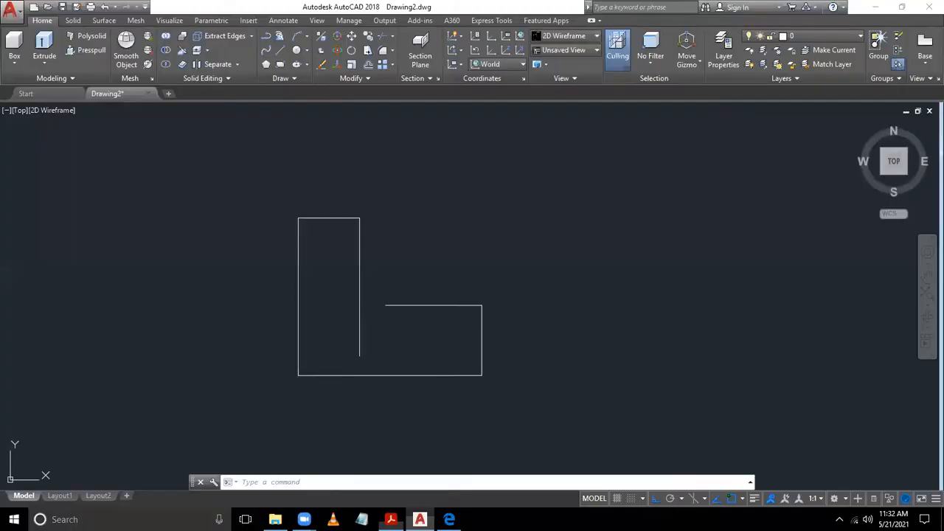
{"action": "type", "text": "c"}
{"action": "key", "text": "Return"}
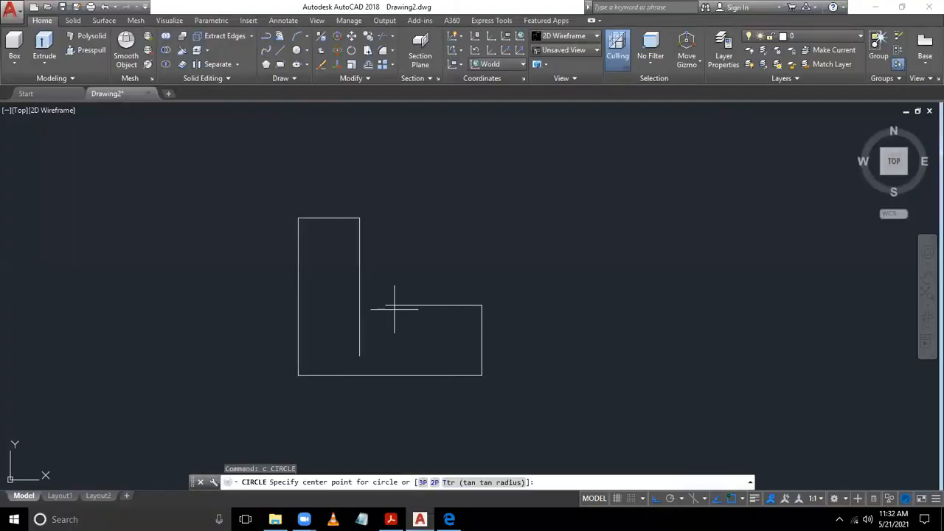
{"action": "left_click", "coordinate": [385, 305]}
{"action": "type", "text": "1"}
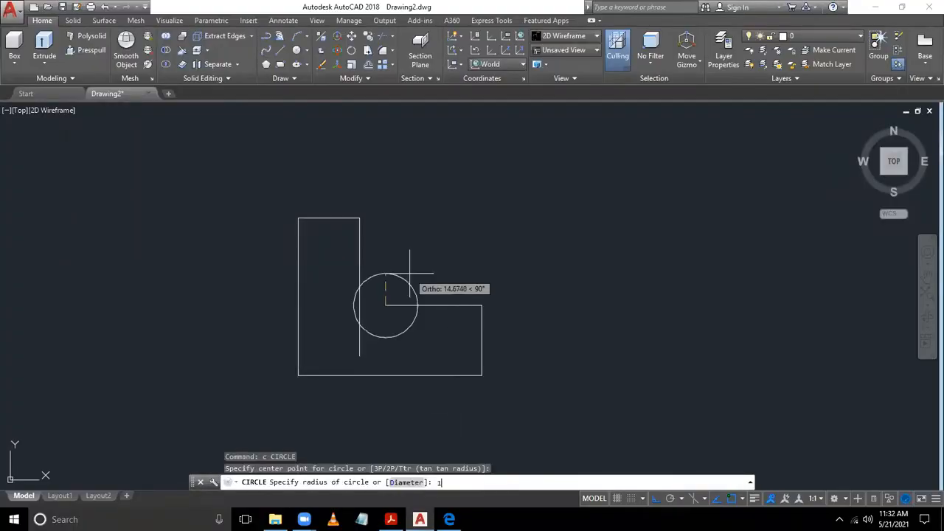
{"action": "type", "text": "2"}
{"action": "key", "text": "Return"}
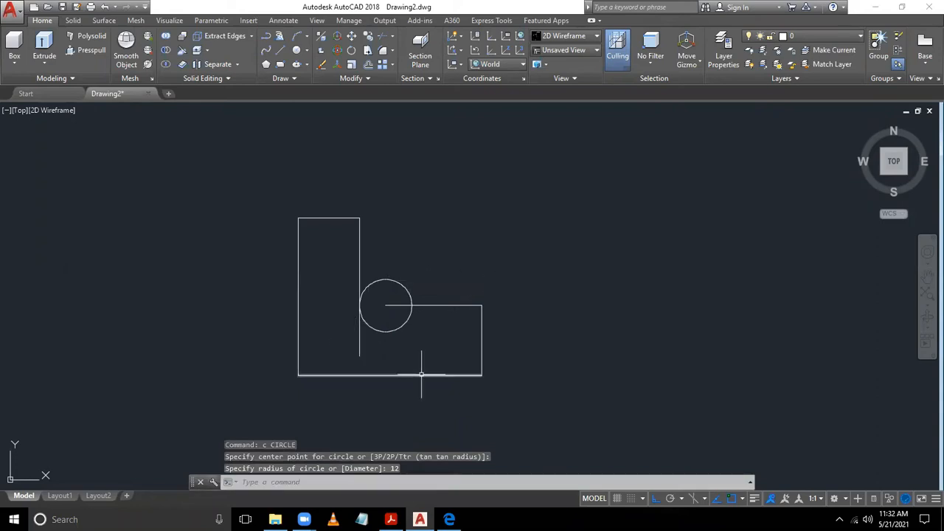
- Trim the upper half of the circle, the excess vertical line below its tangent point and the line segment inside it, leaving a semicircular notch
{"action": "type", "text": "tr"}
{"action": "key", "text": "Return"}
{"action": "key", "text": "Return"}
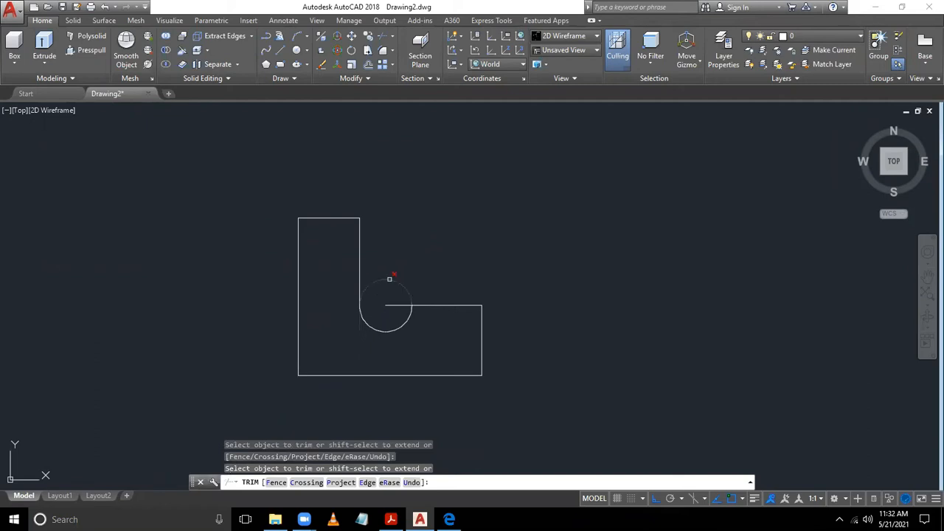
{"action": "left_click", "coordinate": [403, 305]}
{"action": "key", "text": "Escape"}
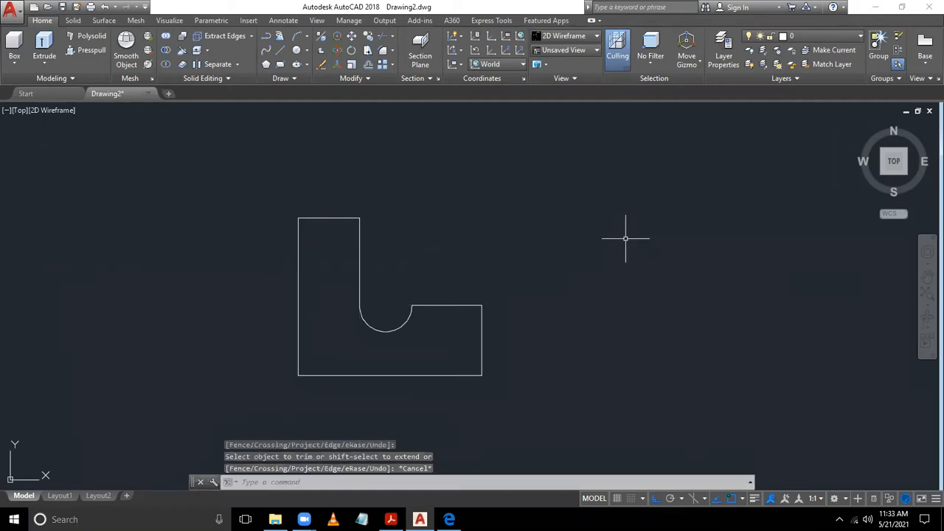
- Fillet the profile's lower-right corner between the base and the right vertical edge with a radius of 32
{"action": "type", "text": "f"}
{"action": "key", "text": "Return"}
{"action": "type", "text": "r"}
{"action": "key", "text": "Return"}
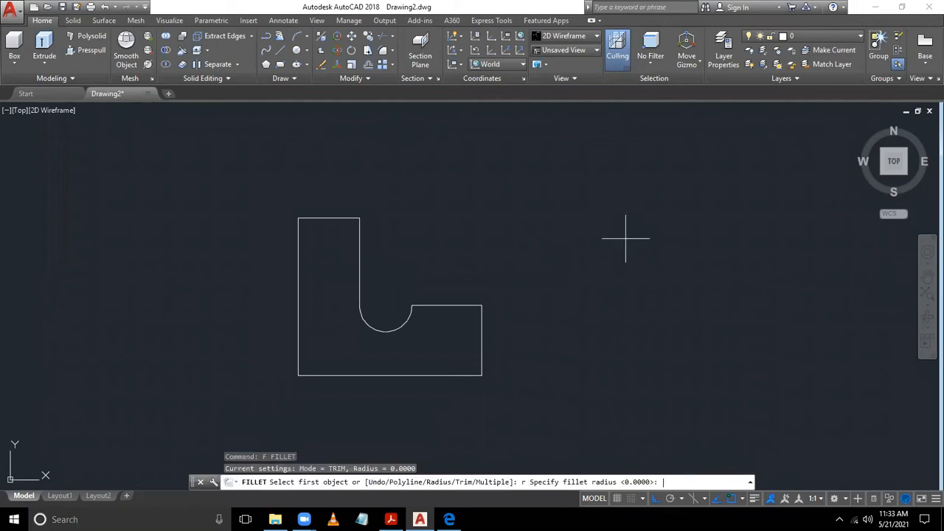
{"action": "type", "text": "32"}
{"action": "key", "text": "Return"}
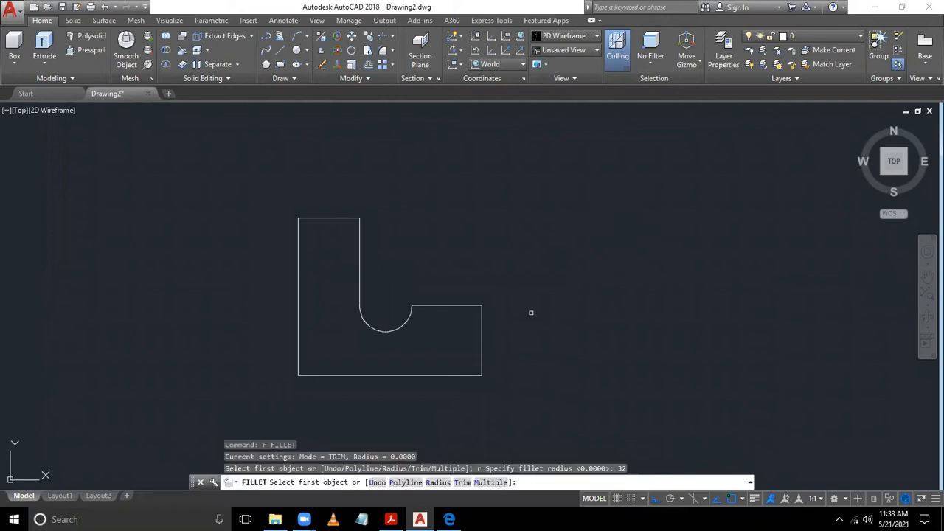
{"action": "left_click", "coordinate": [452, 374]}
{"action": "left_click", "coordinate": [482, 340]}
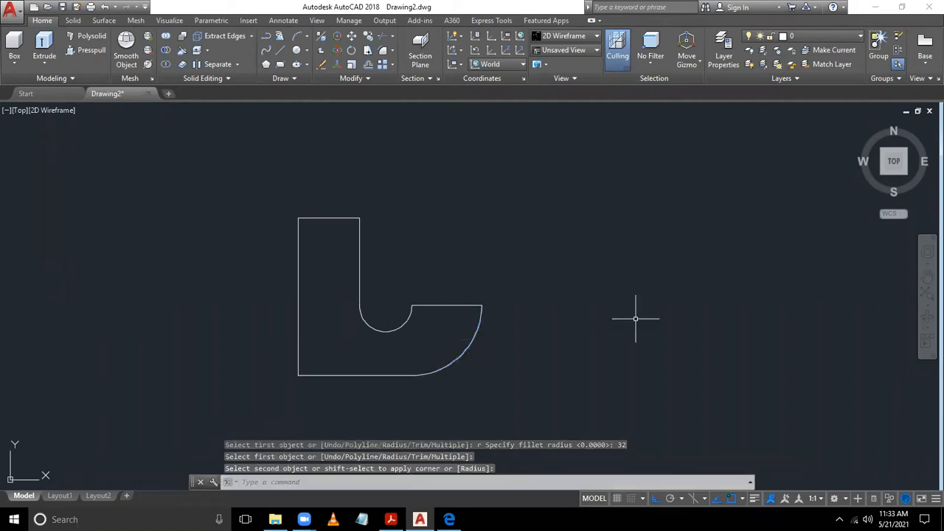
{"action": "key", "text": "Escape"}
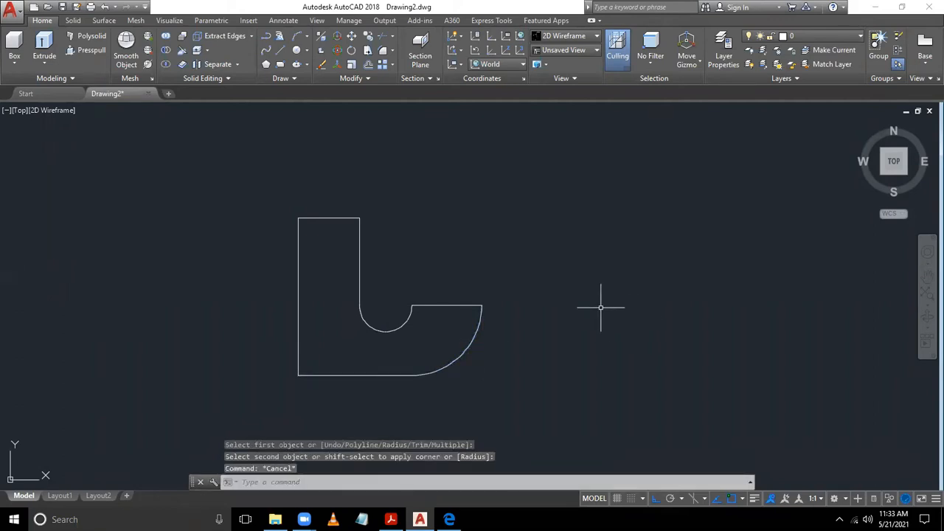
- Convert the entire closed side profile, including its notch and rounded corner, into a region
{"action": "type", "text": "reg"}
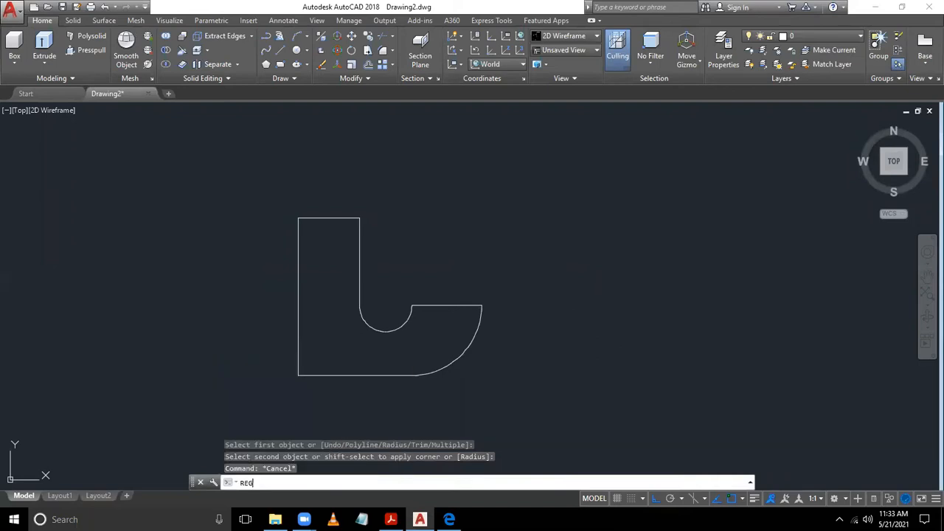
{"action": "key", "text": "Return"}
{"action": "left_click", "coordinate": [526, 157]}
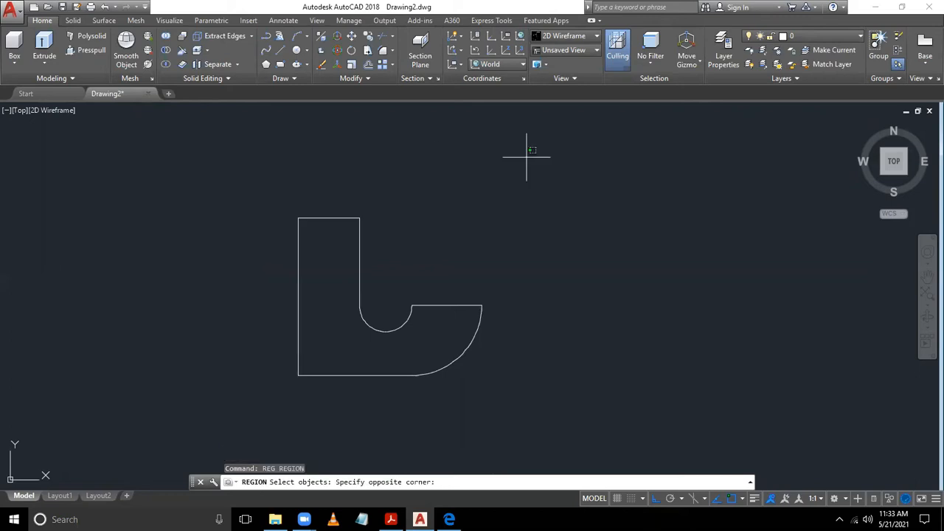
{"action": "left_click", "coordinate": [283, 390]}
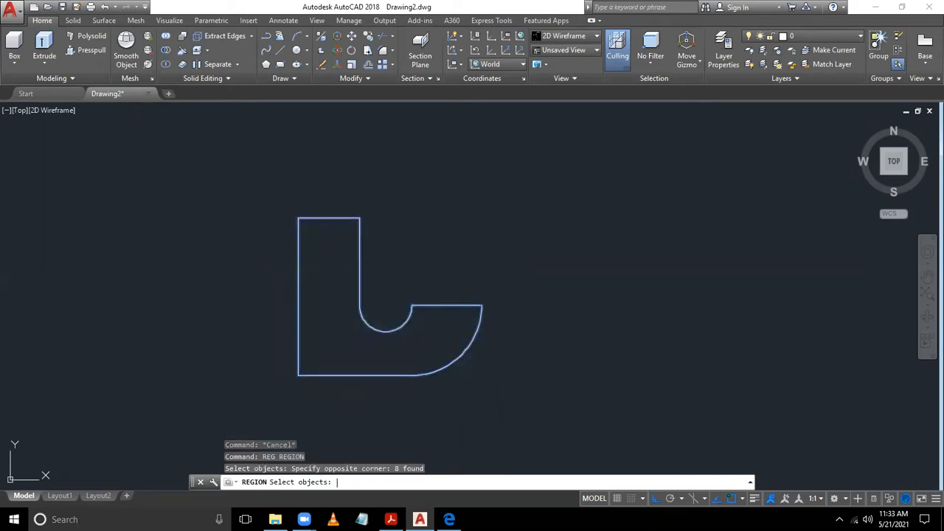
{"action": "key", "text": "Return"}
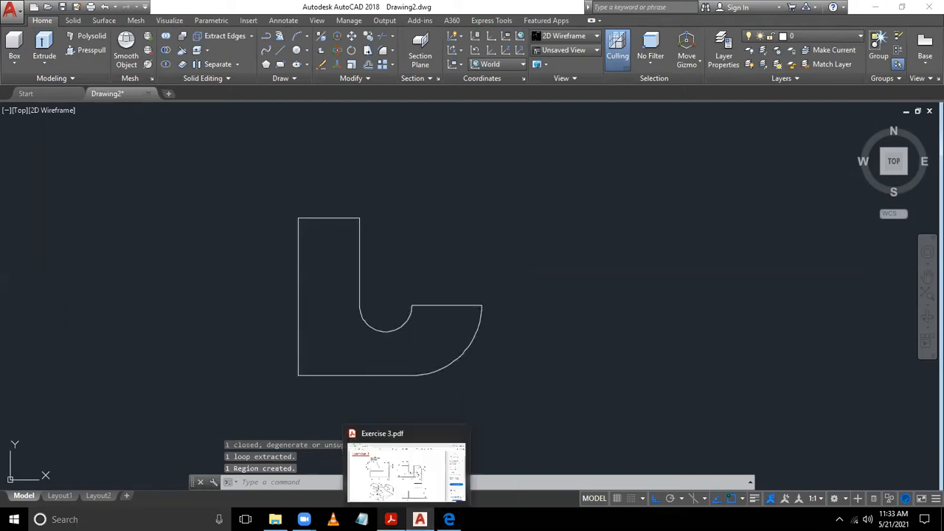
- Check the part's dimensions in Exercise 3.pdf in Acrobat Reader and return to AutoCAD
{"action": "left_click", "coordinate": [391, 519]}
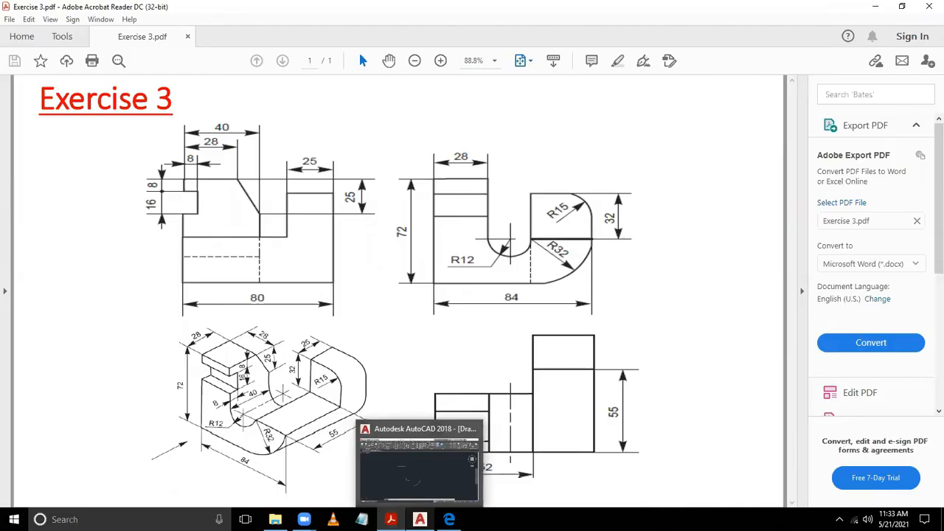
{"action": "left_click", "coordinate": [420, 519]}
{"action": "type", "text": "e"}
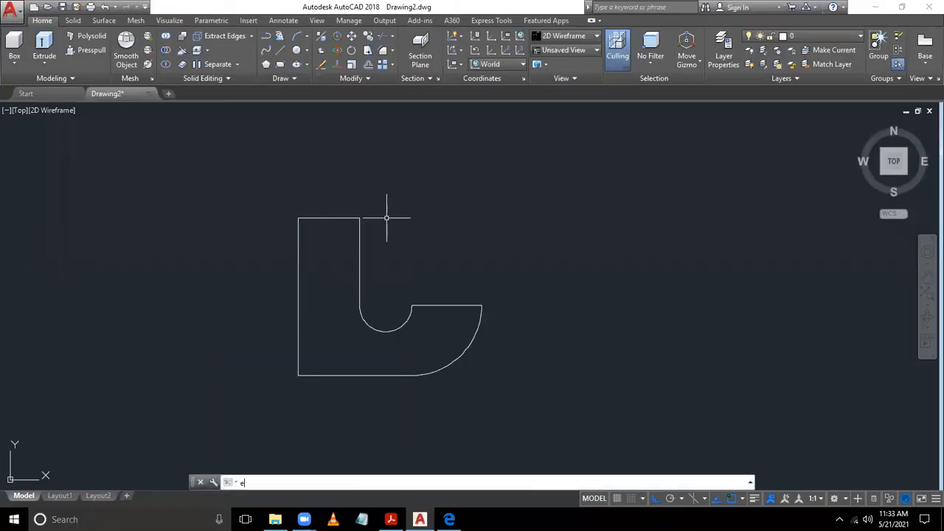
{"action": "type", "text": "x"}
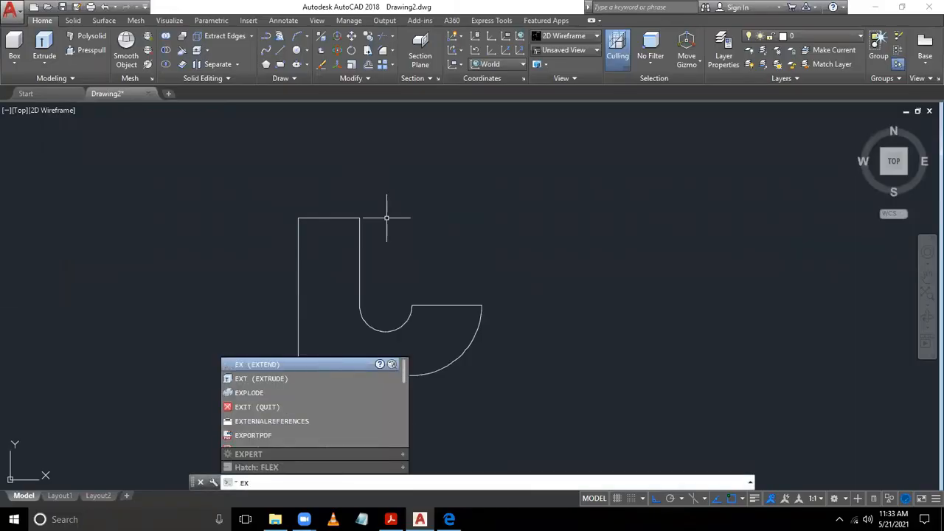
{"action": "key", "text": "Escape"}
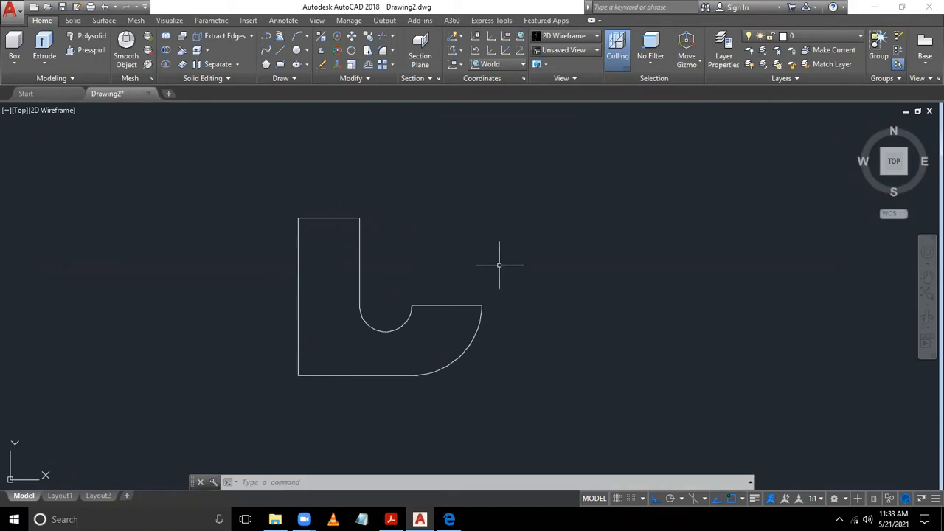
{"action": "middle_click_drag", "start_coordinate": [500, 265], "coordinate": [555, 251]}
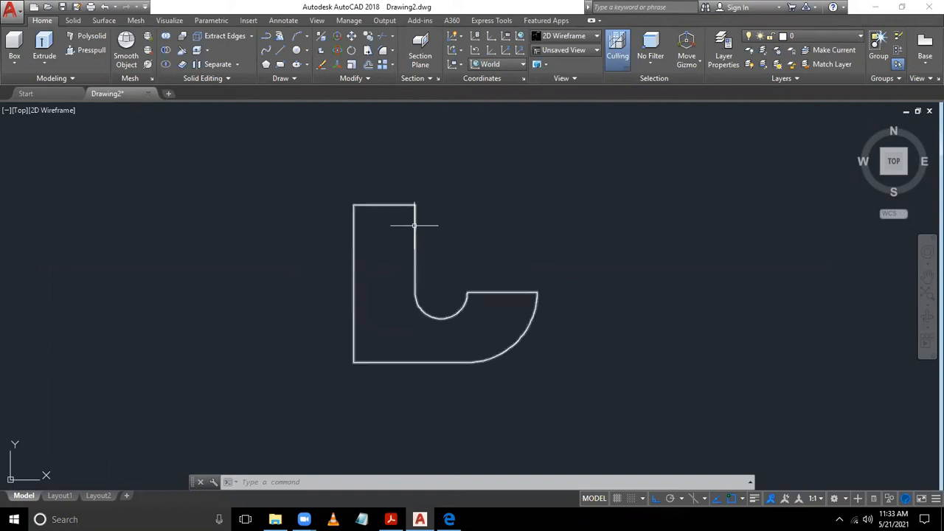
{"action": "left_click", "coordinate": [564, 50]}
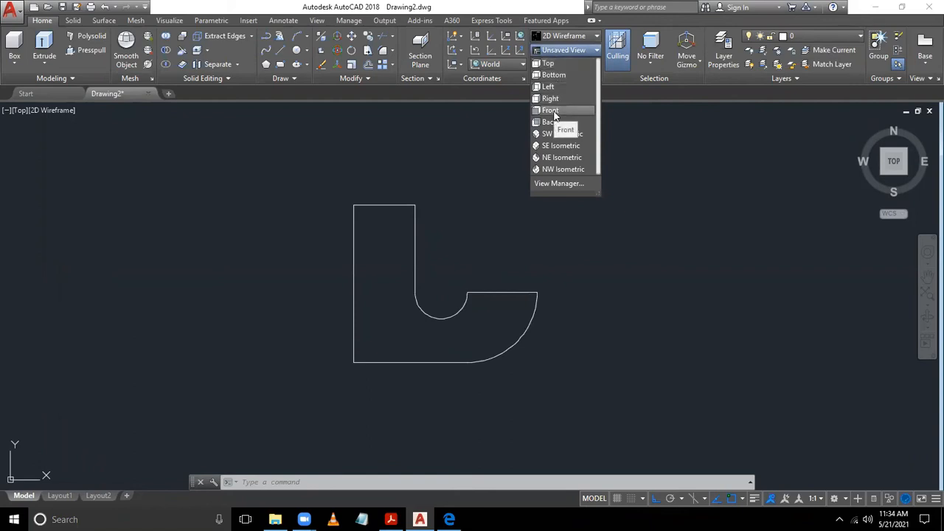
{"action": "left_click", "coordinate": [669, 224]}
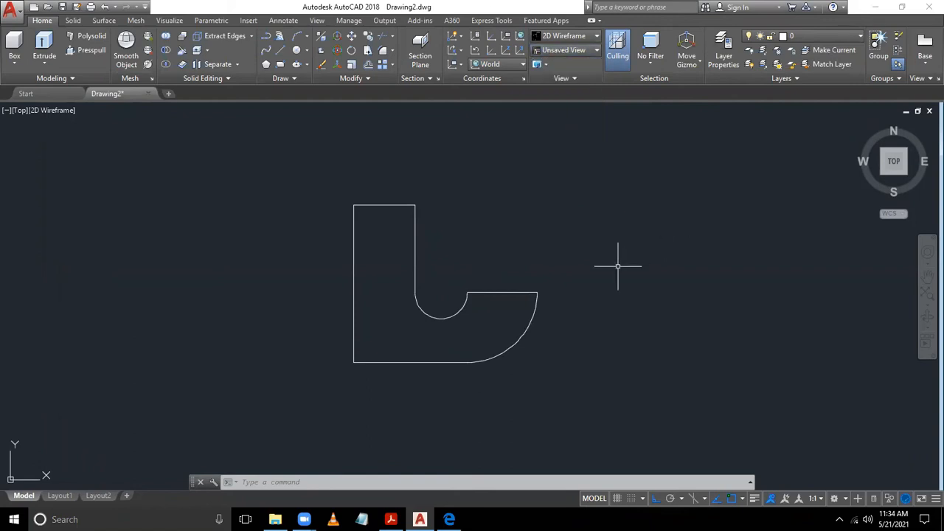
- Show the menu bar and copy the whole profile with its lower-left corner as the base point
{"action": "left_click", "coordinate": [597, 165]}
{"action": "left_click", "coordinate": [283, 430]}
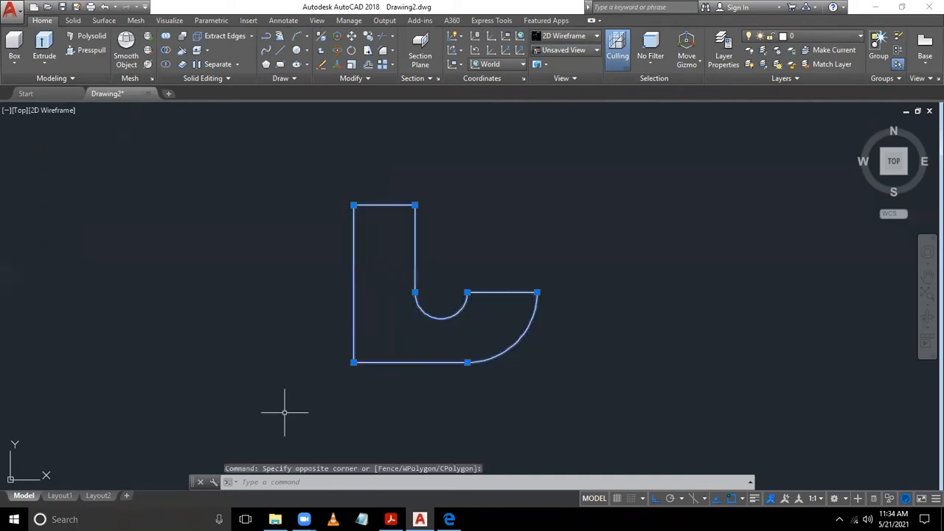
{"action": "left_click", "coordinate": [146, 7]}
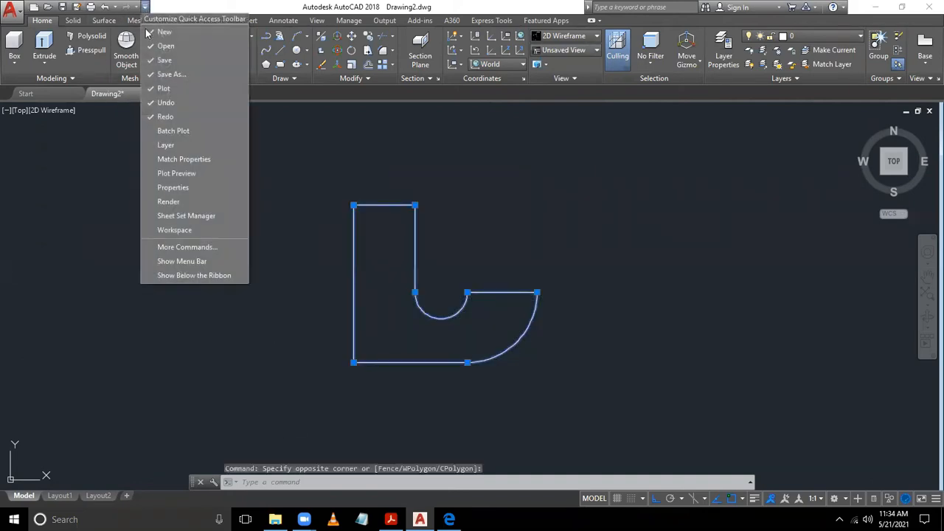
{"action": "left_click", "coordinate": [186, 262]}
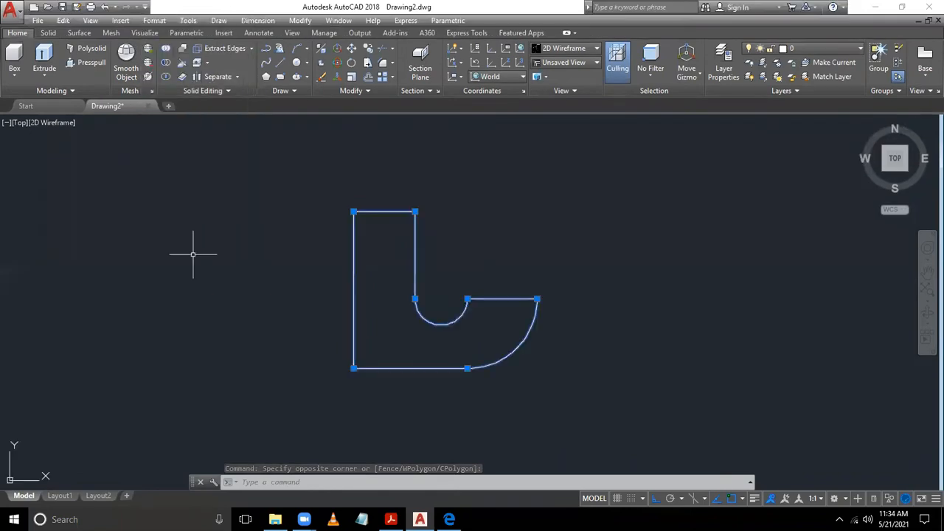
{"action": "left_click", "coordinate": [63, 20]}
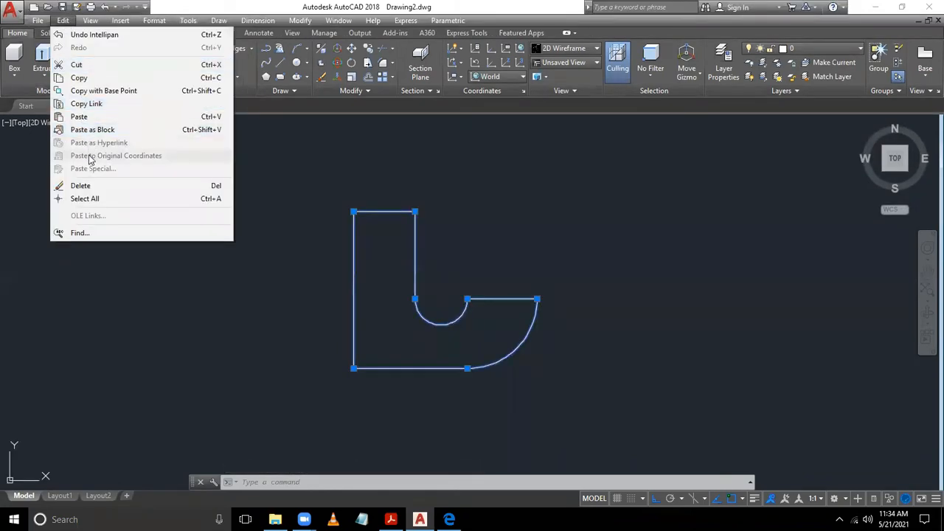
{"action": "left_click", "coordinate": [99, 92]}
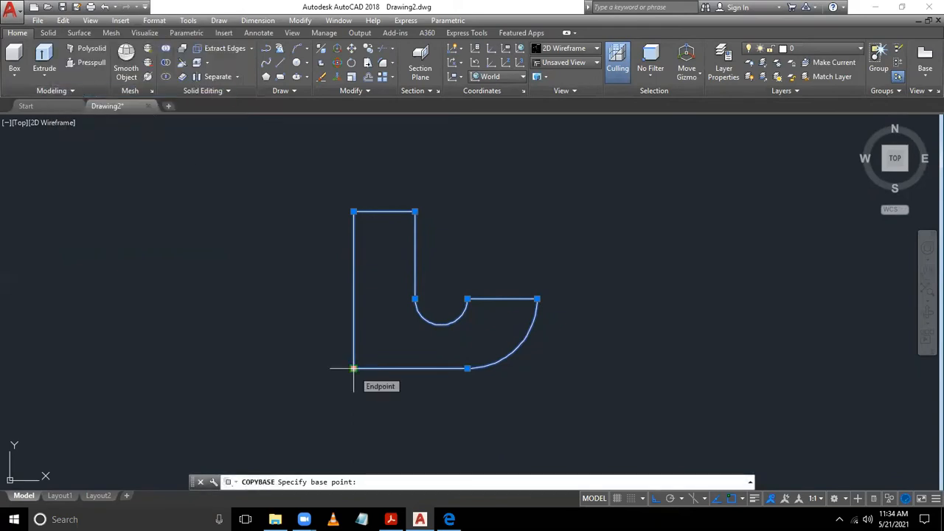
{"action": "left_click", "coordinate": [353, 368]}
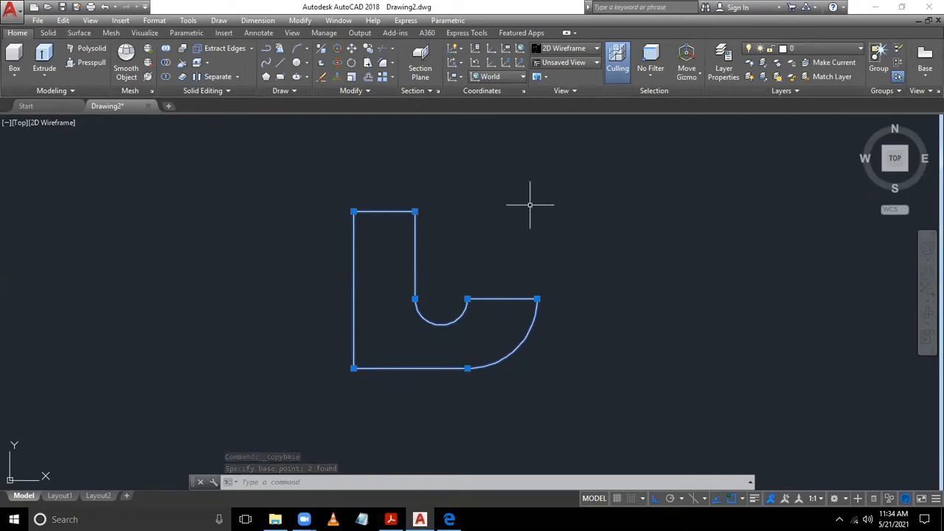
- Switch to the Front view and paste the copied profile just beside the original, which is seen edge-on
{"action": "left_click", "coordinate": [569, 65]}
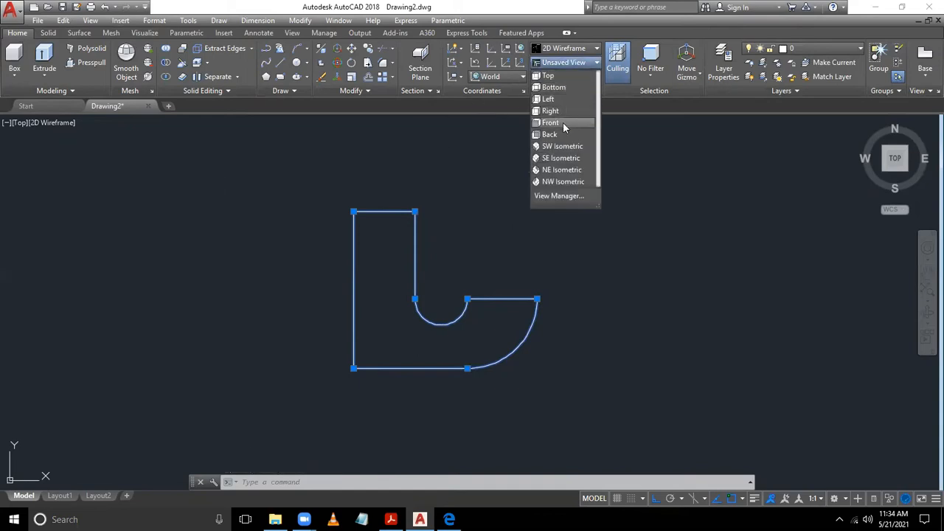
{"action": "left_click", "coordinate": [563, 123]}
{"action": "middle_click_drag", "start_coordinate": [561, 262], "coordinate": [249, 367]}
{"action": "left_click", "coordinate": [63, 20]}
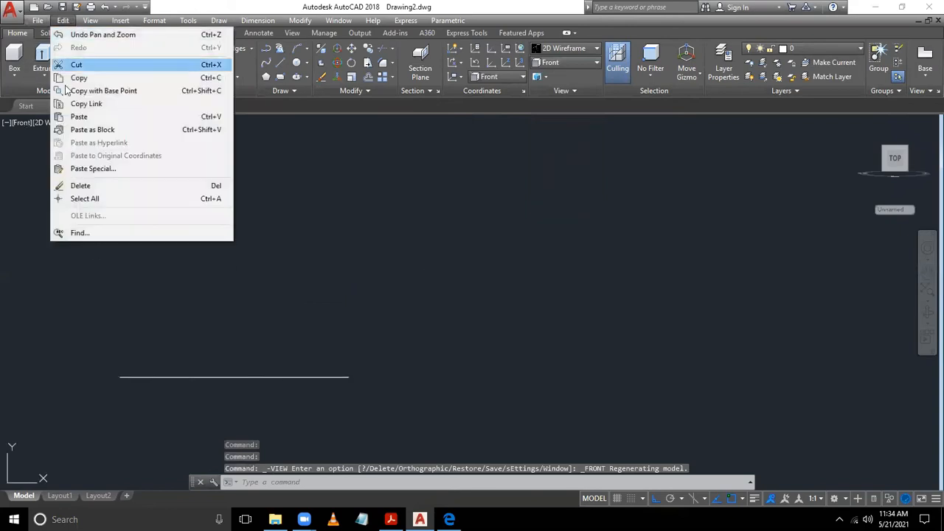
{"action": "left_click", "coordinate": [90, 117]}
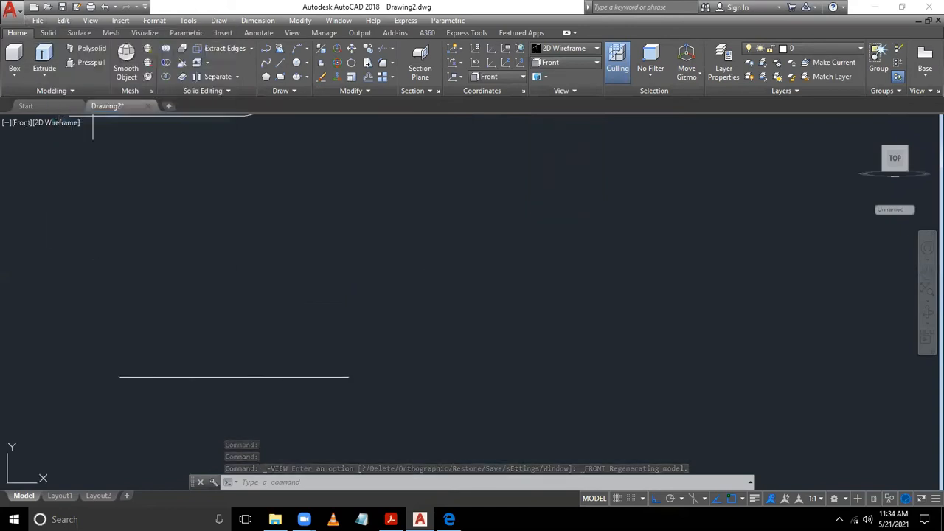
{"action": "left_click", "coordinate": [386, 396]}
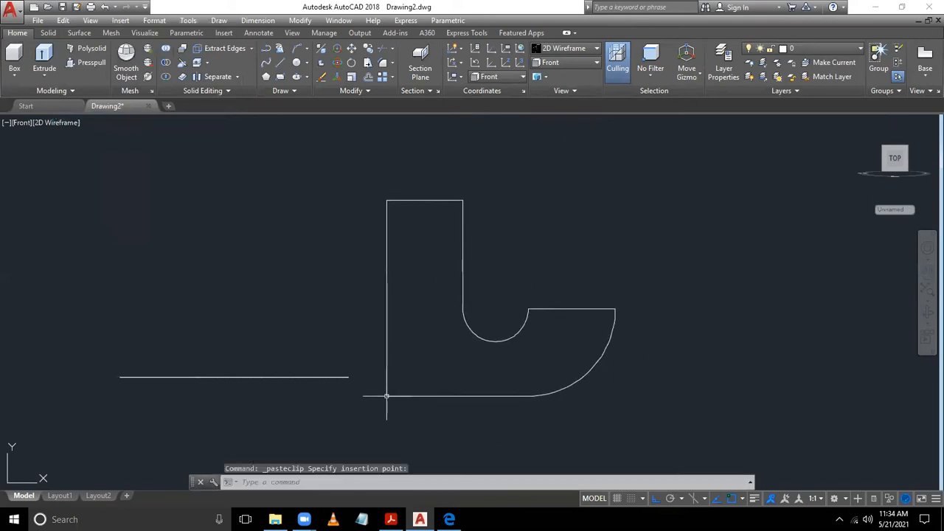
- Erase the original profile that appears edge-on as a horizontal line beside the pasted copy
{"action": "left_click", "coordinate": [362, 343]}
{"action": "left_click", "coordinate": [68, 422]}
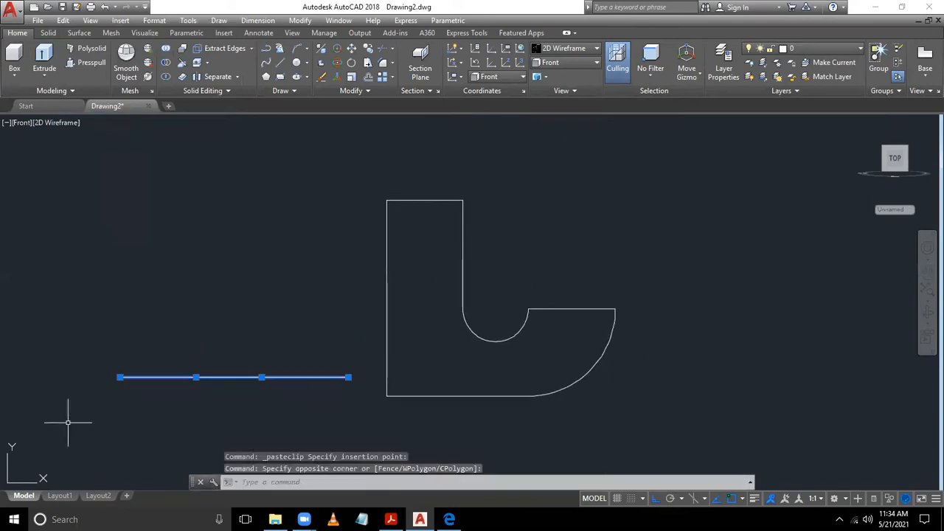
{"action": "key", "text": "Delete"}
{"action": "middle_click_drag", "start_coordinate": [243, 289], "coordinate": [177, 274]}
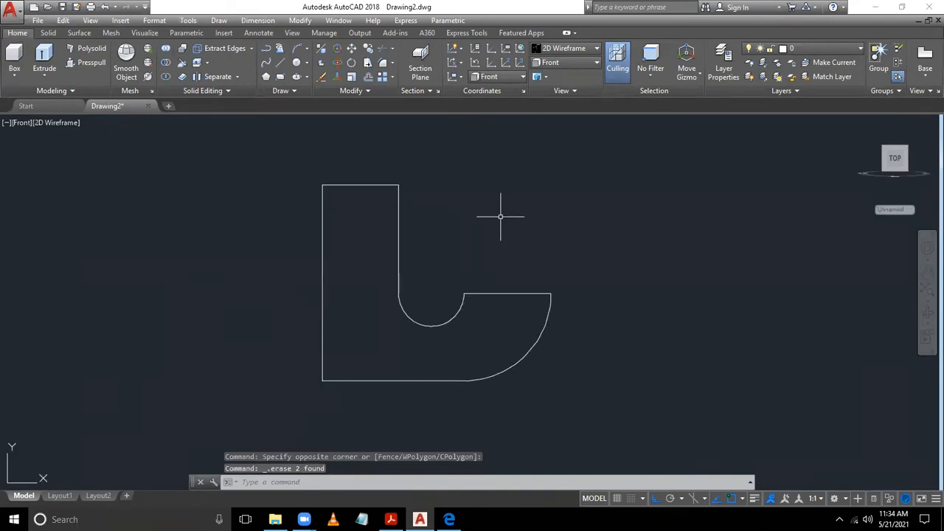
- Extrude the upright profile region to a height of 40
{"action": "middle_click_drag", "start_coordinate": [501, 217], "coordinate": [478, 222]}
{"action": "type", "text": "ext"}
{"action": "key", "text": "Return"}
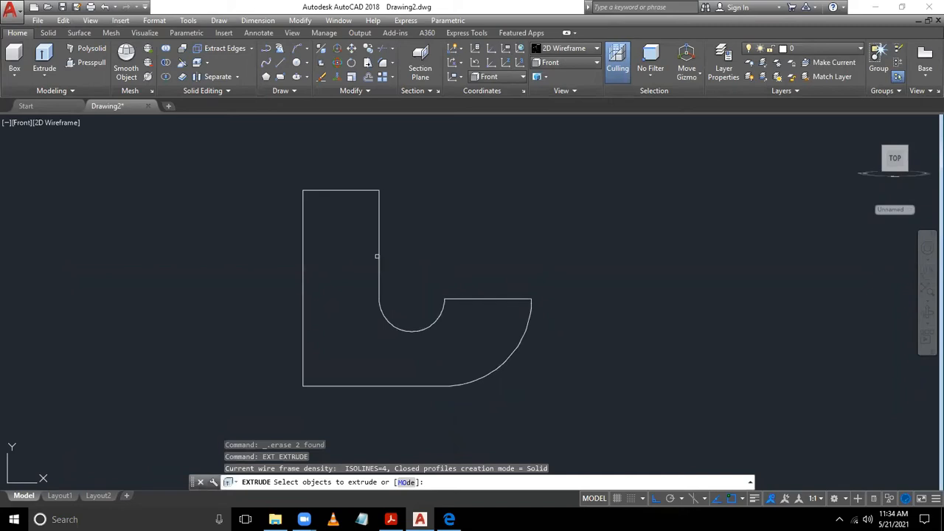
{"action": "left_click", "coordinate": [382, 255]}
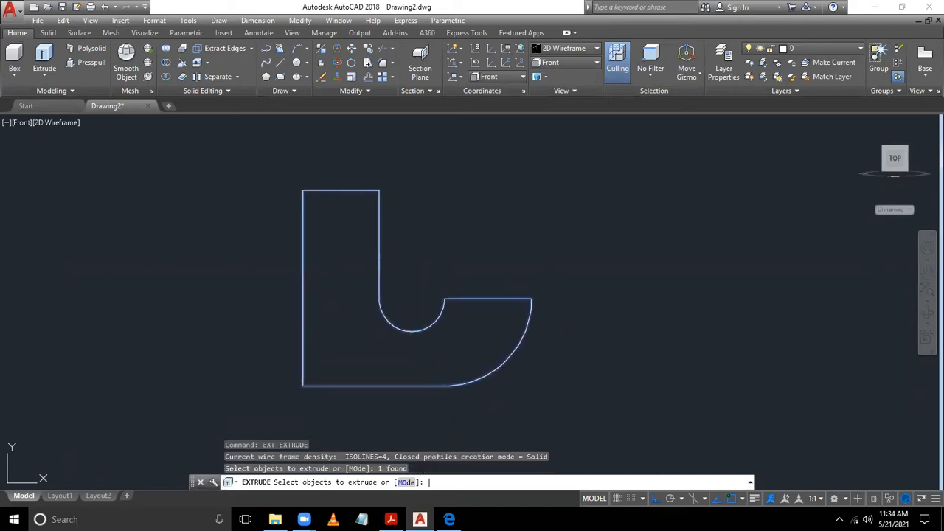
{"action": "key", "text": "Return"}
{"action": "type", "text": "40"}
{"action": "key", "text": "Return"}
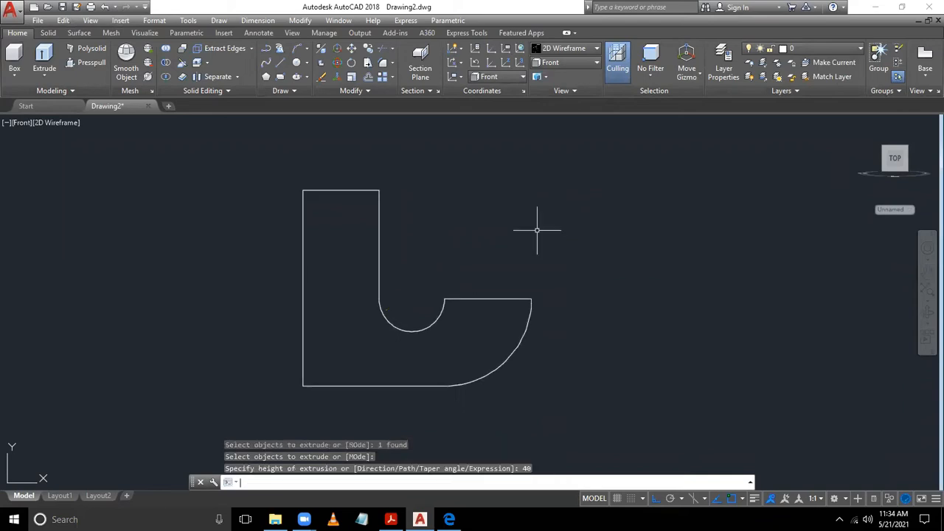
- Display the extruded solid in the SE Isometric view, zoomed out and centred in the drawing area
{"action": "left_click", "coordinate": [565, 62]}
{"action": "left_click", "coordinate": [574, 147]}
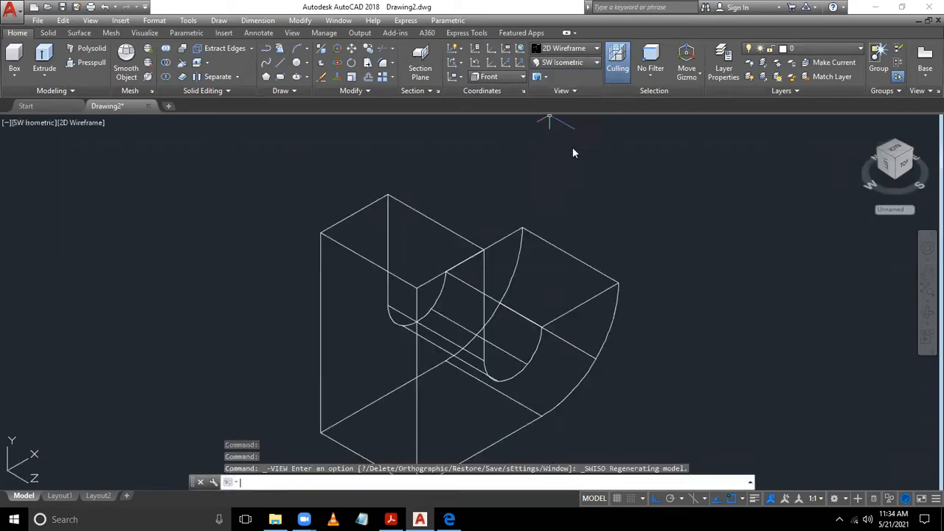
{"action": "left_click", "coordinate": [581, 62]}
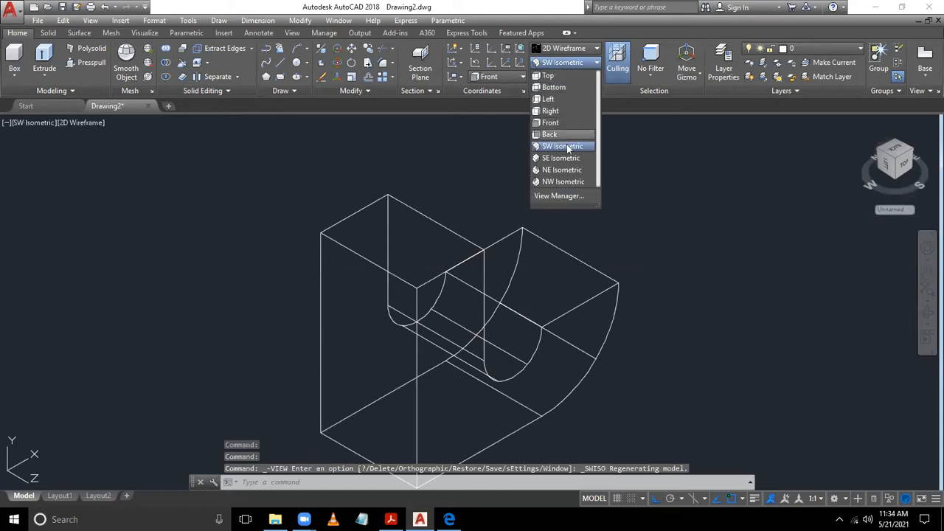
{"action": "left_click", "coordinate": [566, 152]}
{"action": "scroll", "coordinate": [670, 213], "scroll_direction": "down", "scroll_amount": 3}
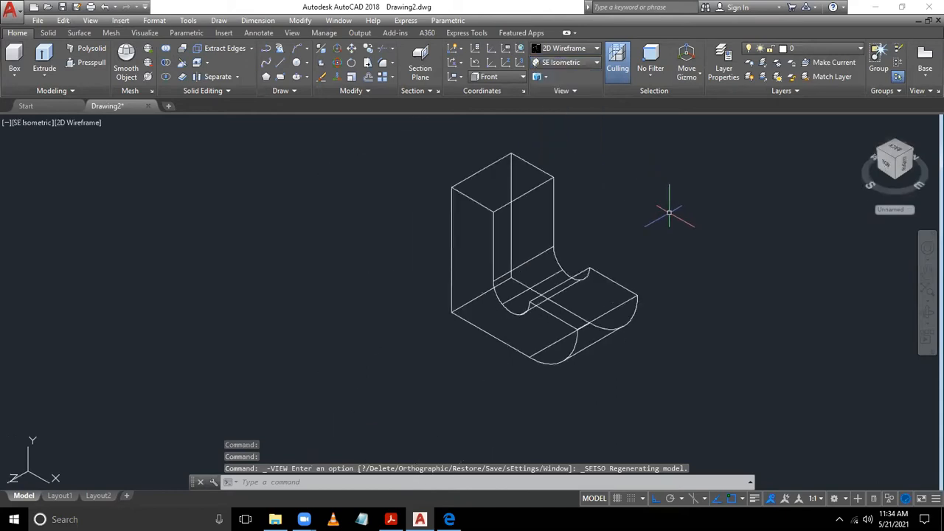
{"action": "middle_click_drag", "start_coordinate": [670, 208], "coordinate": [571, 247]}
- Consult Exercise 3.pdf, and back in AutoCAD draw a 25-unit line down from the rear top corner on the upright's notch side
{"action": "left_click", "coordinate": [391, 520]}
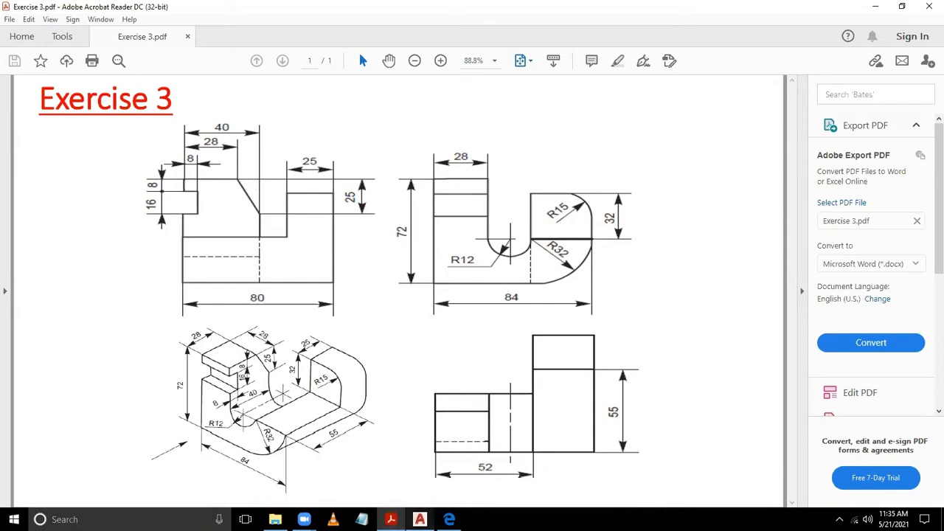
{"action": "left_click", "coordinate": [420, 519]}
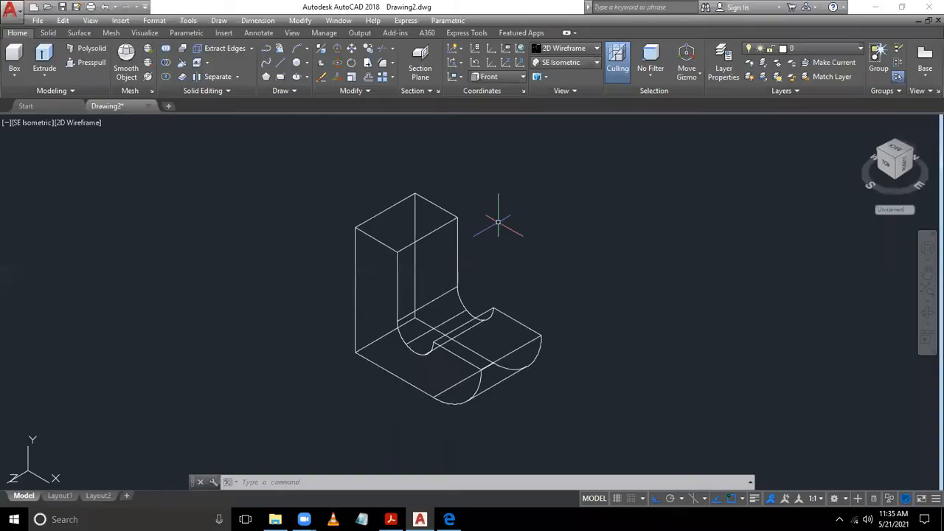
{"action": "type", "text": "l"}
{"action": "key", "text": "Return"}
{"action": "left_click", "coordinate": [457, 217]}
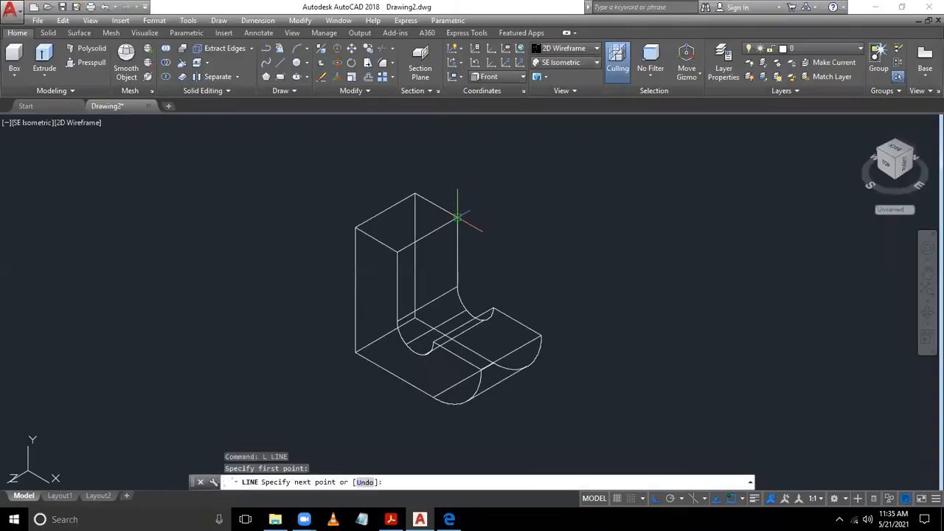
{"action": "type", "text": "2"}
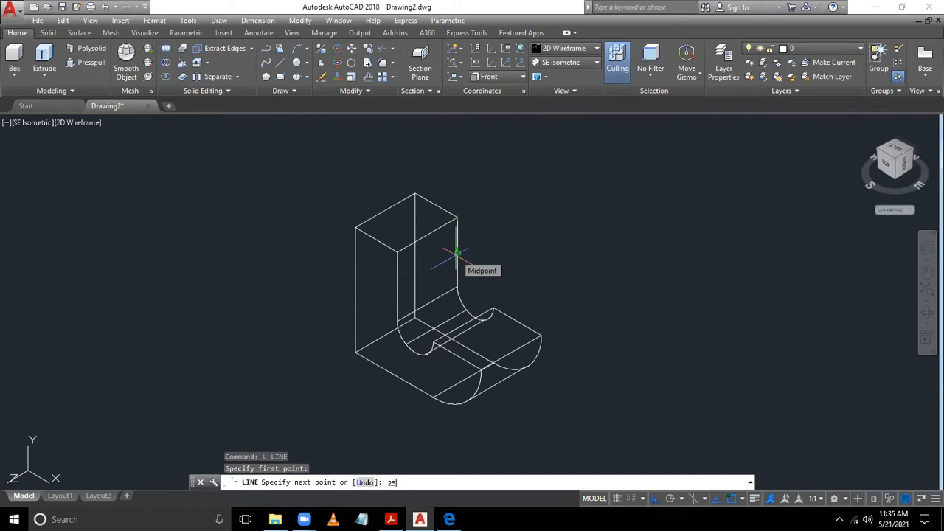
{"action": "type", "text": "5"}
{"action": "key", "text": "Return"}
{"action": "key", "text": "Return"}
- Draw a 12-unit line along the top edge from the same corner, and close the triangle to the 25-unit line's lower end
{"action": "key", "text": "Return"}
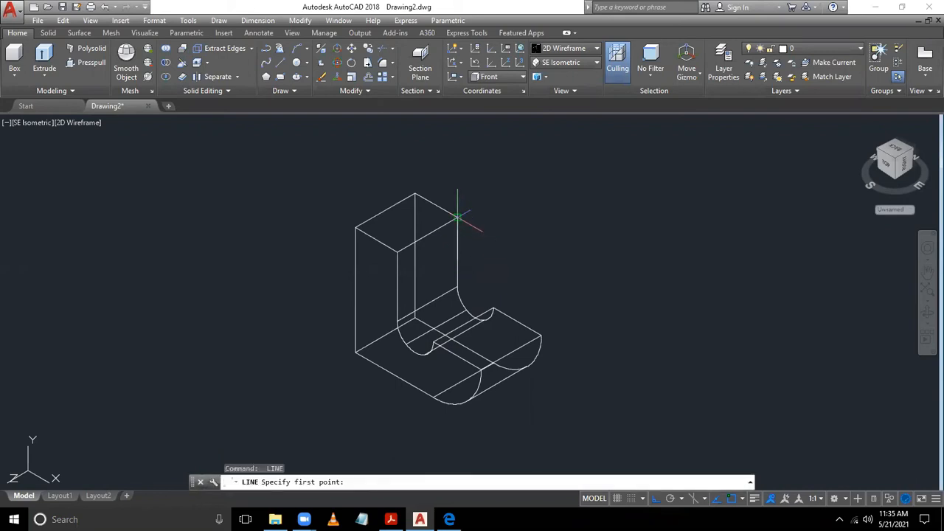
{"action": "left_click", "coordinate": [458, 215]}
{"action": "type", "text": "12"}
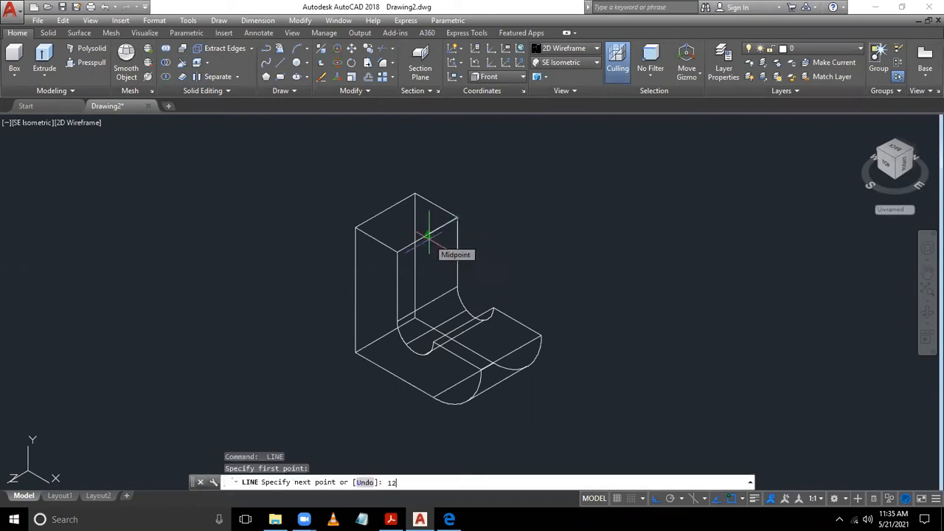
{"action": "key", "text": "Return"}
{"action": "left_click", "coordinate": [458, 259]}
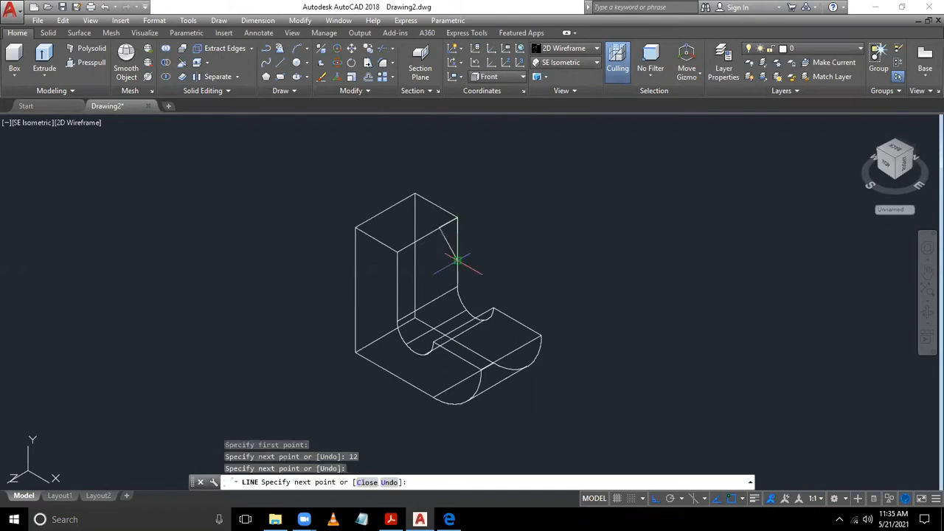
{"action": "key", "text": "Escape"}
{"action": "scroll", "coordinate": [453, 234], "scroll_direction": "up", "scroll_amount": 4}
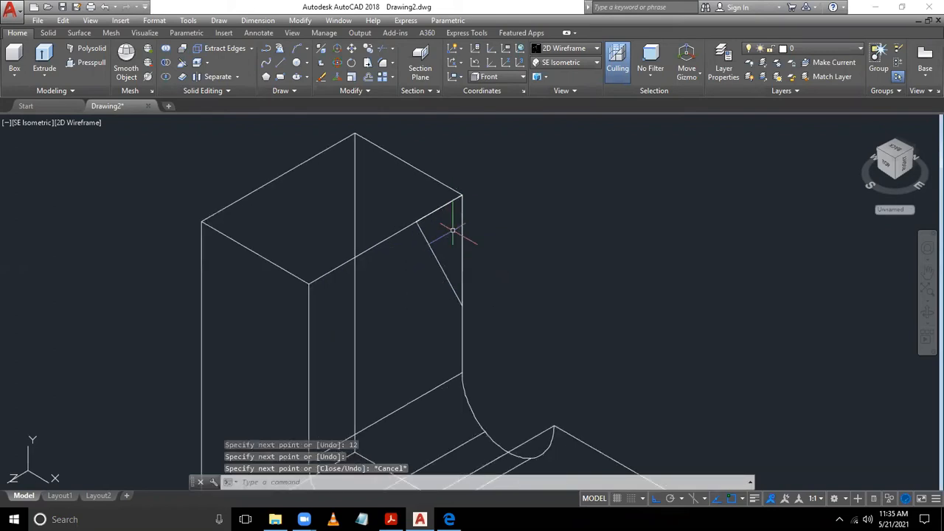
{"action": "middle_click_drag", "start_coordinate": [453, 231], "coordinate": [441, 255]}
{"action": "scroll", "coordinate": [425, 252], "scroll_direction": "down", "scroll_amount": 3}
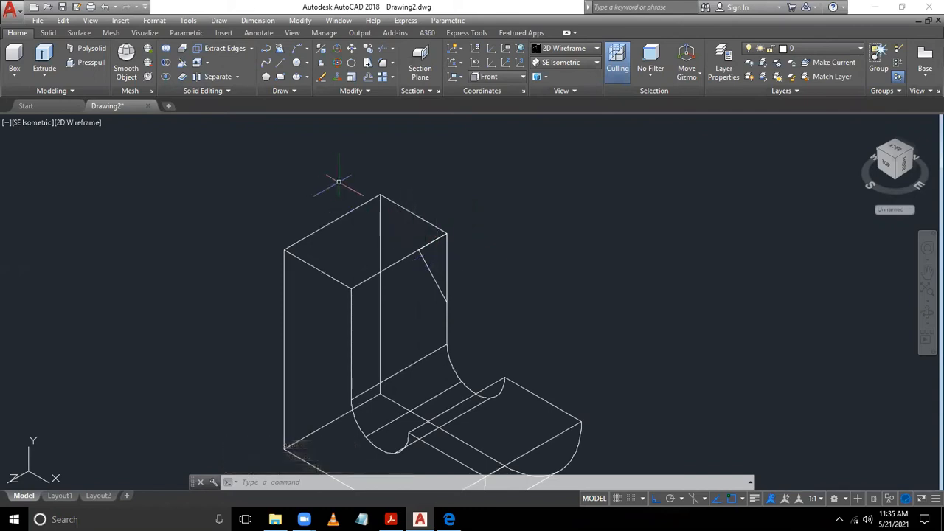
- Presspull the triangular area through the full thickness of the upright to cut its sloped face
{"action": "left_click", "coordinate": [90, 64]}
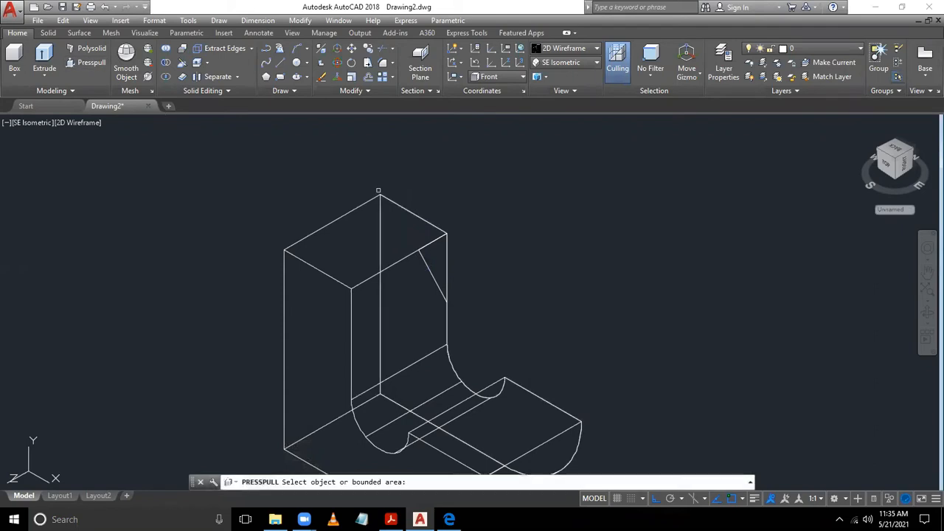
{"action": "left_click", "coordinate": [439, 259]}
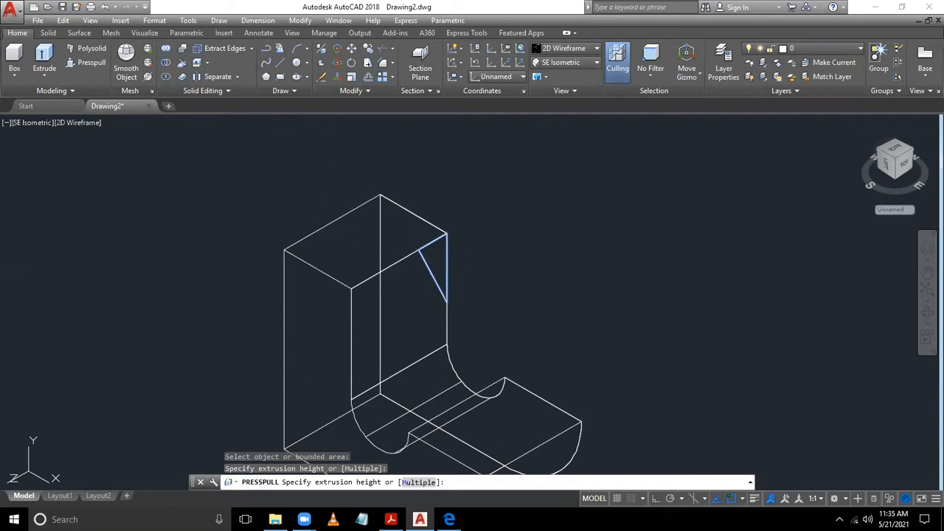
{"action": "left_click", "coordinate": [295, 180]}
{"action": "key", "text": "Return"}
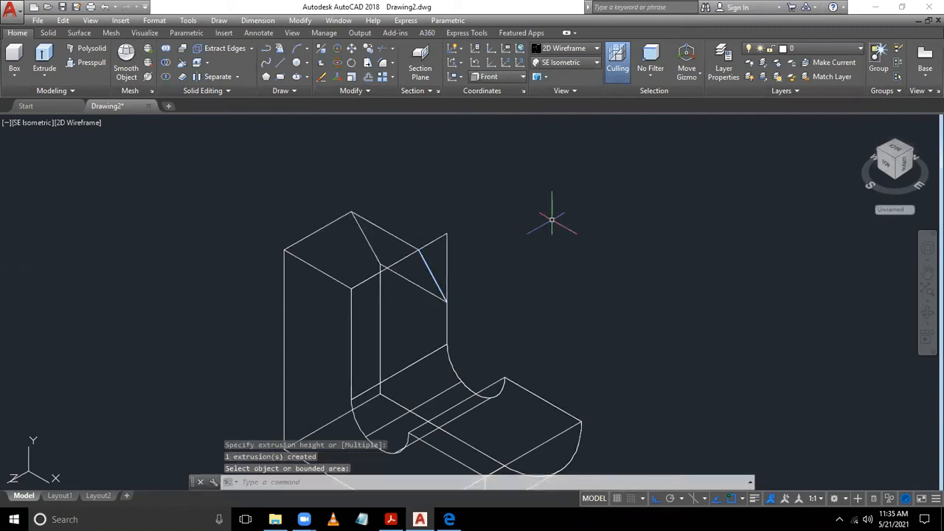
- Erase the three leftover triangle construction lines at the upright's sloped cut
{"action": "left_click", "coordinate": [499, 205]}
{"action": "left_click", "coordinate": [438, 261]}
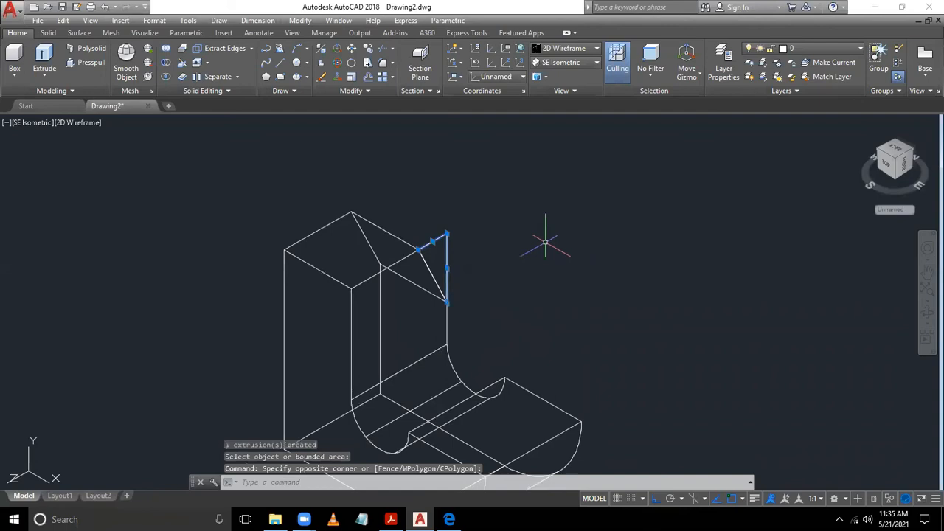
{"action": "key", "text": "Delete"}
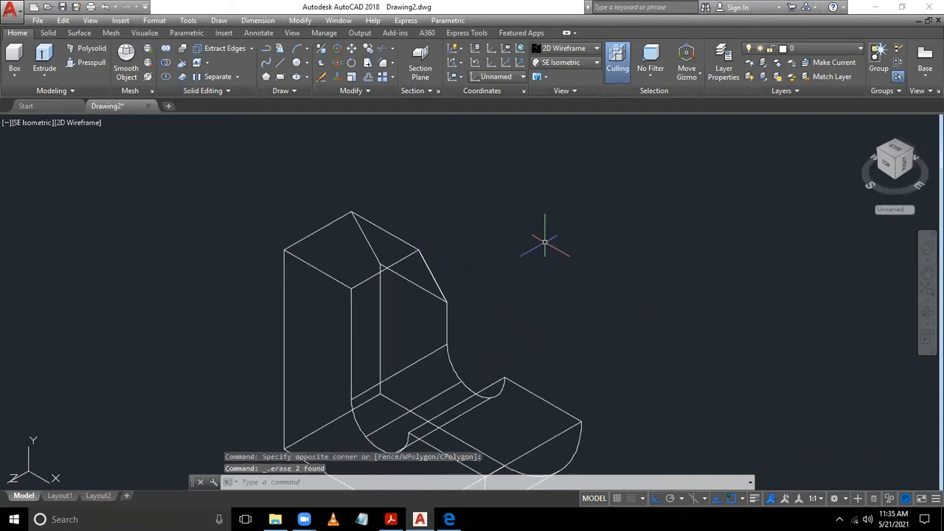
{"action": "left_click", "coordinate": [431, 271]}
{"action": "key", "text": "Delete"}
{"action": "scroll", "coordinate": [538, 248], "scroll_direction": "down", "scroll_amount": 2}
{"action": "middle_click_drag", "start_coordinate": [538, 247], "coordinate": [477, 222]}
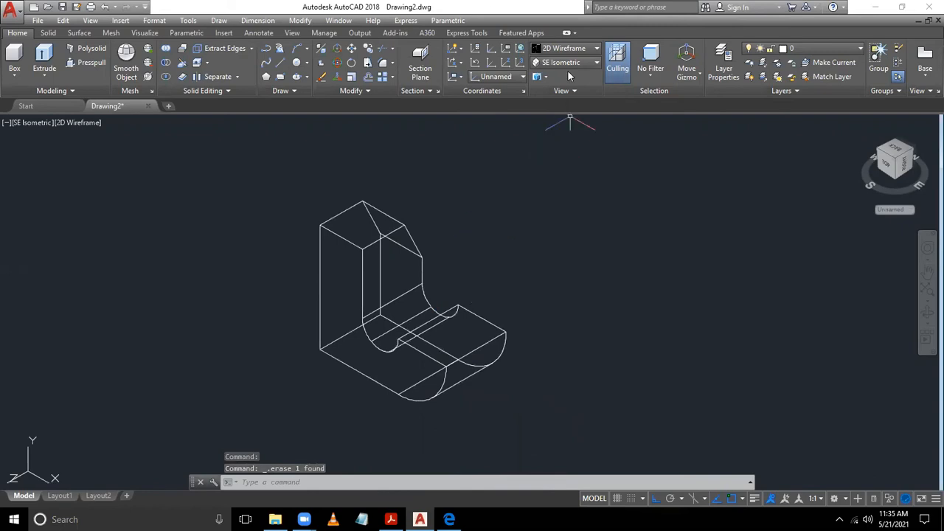
- Display the solid in the Front view, zoomed out with free drawing space to the right of the profile
{"action": "middle_click_drag", "start_coordinate": [579, 315], "coordinate": [548, 322], "text": "shift"}
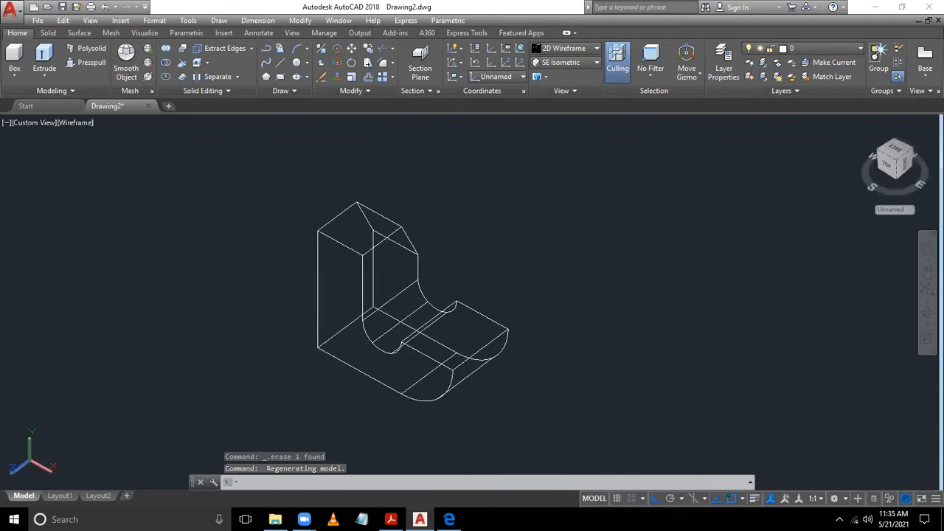
{"action": "key", "text": "alt+Tab"}
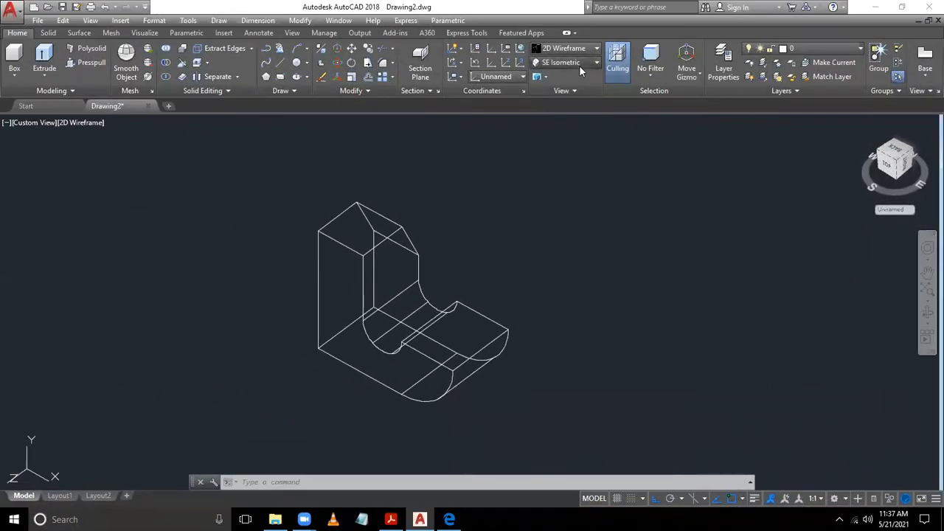
{"action": "left_click", "coordinate": [580, 63]}
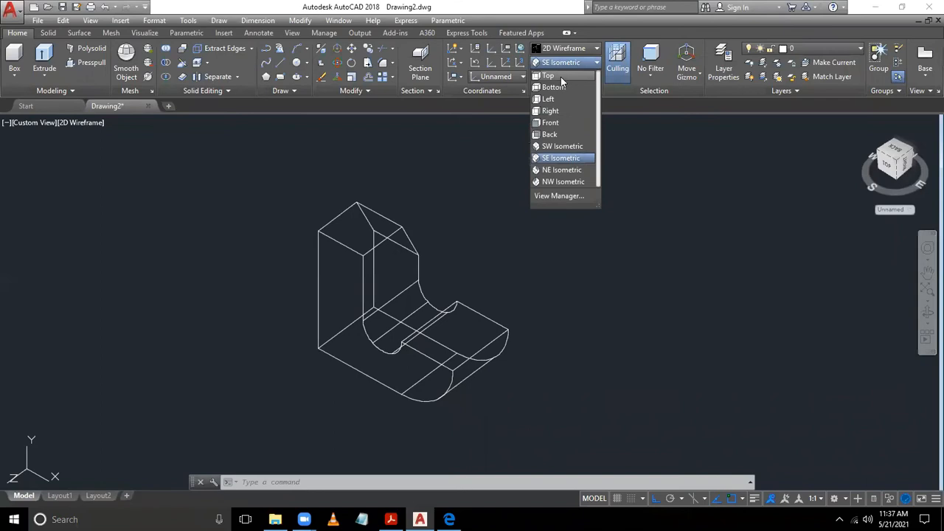
{"action": "left_click", "coordinate": [564, 77]}
{"action": "left_click", "coordinate": [563, 65]}
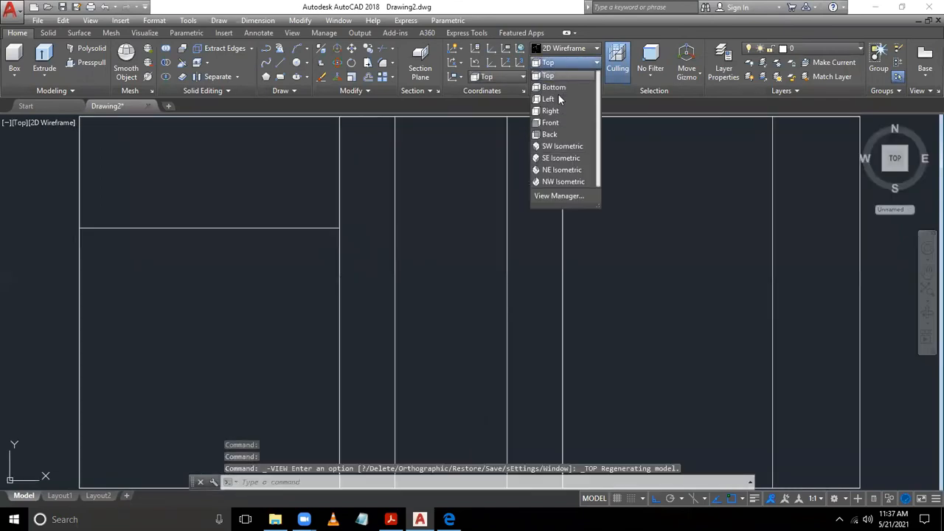
{"action": "left_click", "coordinate": [559, 121]}
{"action": "scroll", "coordinate": [538, 192], "scroll_direction": "down", "scroll_amount": 2}
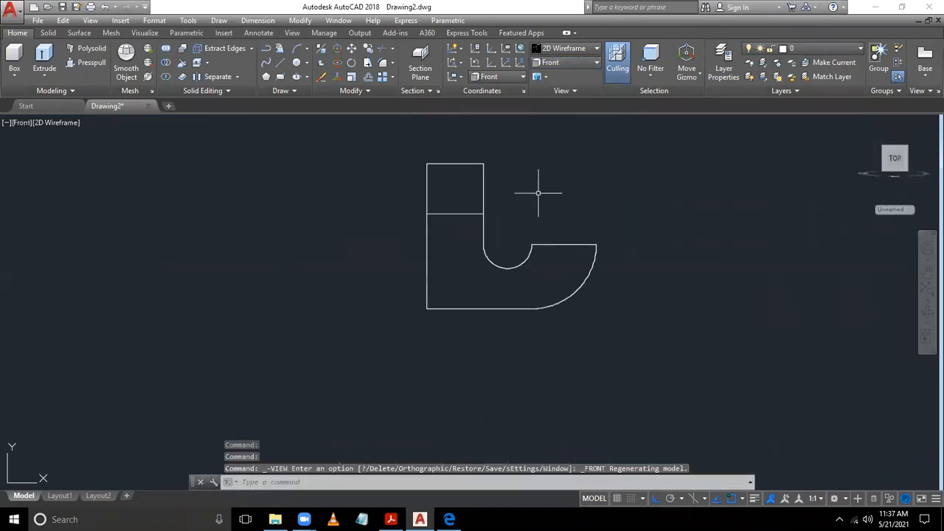
{"action": "middle_click_drag", "start_coordinate": [539, 193], "coordinate": [303, 239]}
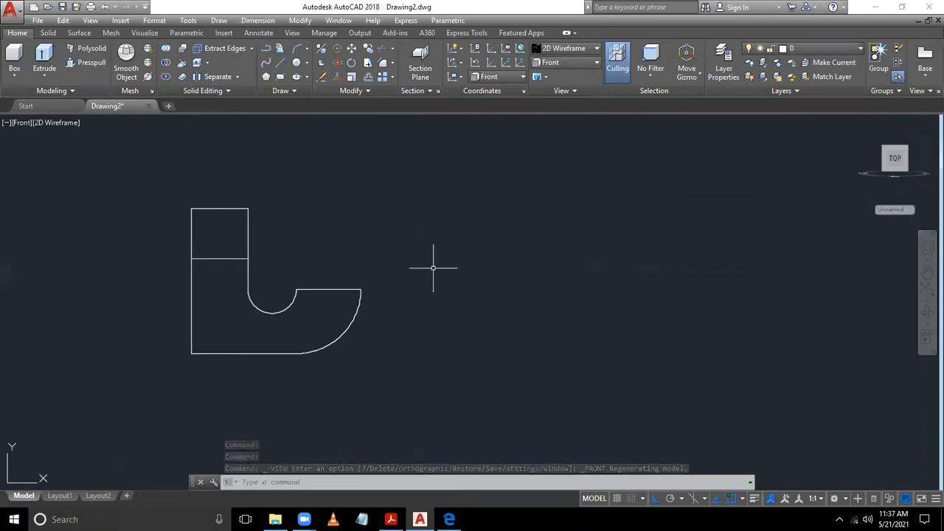
- Draw a closed rectangle from lines, 64 high and 32 wide, in the free space to the right of the solid
{"action": "type", "text": "rec"}
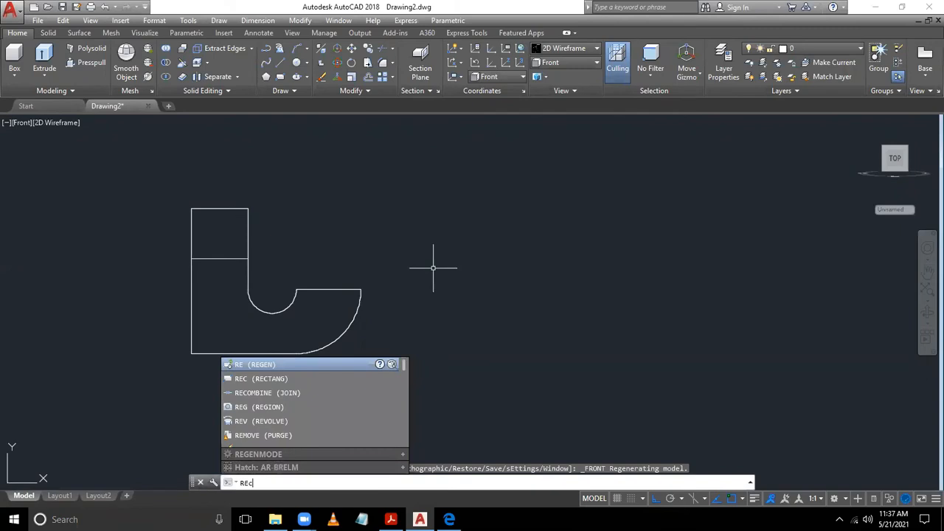
{"action": "key", "text": "Return"}
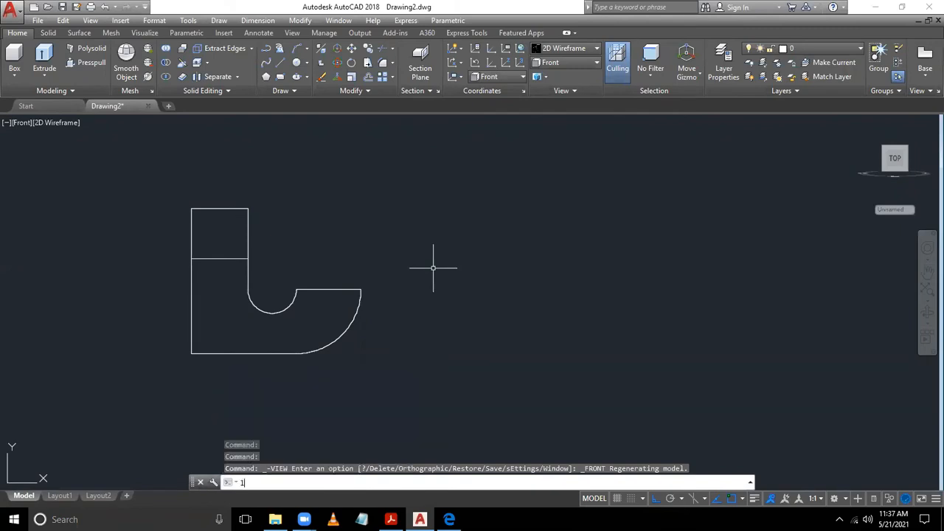
{"action": "type", "text": "l"}
{"action": "key", "text": "Return"}
{"action": "left_click", "coordinate": [437, 357]}
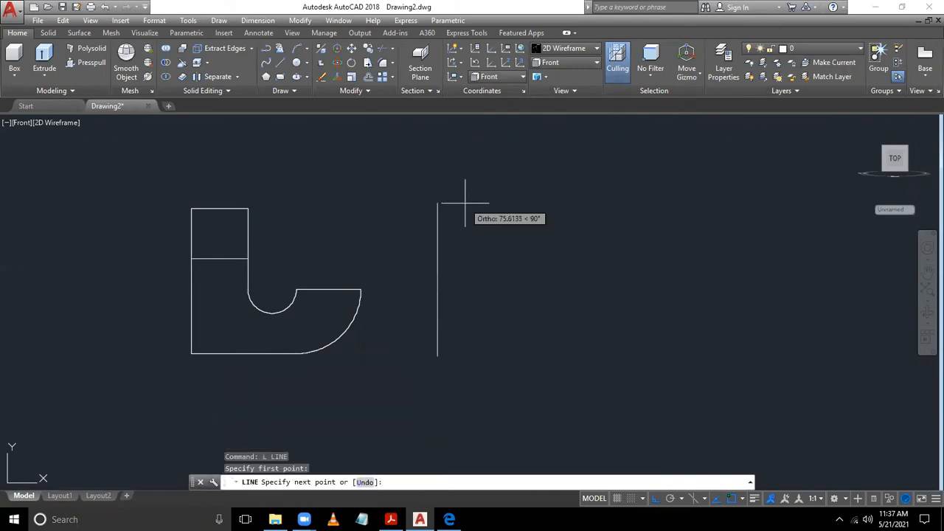
{"action": "key", "text": "Return"}
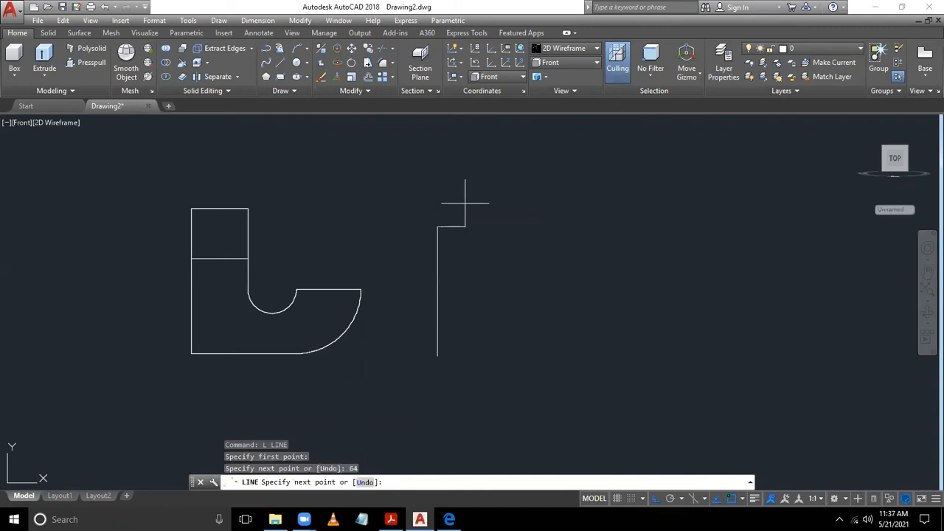
{"action": "type", "text": "32"}
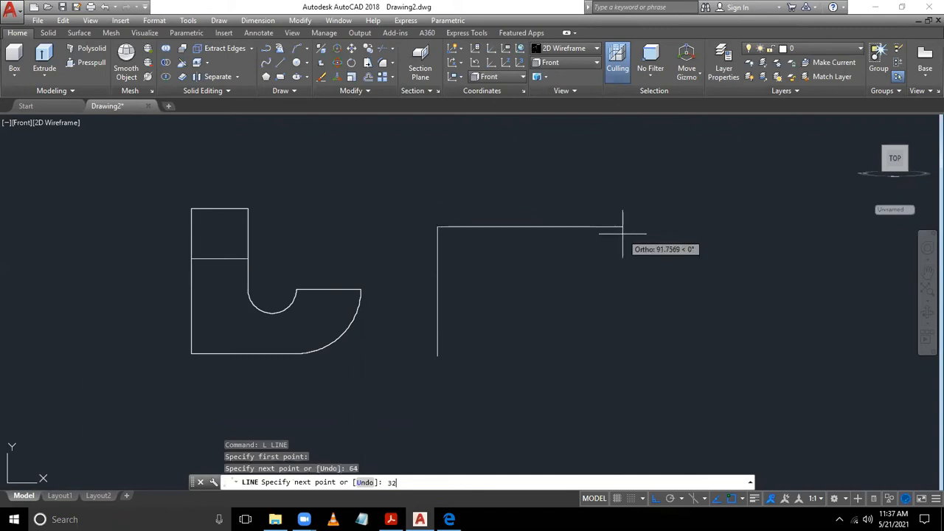
{"action": "key", "text": "Return"}
{"action": "type", "text": "64"}
{"action": "key", "text": "Return"}
{"action": "type", "text": "32"}
{"action": "key", "text": "Return"}
{"action": "key", "text": "Escape"}
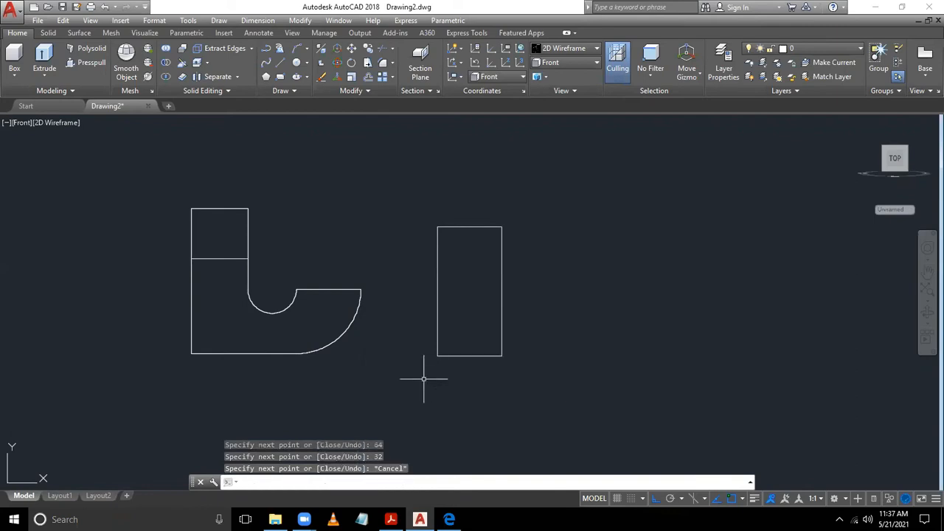
- Fillet the rectangle's lower right corner with a radius of 32
{"action": "type", "text": "f"}
{"action": "key", "text": "Return"}
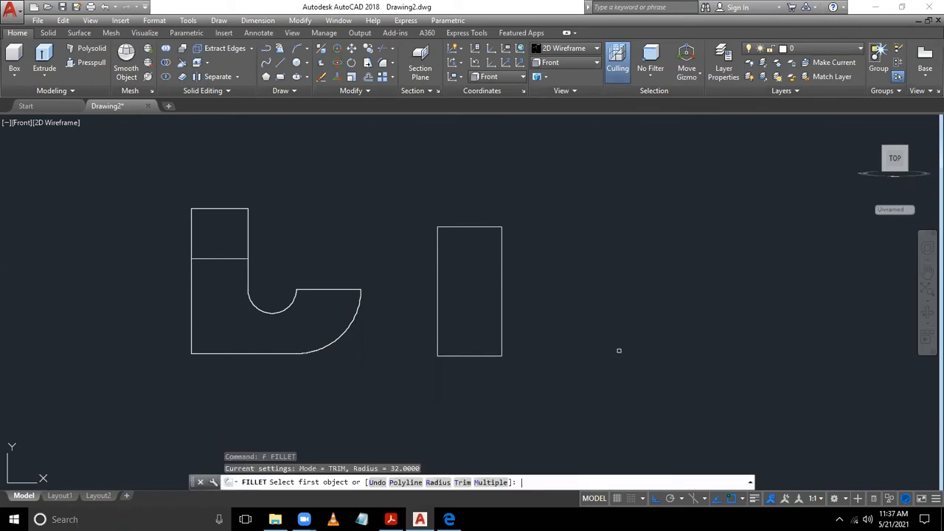
{"action": "type", "text": "r"}
{"action": "key", "text": "Return"}
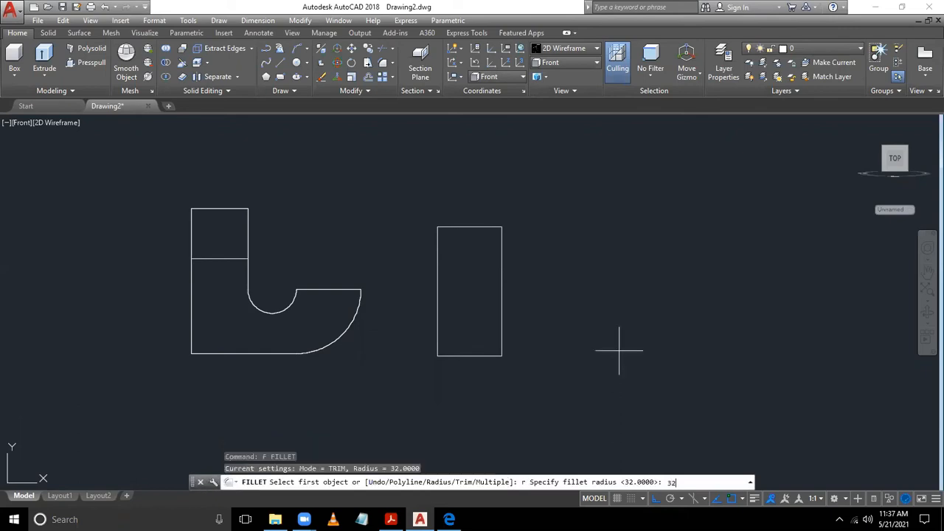
{"action": "type", "text": "32"}
{"action": "key", "text": "Return"}
{"action": "left_click", "coordinate": [495, 356]}
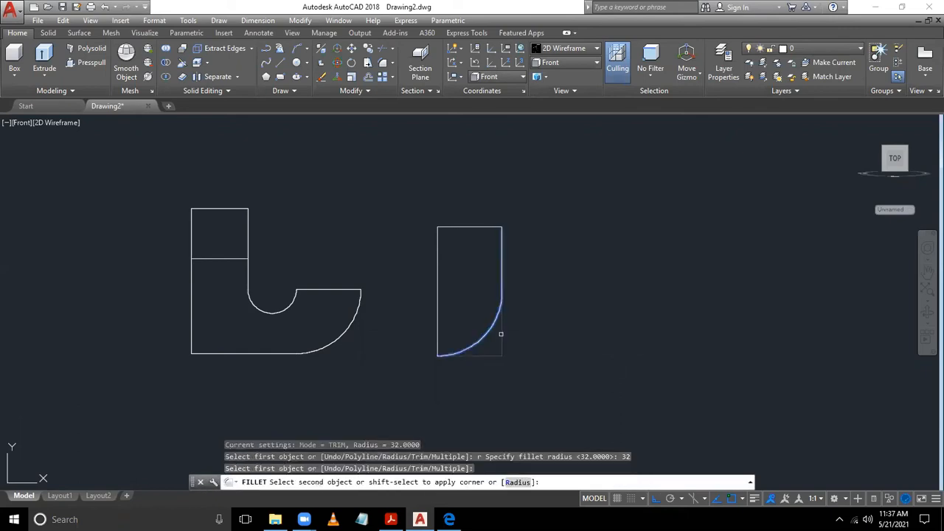
{"action": "left_click", "coordinate": [501, 334]}
{"action": "key", "text": "Escape"}
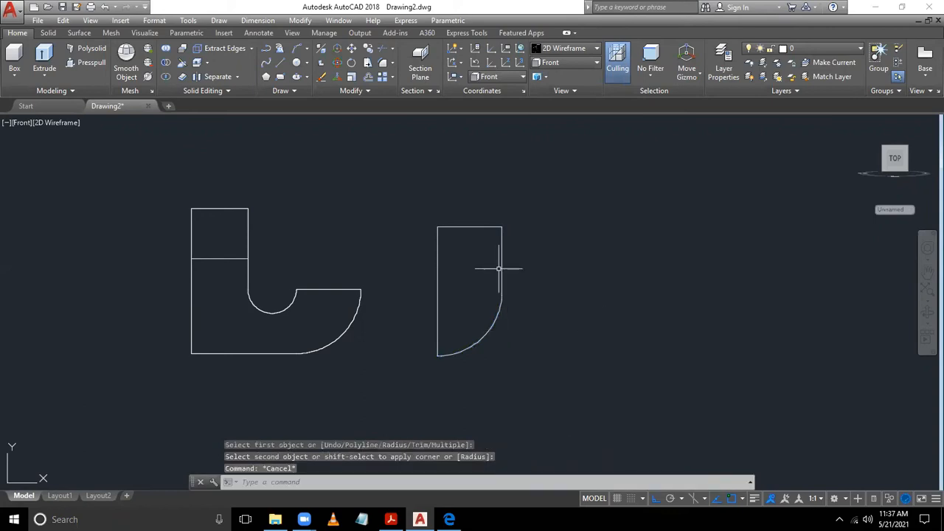
- Consult Exercise 3.pdf in Acrobat Reader, and in AutoCAD fillet the rectangle's upper right corner with a radius of 15
{"action": "left_click", "coordinate": [391, 519]}
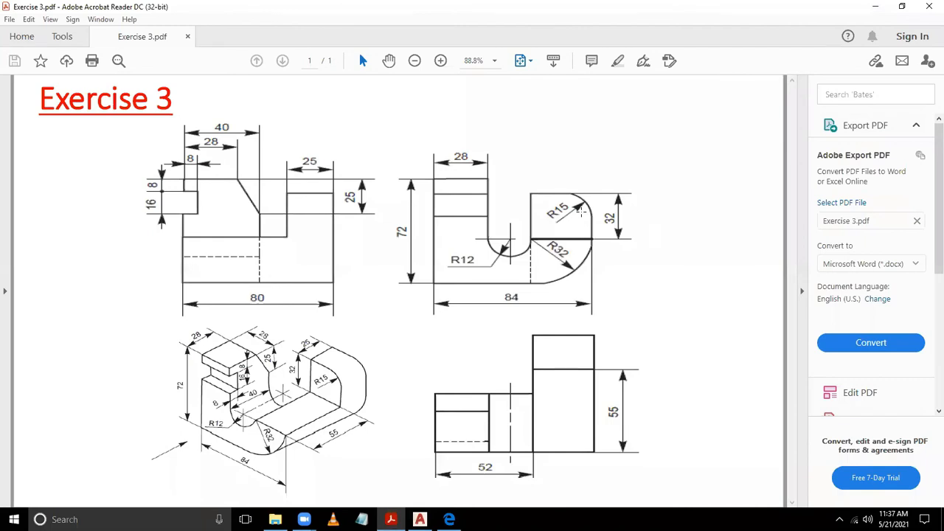
{"action": "left_click", "coordinate": [420, 519]}
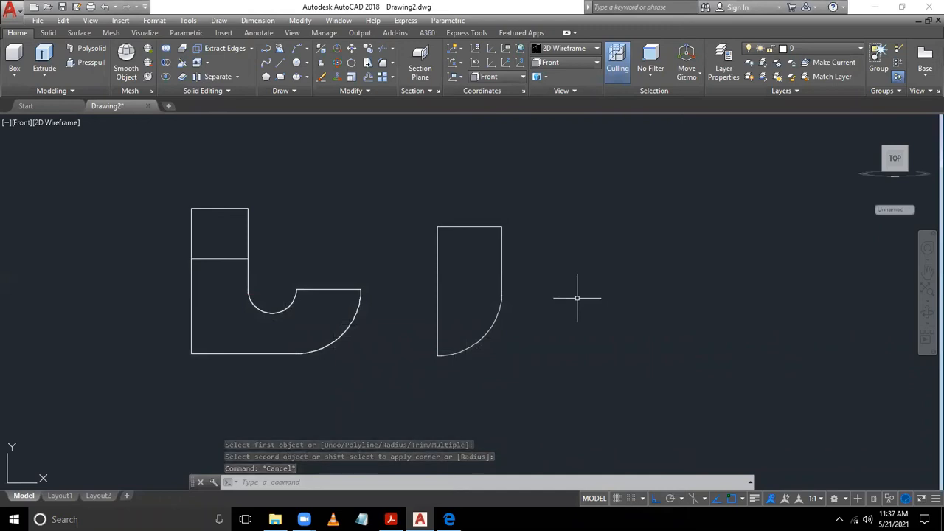
{"action": "type", "text": "f"}
{"action": "key", "text": "Return"}
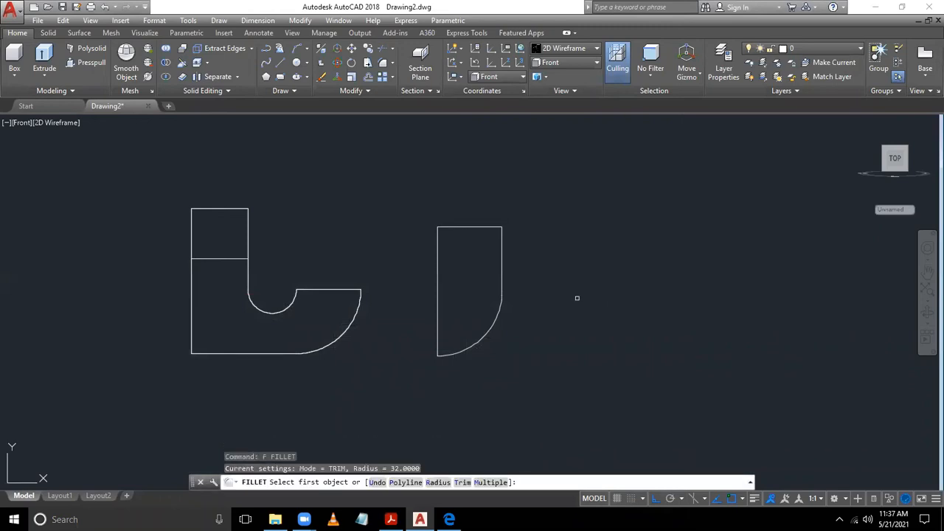
{"action": "type", "text": "r"}
{"action": "key", "text": "Return"}
{"action": "type", "text": "1"}
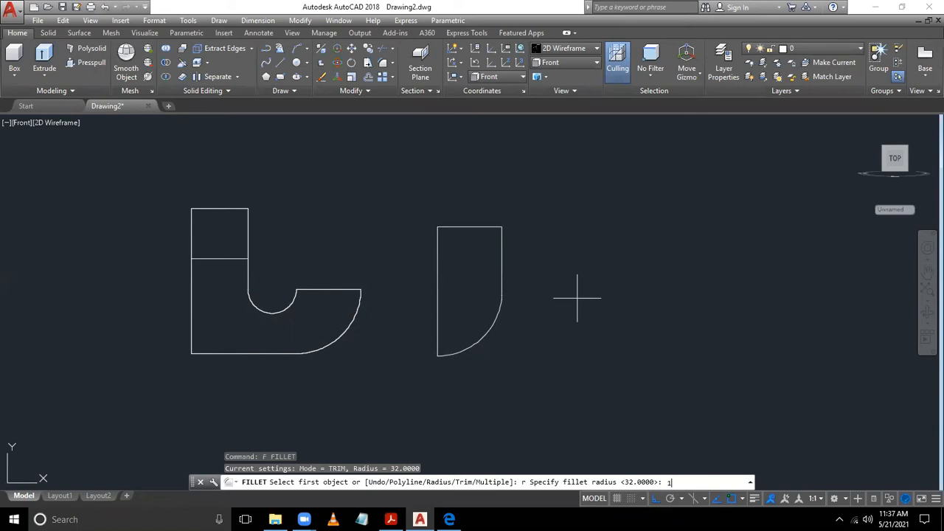
{"action": "type", "text": "5"}
{"action": "key", "text": "Return"}
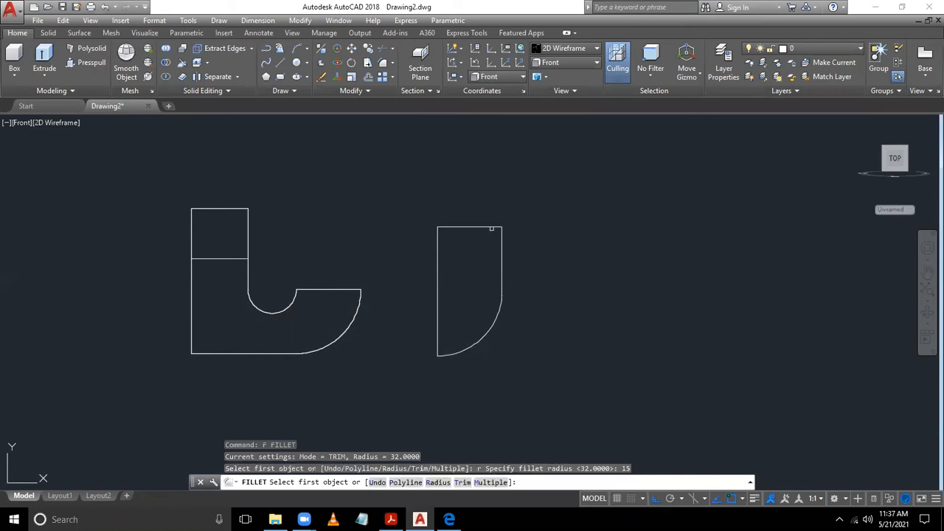
{"action": "left_click", "coordinate": [501, 244]}
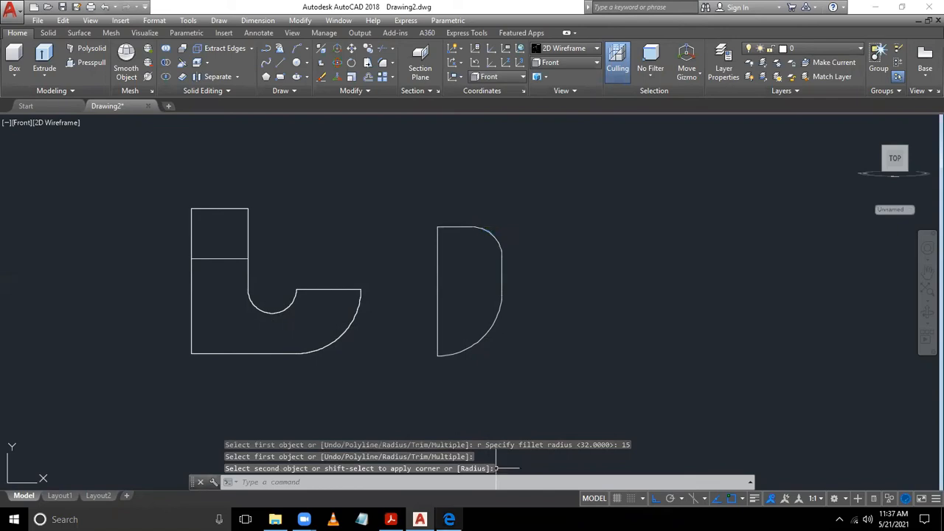
{"action": "left_click", "coordinate": [387, 520]}
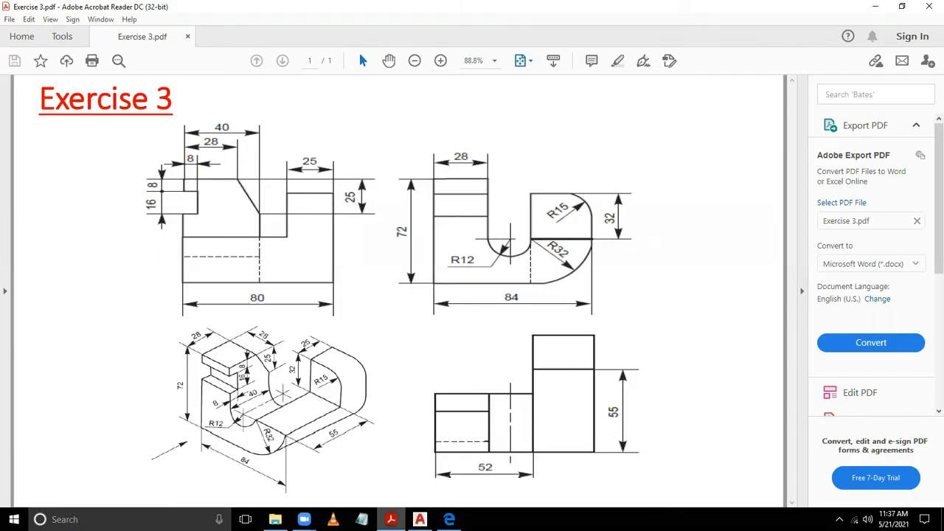
{"action": "left_click", "coordinate": [420, 520]}
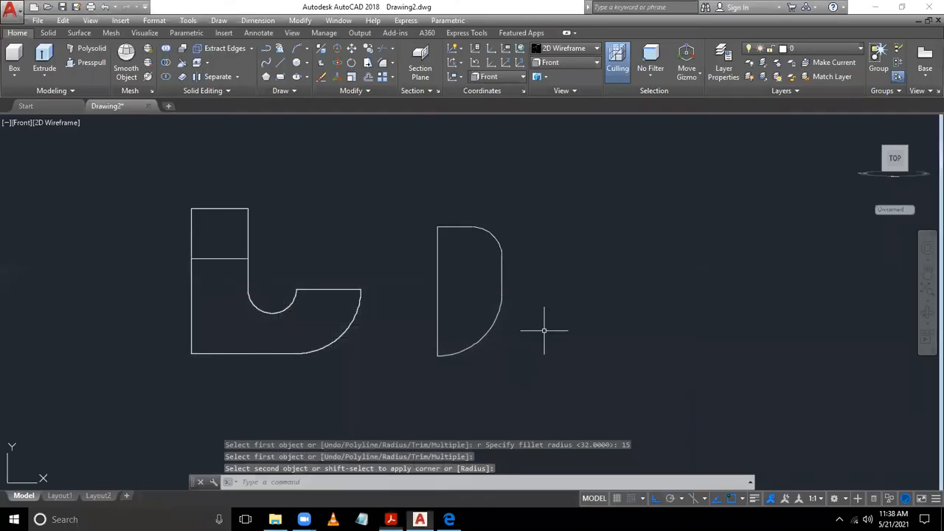
- Convert the closed rounded end-wall profile beside the L-shaped solid into a region
{"action": "type", "text": "reg"}
{"action": "key", "text": "Return"}
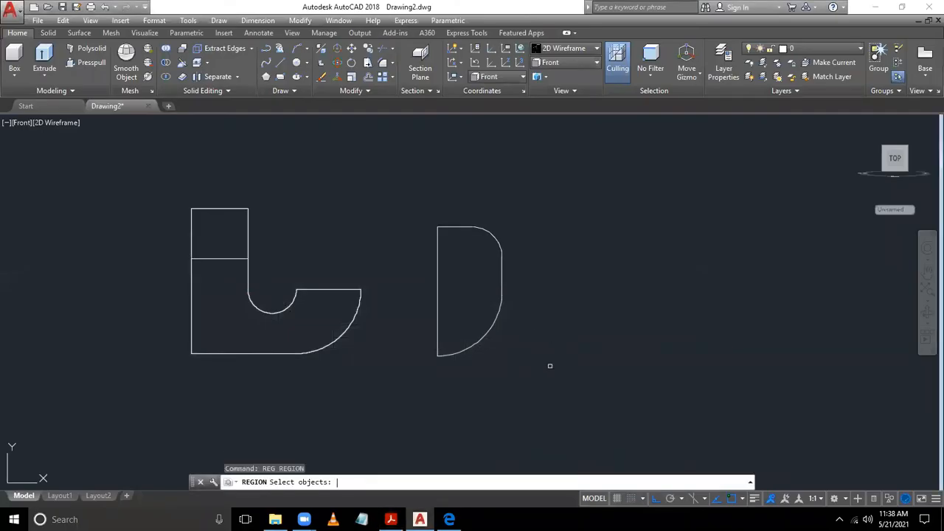
{"action": "left_click", "coordinate": [546, 204]}
{"action": "left_click", "coordinate": [401, 432]}
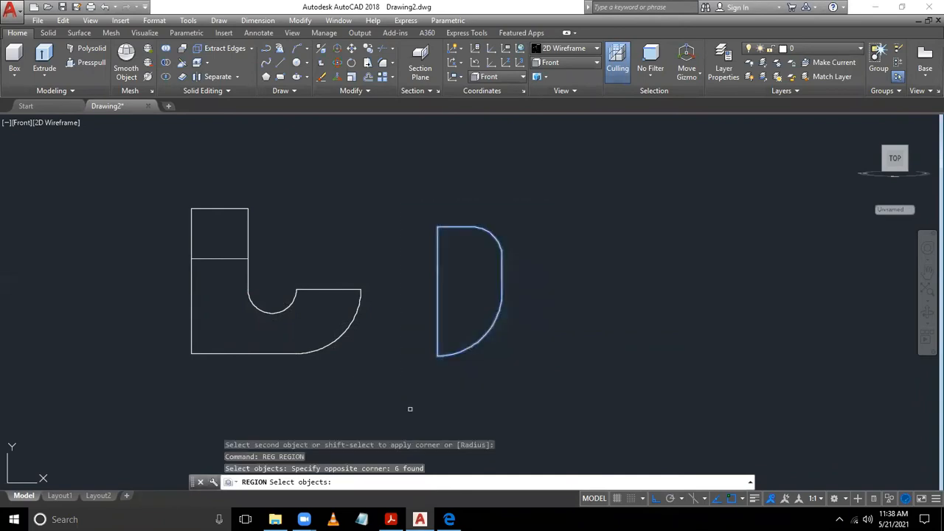
{"action": "key", "text": "Return"}
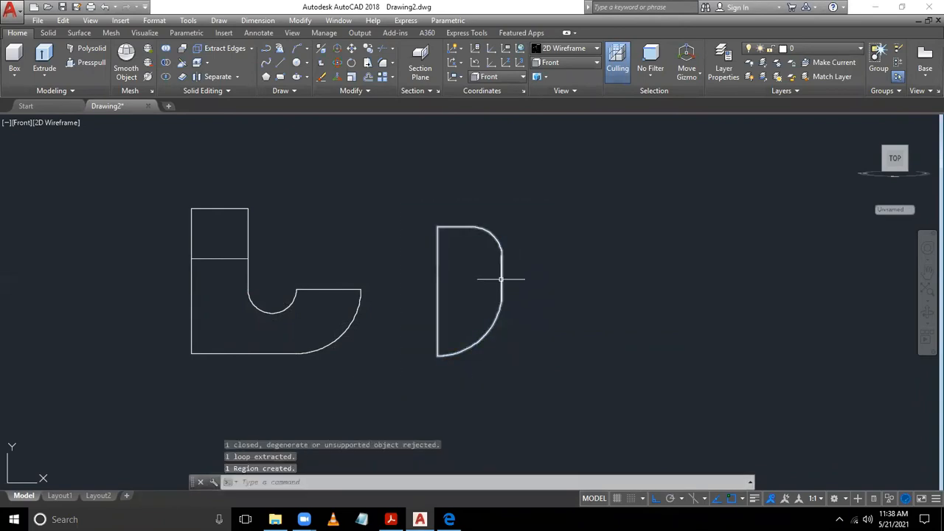
- Extrude the rounded end-wall region to a height of 25
{"action": "type", "text": "ext"}
{"action": "key", "text": "Return"}
{"action": "left_click", "coordinate": [495, 237]}
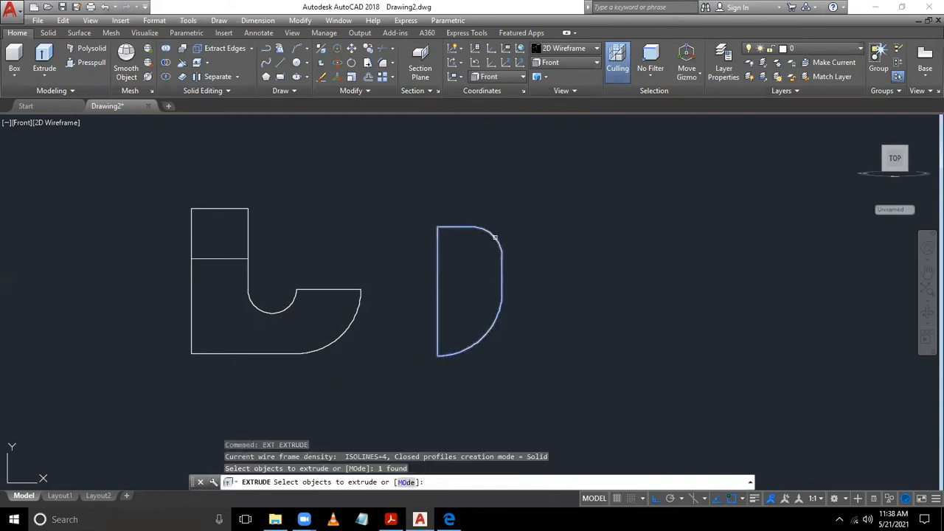
{"action": "key", "text": "Return"}
{"action": "type", "text": "25"}
{"action": "key", "text": "Return"}
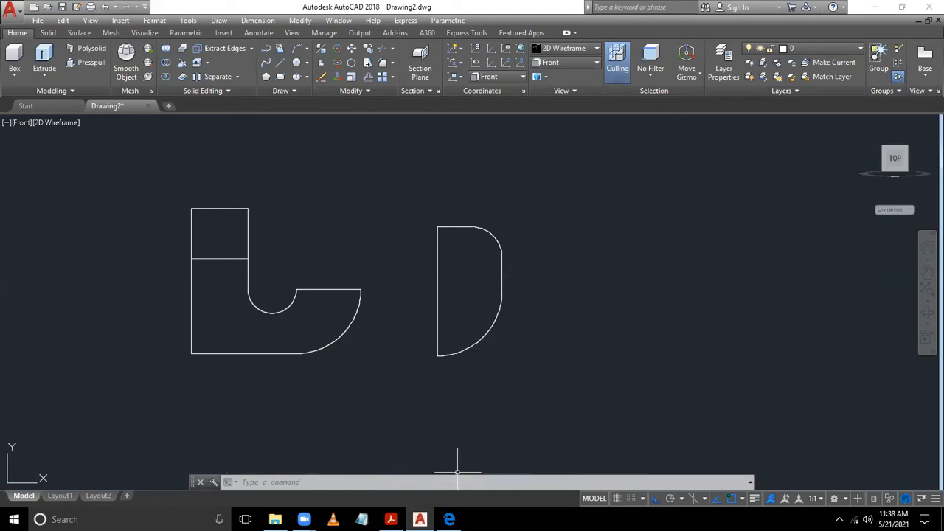
- Consult Exercise 3.pdf in Acrobat Reader, and in AutoCAD draw a horizontal line across the end wall from its straight side's midpoint to the opposite edge
{"action": "left_click", "coordinate": [391, 519]}
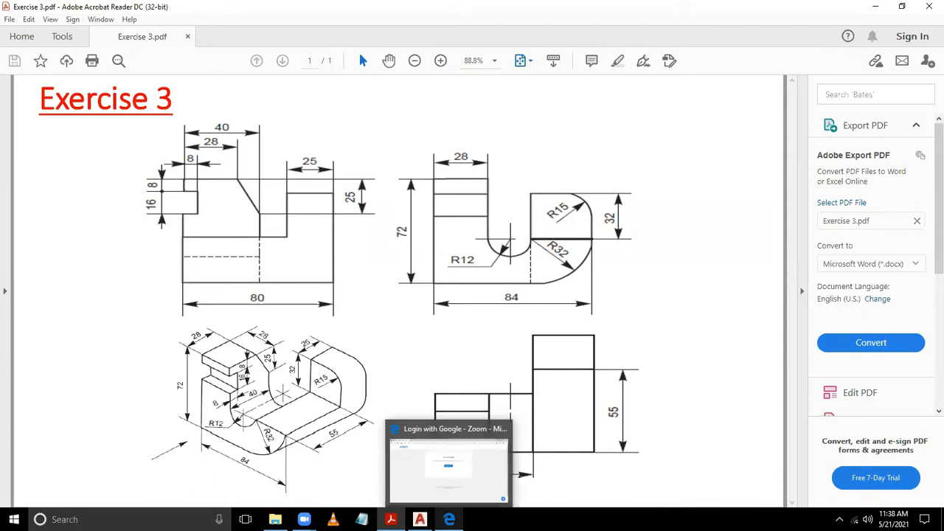
{"action": "mouse_move", "coordinate": [391, 519]}
{"action": "left_click", "coordinate": [419, 519]}
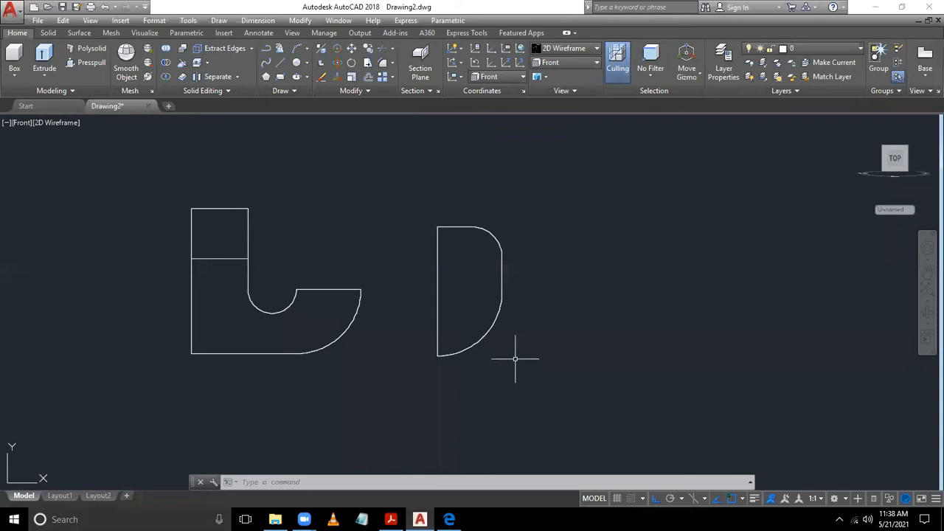
{"action": "middle_click_drag", "start_coordinate": [516, 359], "coordinate": [453, 360]}
{"action": "scroll", "coordinate": [376, 304], "scroll_direction": "up", "scroll_amount": 2}
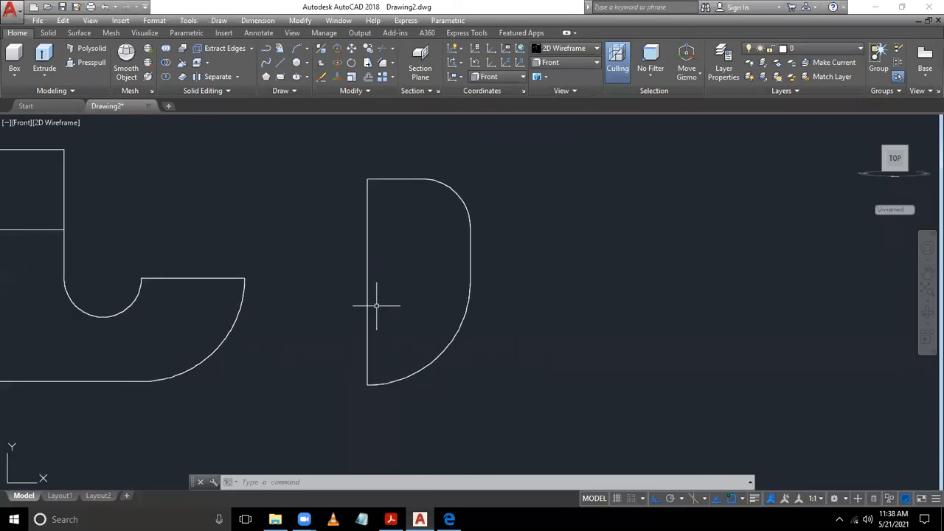
{"action": "type", "text": "l"}
{"action": "key", "text": "Return"}
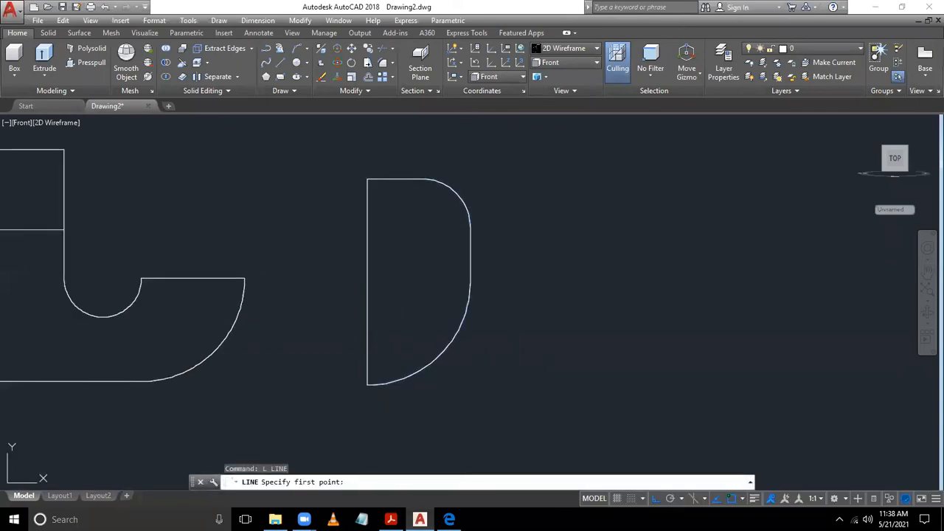
{"action": "left_click", "coordinate": [367, 281]}
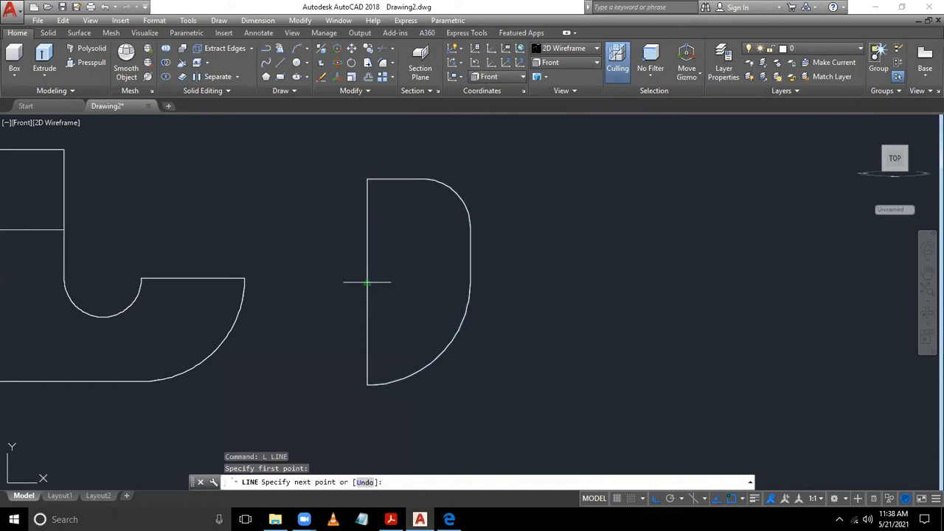
{"action": "left_click", "coordinate": [470, 282]}
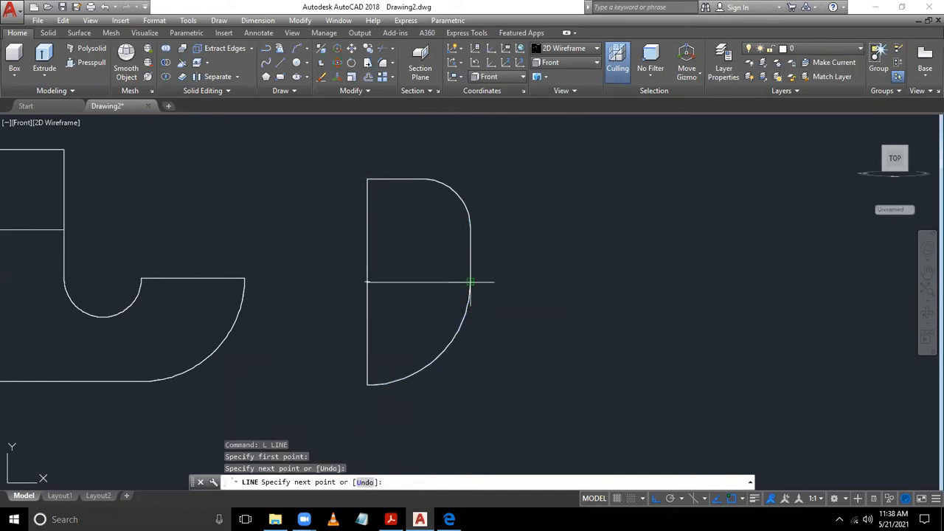
{"action": "key", "text": "Return"}
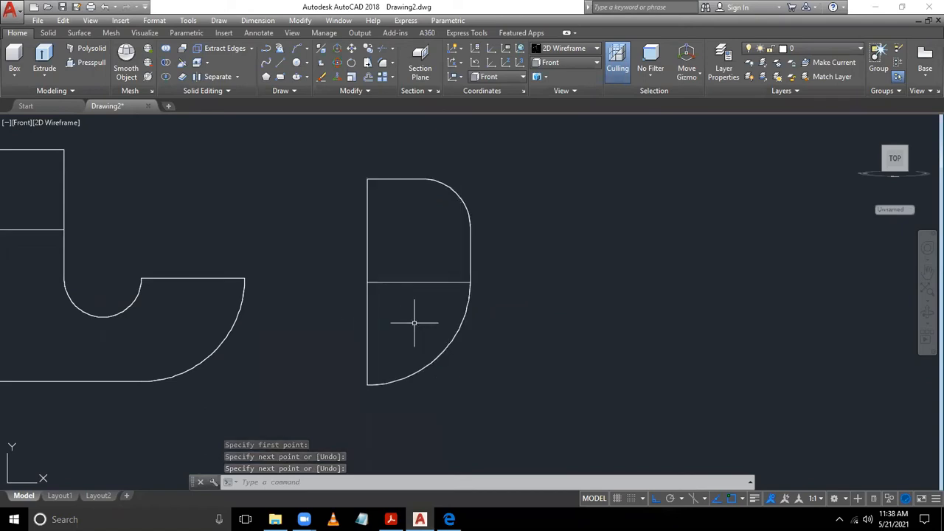
- Create a polyline boundary from the quarter-round area below the dividing line
{"action": "type", "text": "Bo"}
{"action": "key", "text": "Return"}
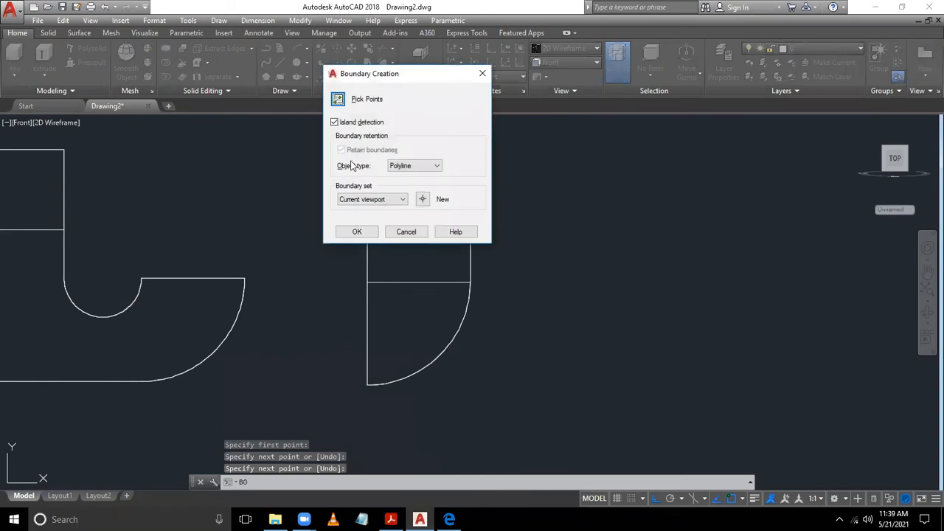
{"action": "left_click", "coordinate": [338, 100]}
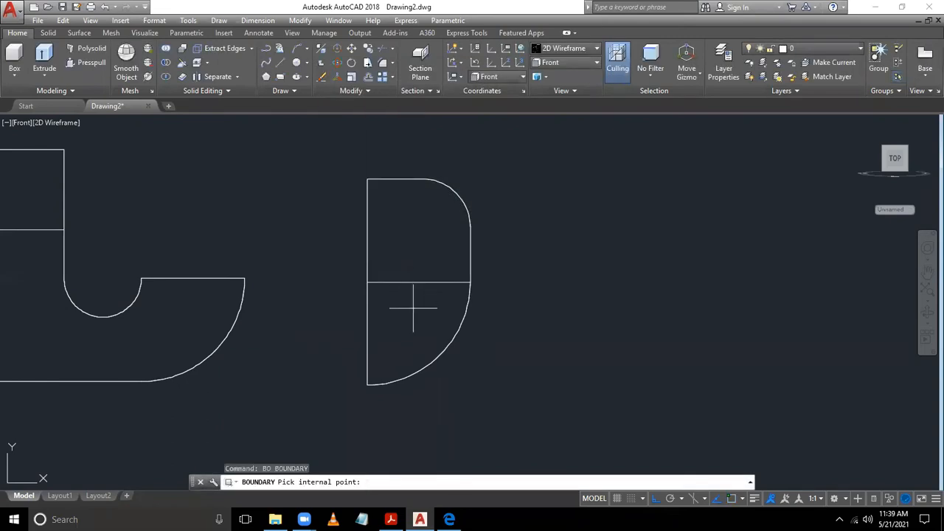
{"action": "left_click", "coordinate": [413, 309]}
{"action": "key", "text": "Return"}
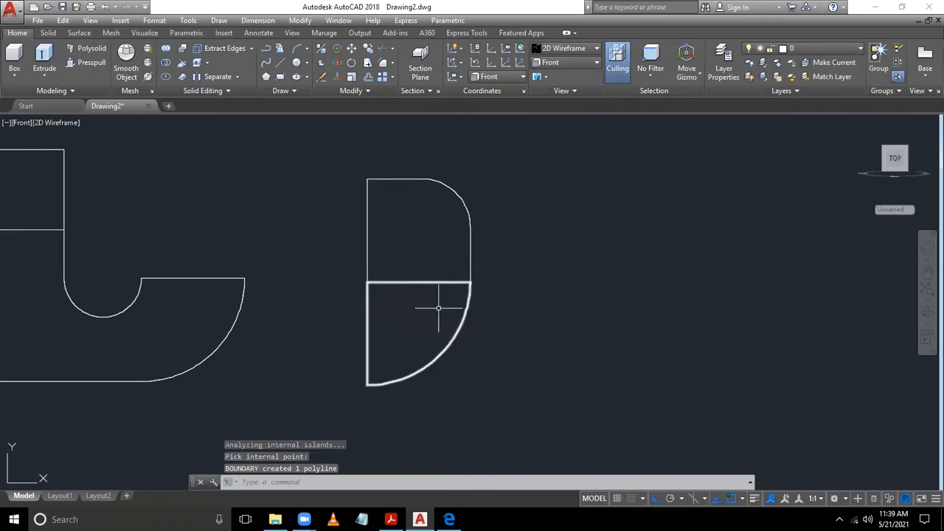
- Extrude the quarter-round boundary together with the dividing line to a height of 15
{"action": "type", "text": "ext"}
{"action": "key", "text": "Return"}
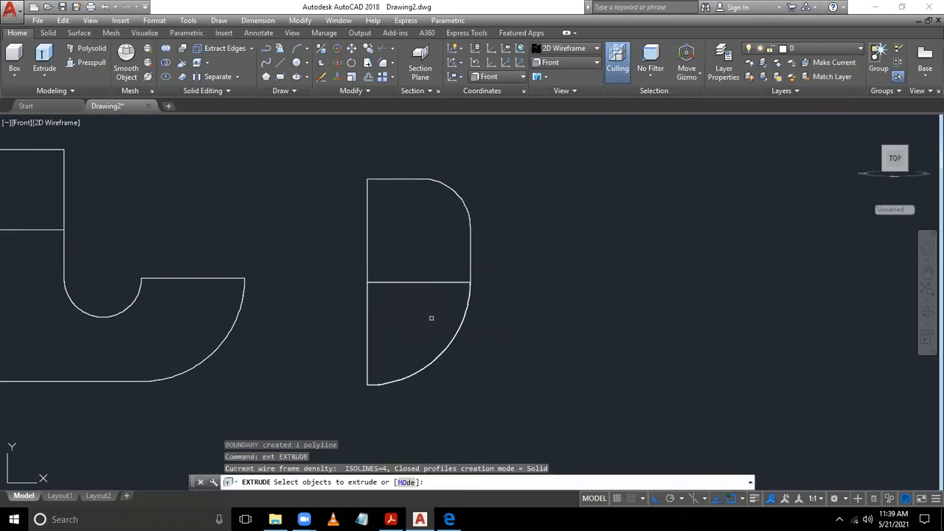
{"action": "left_click", "coordinate": [431, 317]}
{"action": "left_click", "coordinate": [406, 331]}
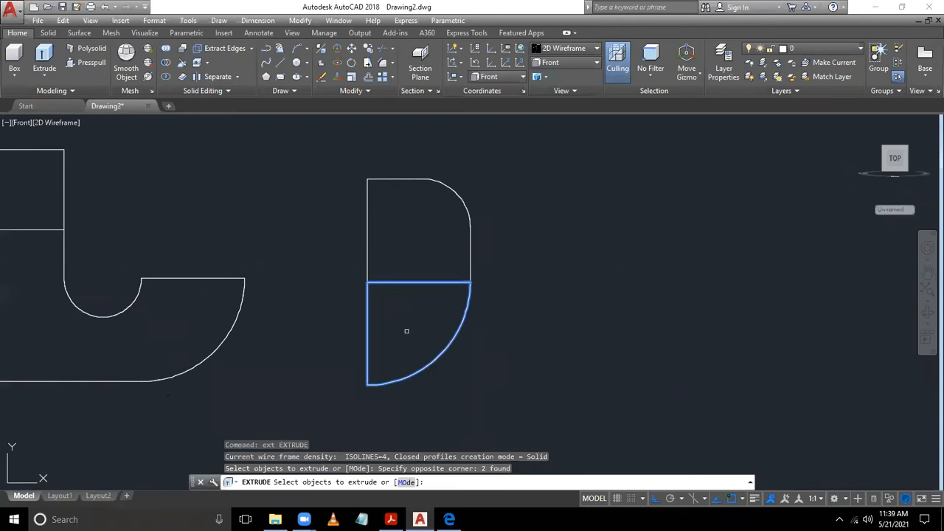
{"action": "key", "text": "Return"}
{"action": "type", "text": "15"}
{"action": "key", "text": "Return"}
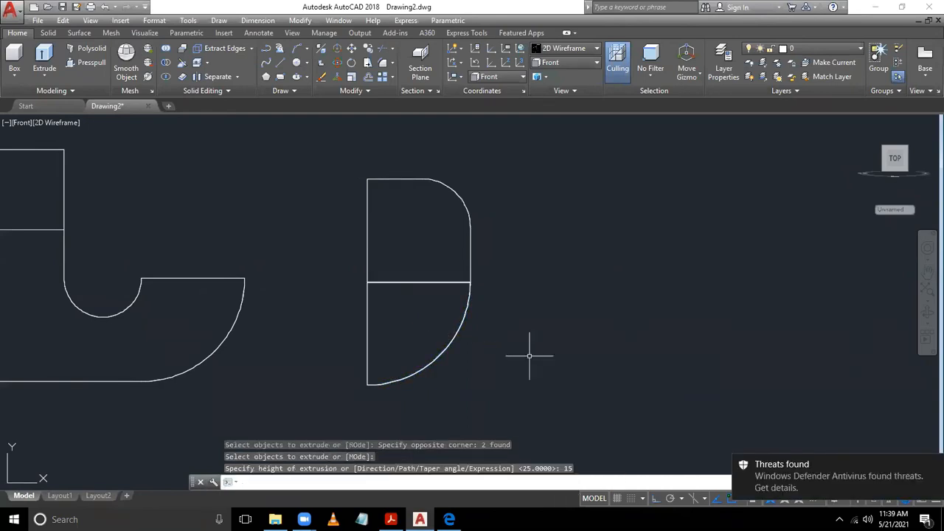
- Switch to the SE Isometric view and delete the flat surface extruded from the dividing line on top of the quarter-round solid
{"action": "left_click", "coordinate": [565, 63]}
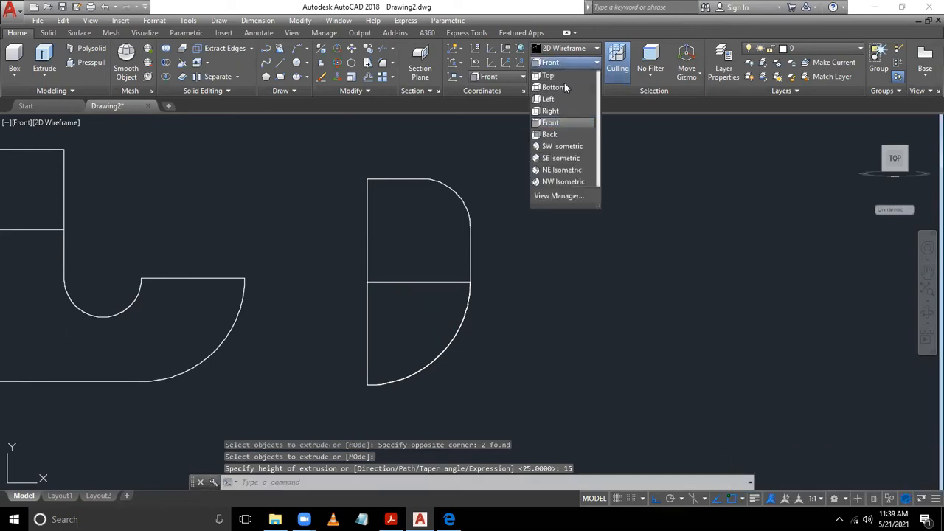
{"action": "left_click", "coordinate": [563, 158]}
{"action": "middle_click_drag", "start_coordinate": [690, 357], "coordinate": [639, 297]}
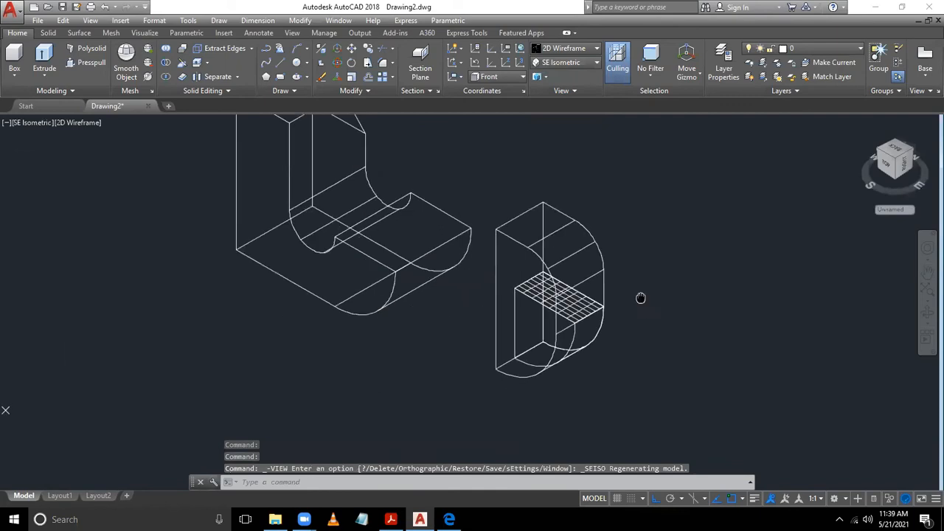
{"action": "scroll", "coordinate": [599, 295], "scroll_direction": "up", "scroll_amount": 5}
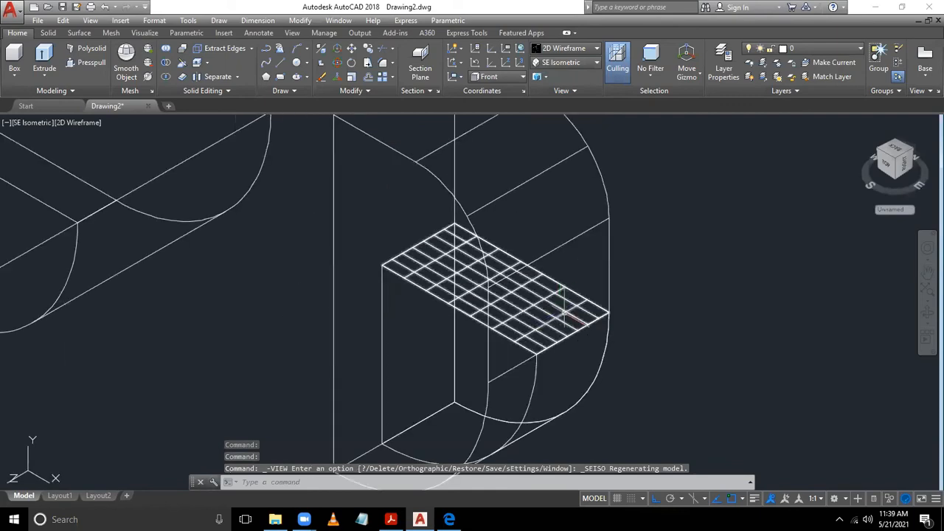
{"action": "left_click", "coordinate": [561, 314]}
{"action": "key", "text": "Delete"}
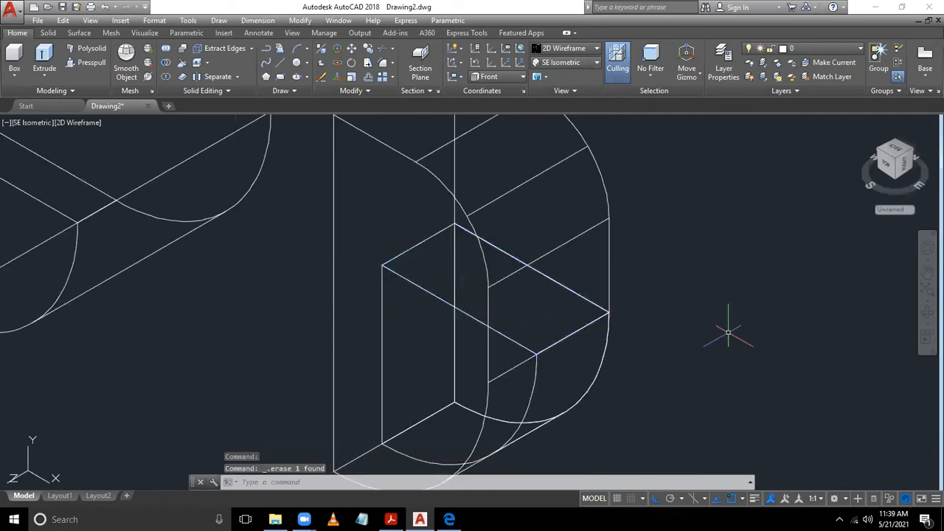
- Move the quarter-round solid from its rear outer upper corner to the matching point on the end wall's front face
{"action": "scroll", "coordinate": [728, 334], "scroll_direction": "down", "scroll_amount": 4}
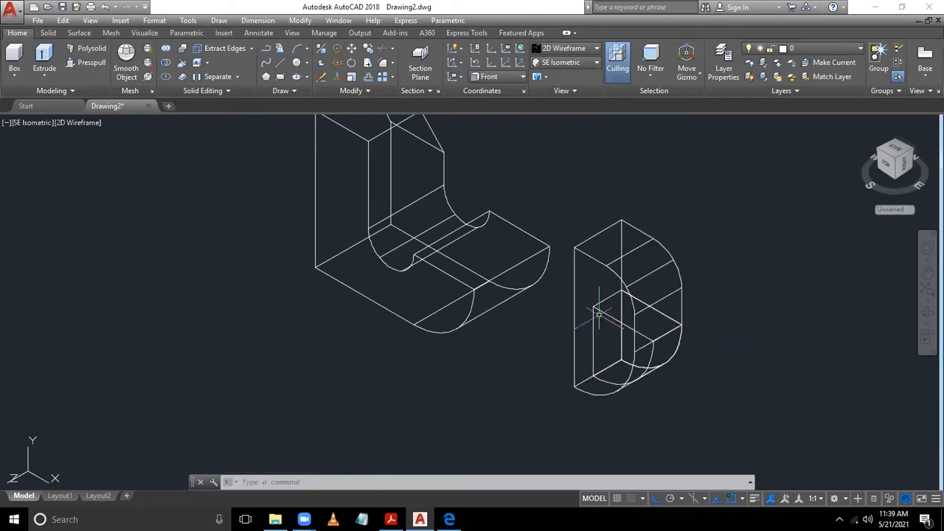
{"action": "left_click", "coordinate": [628, 314]}
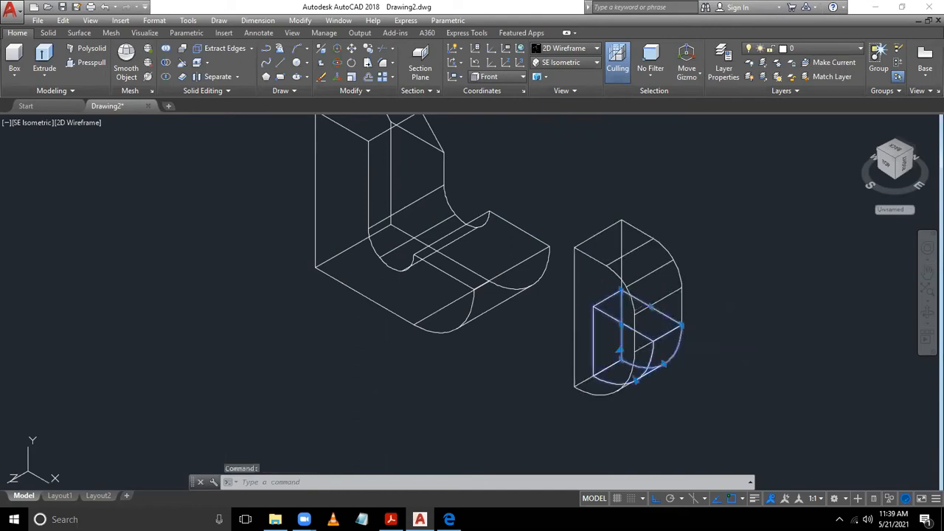
{"action": "key", "text": "Delete"}
{"action": "key", "text": "Escape"}
{"action": "type", "text": "m"}
{"action": "key", "text": "Return"}
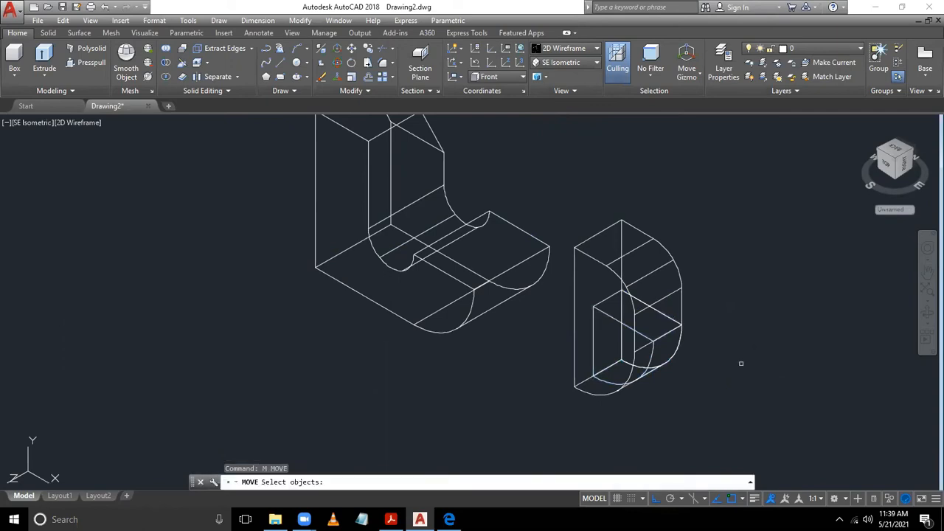
{"action": "left_click", "coordinate": [629, 308]}
{"action": "key", "text": "Return"}
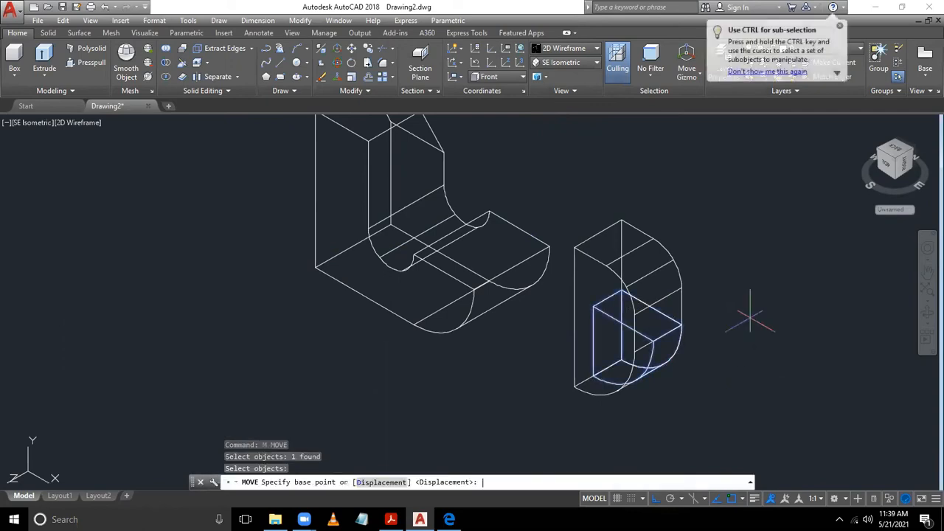
{"action": "left_click", "coordinate": [681, 324]}
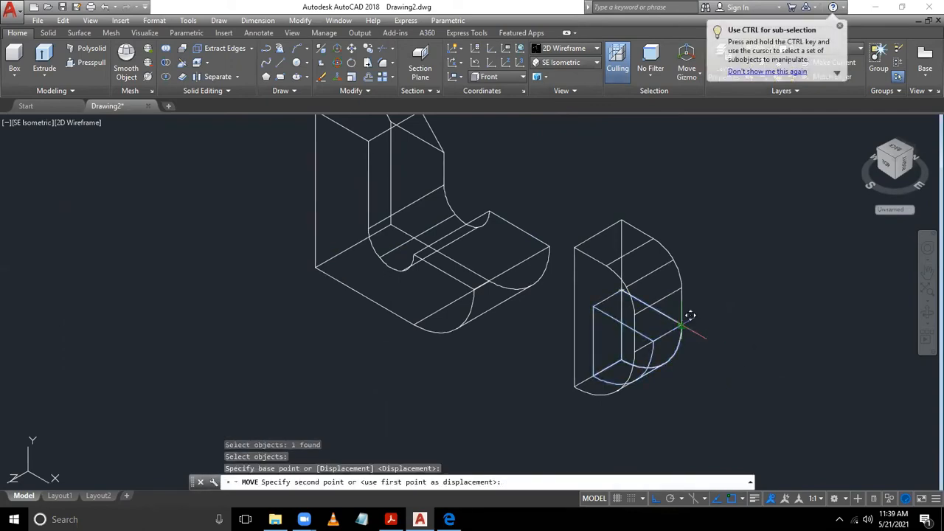
{"action": "left_click", "coordinate": [633, 352]}
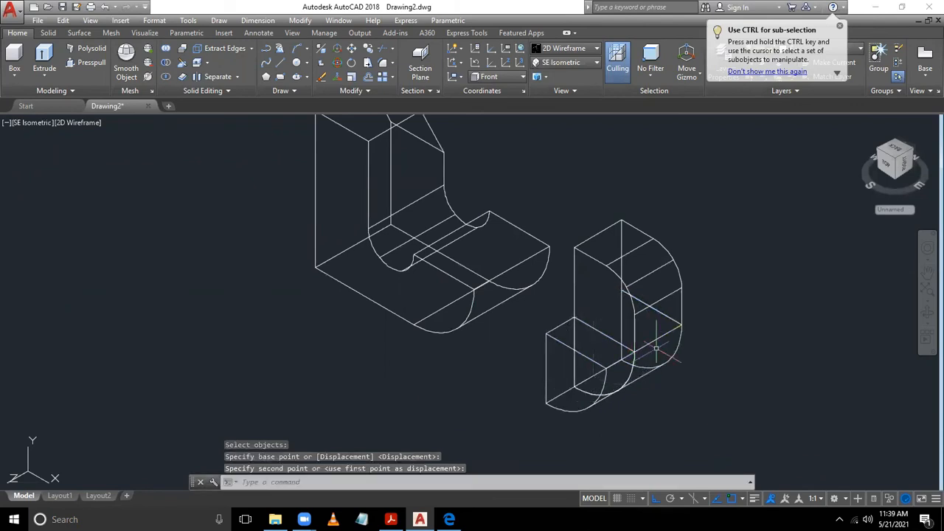
- Union the end wall and the quarter-round block into one solid
{"action": "middle_click_drag", "start_coordinate": [595, 353], "coordinate": [639, 344]}
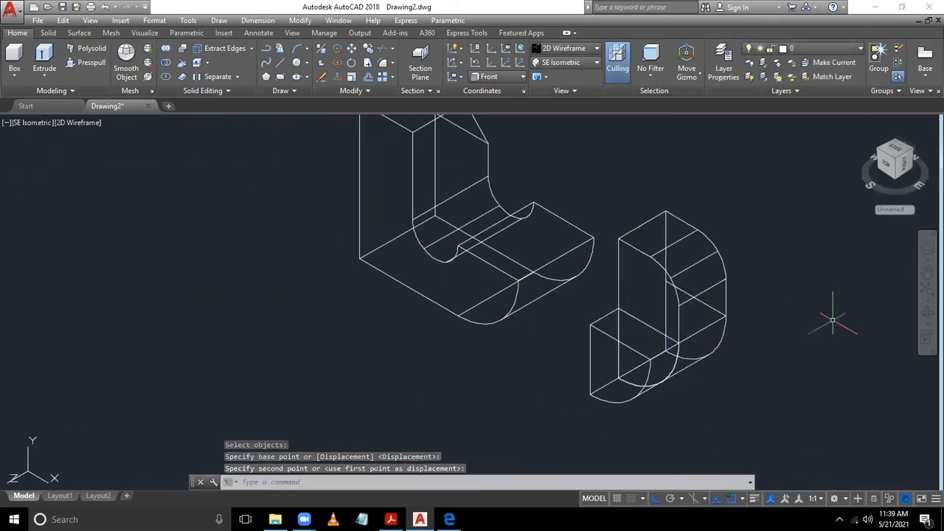
{"action": "left_click", "coordinate": [165, 50]}
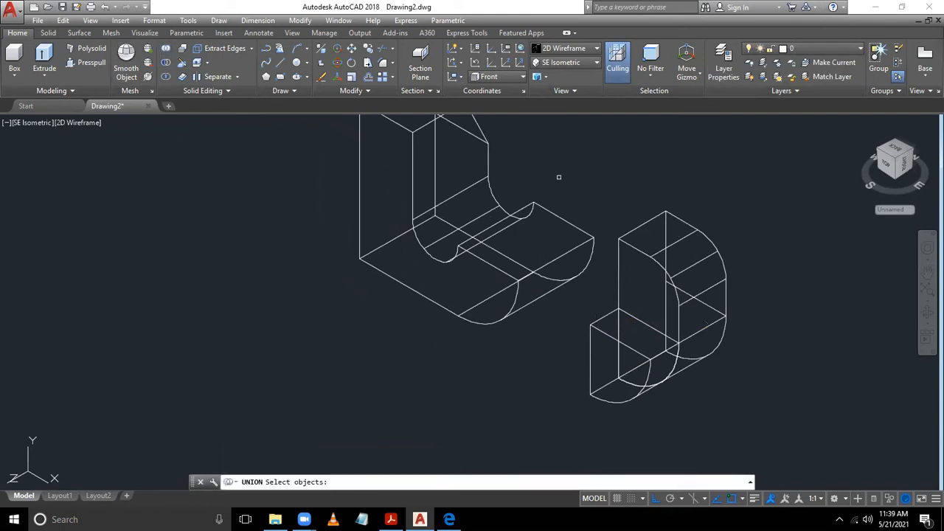
{"action": "left_click", "coordinate": [629, 245]}
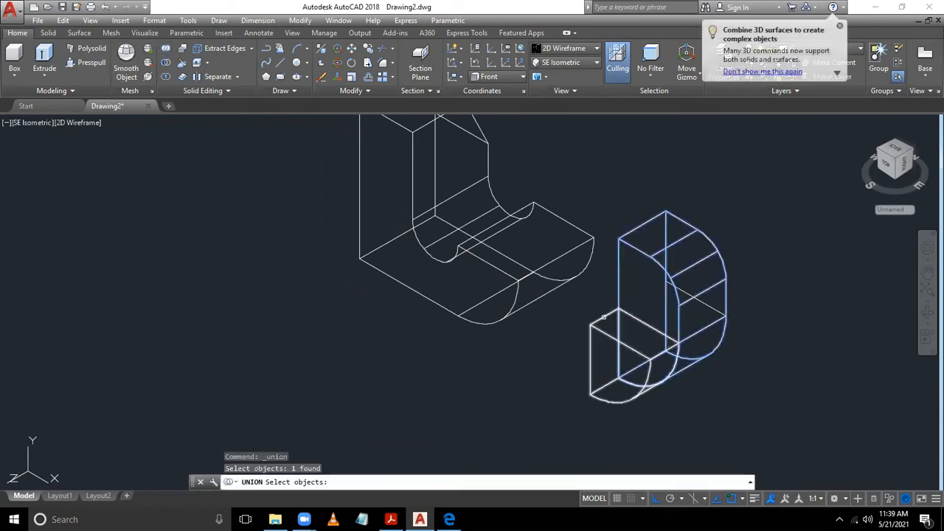
{"action": "left_click", "coordinate": [604, 317]}
{"action": "key", "text": "Return"}
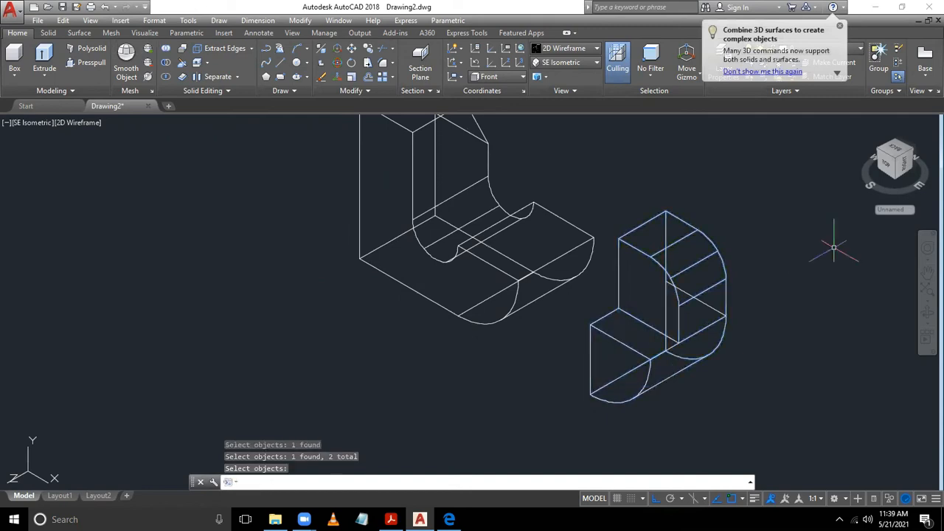
- Move the joined end wall from its front outer upper base corner to the rear outer upper corner of the L-shaped solid's base
{"action": "type", "text": "m"}
{"action": "key", "text": "Return"}
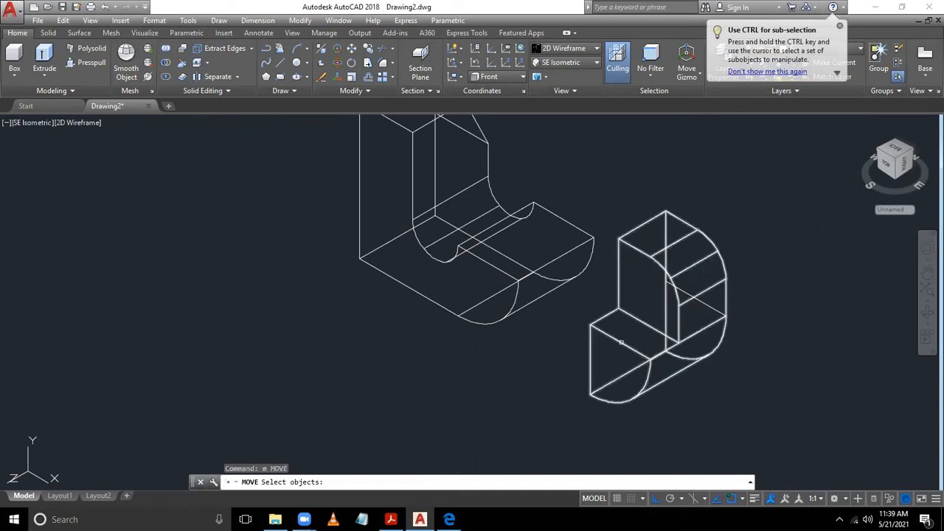
{"action": "left_click", "coordinate": [621, 342]}
{"action": "key", "text": "Return"}
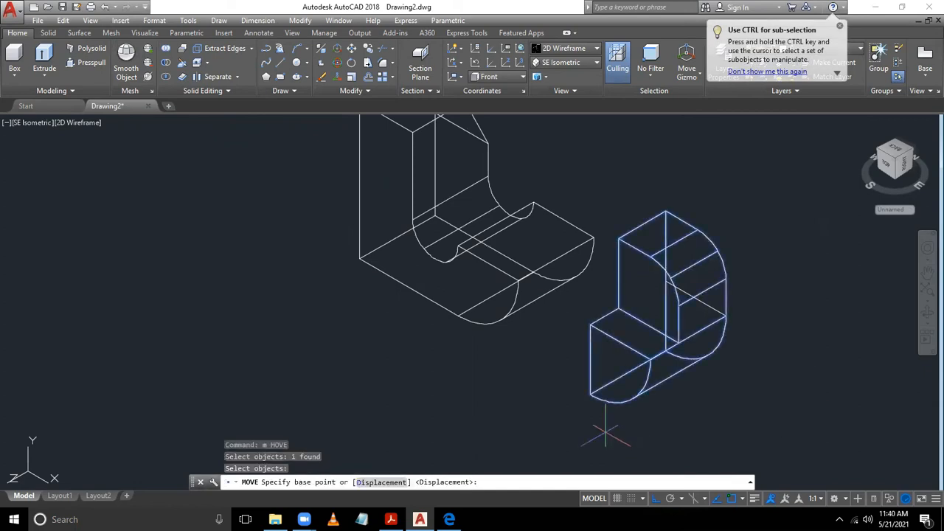
{"action": "left_click", "coordinate": [650, 360]}
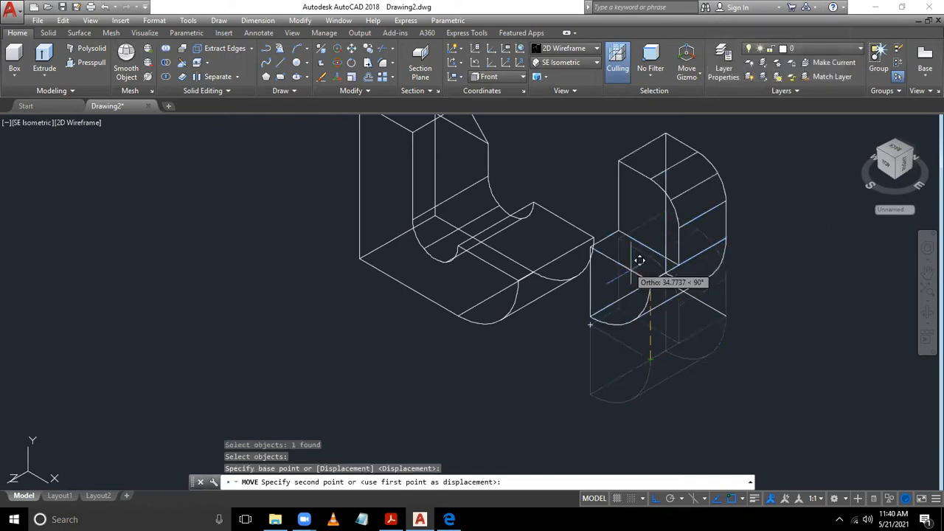
{"action": "left_click", "coordinate": [594, 238]}
- Delete the leftover line at the moved end wall's former location
{"action": "left_click", "coordinate": [784, 344]}
{"action": "mouse_move", "coordinate": [739, 272]}
{"action": "middle_mouse_down"}
{"action": "mouse_move", "coordinate": [726, 315]}
{"action": "mouse_move", "coordinate": [693, 349]}
{"action": "middle_mouse_up"}
{"action": "left_click", "coordinate": [670, 384]}
{"action": "key", "text": "Delete"}
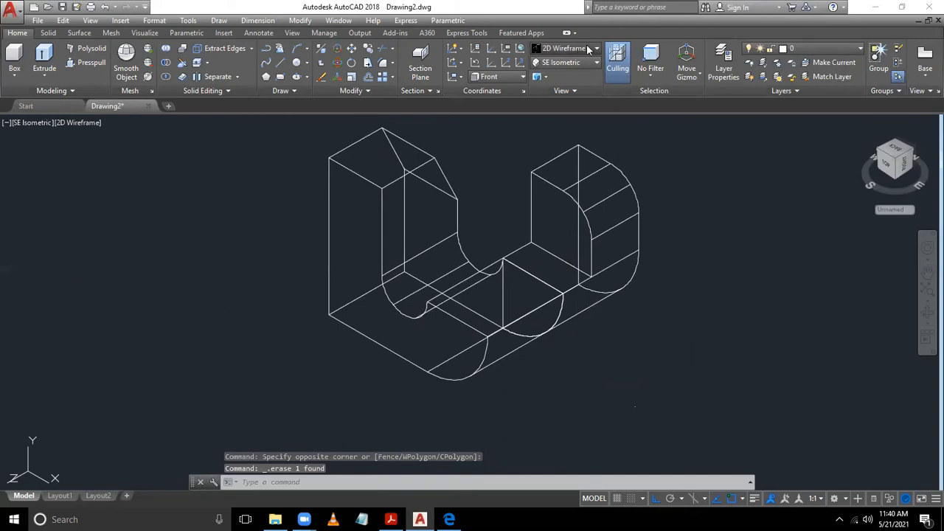
- Show the model in the Conceptual visual style and orbit it to inspect the joint between the solids
{"action": "left_click", "coordinate": [581, 48]}
{"action": "left_click", "coordinate": [606, 76]}
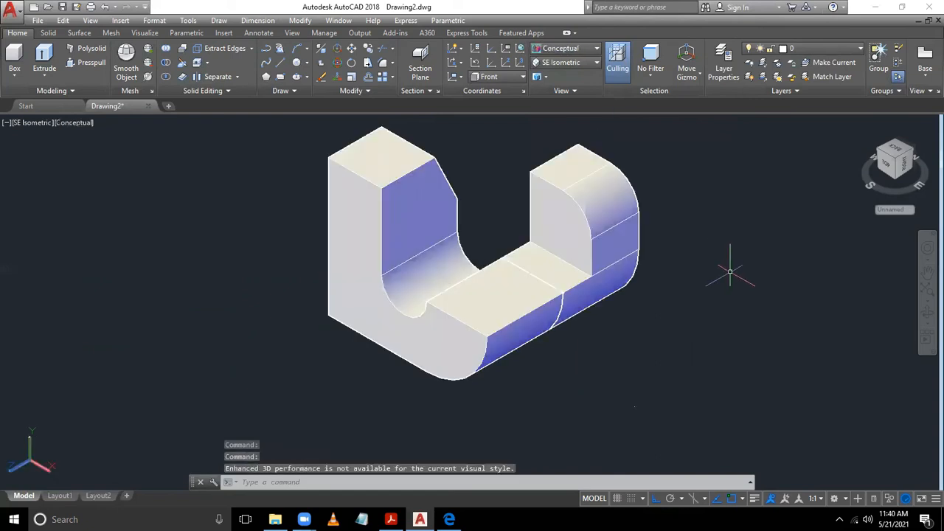
{"action": "middle_click_drag", "start_coordinate": [721, 270], "coordinate": [741, 271], "text": "shift"}
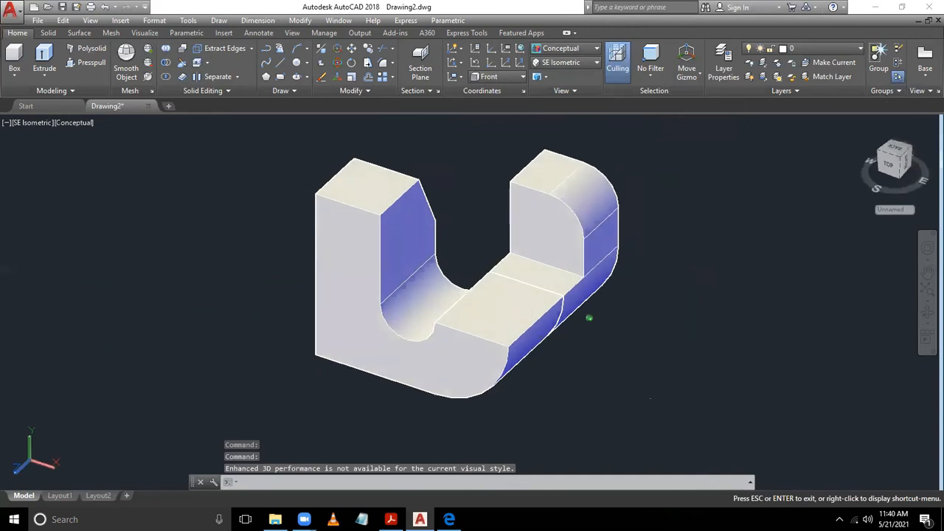
{"action": "middle_click_drag", "start_coordinate": [590, 318], "coordinate": [589, 318], "text": "shift"}
- Union the L-shaped solid and the end wall into one solid
{"action": "left_click", "coordinate": [166, 49]}
{"action": "left_click", "coordinate": [631, 147]}
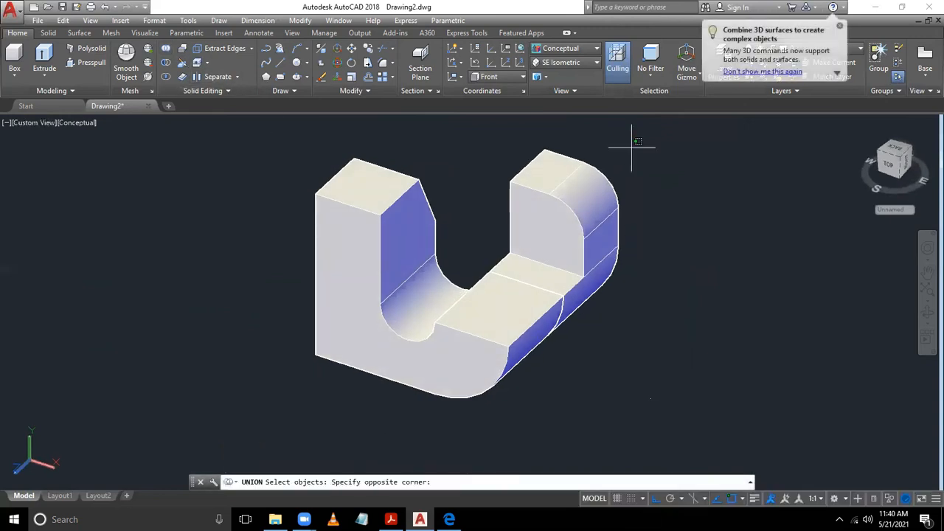
{"action": "left_click", "coordinate": [280, 400]}
{"action": "key", "text": "Return"}
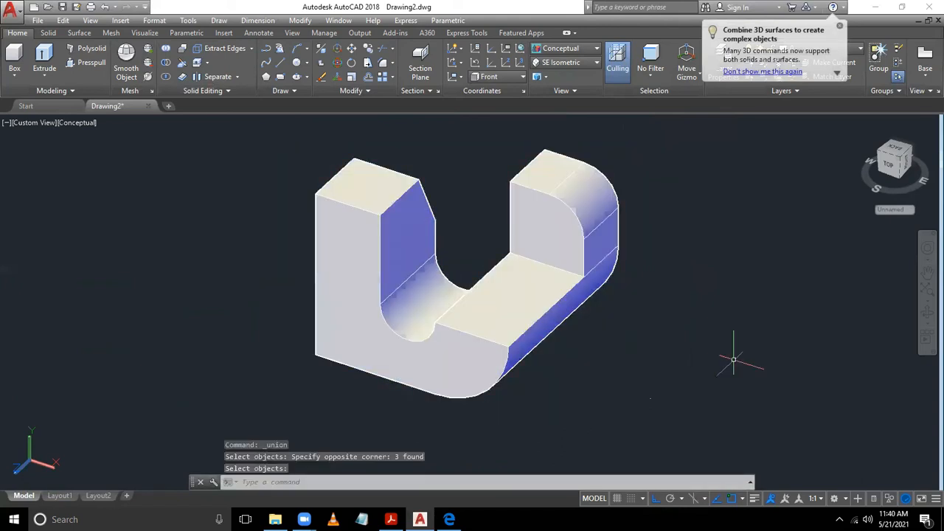
- Turn on Quick Properties for the unified solid and open the full colour palette for its colour
{"action": "middle_click_drag", "start_coordinate": [733, 361], "coordinate": [624, 347], "text": "shift"}
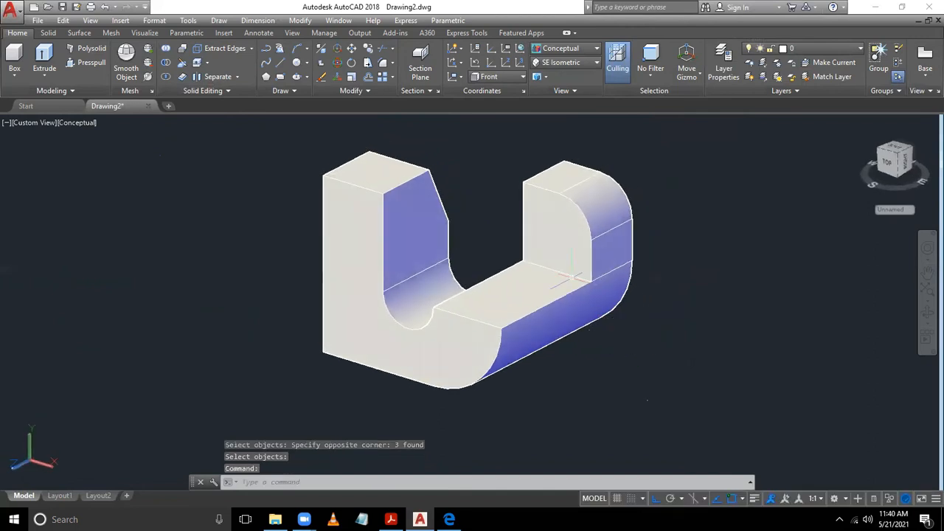
{"action": "middle_click_drag", "start_coordinate": [718, 352], "coordinate": [607, 347], "text": "shift"}
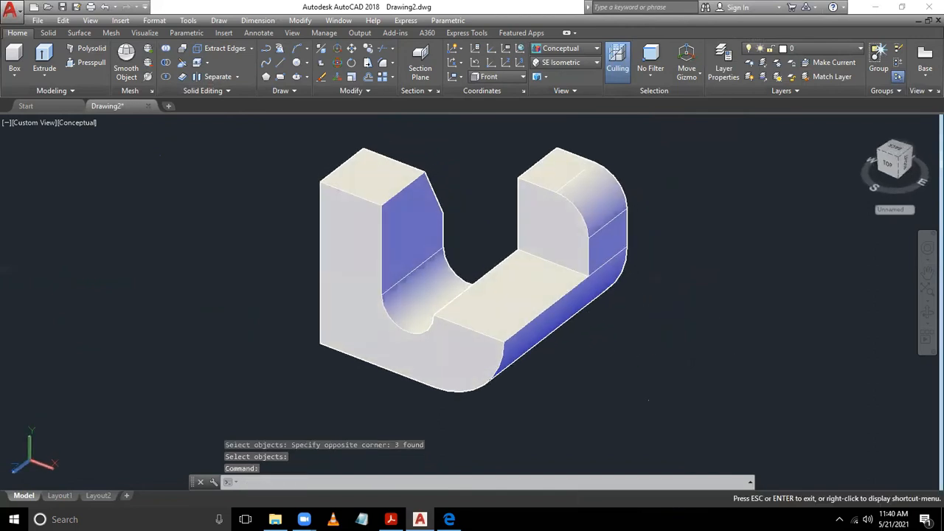
{"action": "left_click", "coordinate": [514, 287]}
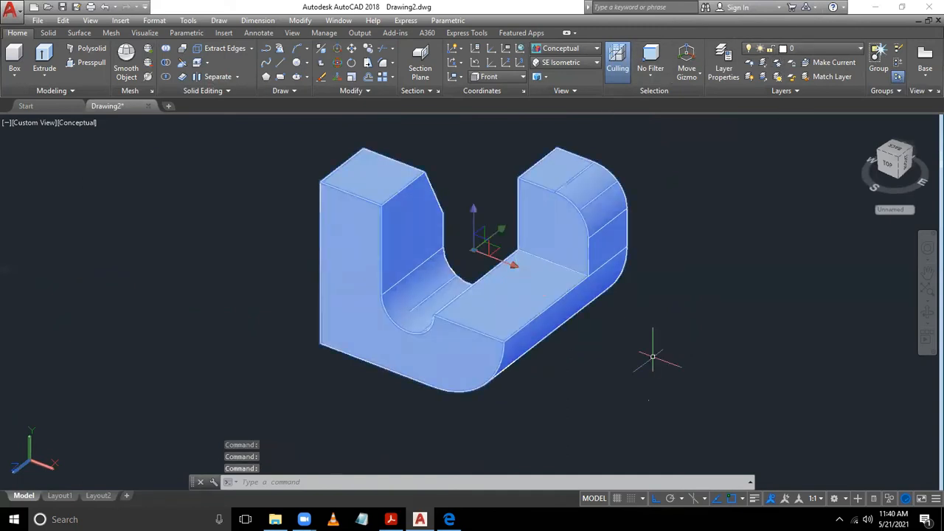
{"action": "left_click", "coordinate": [874, 500]}
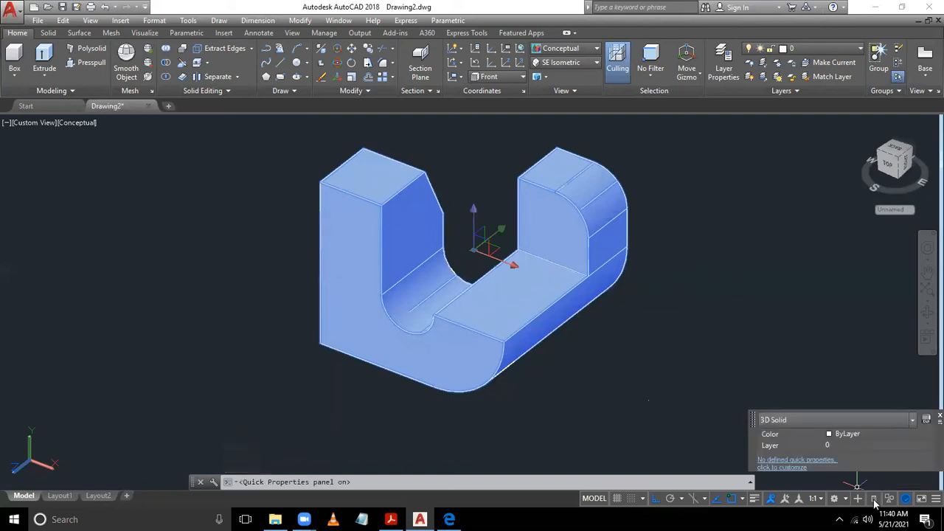
{"action": "left_click", "coordinate": [868, 433]}
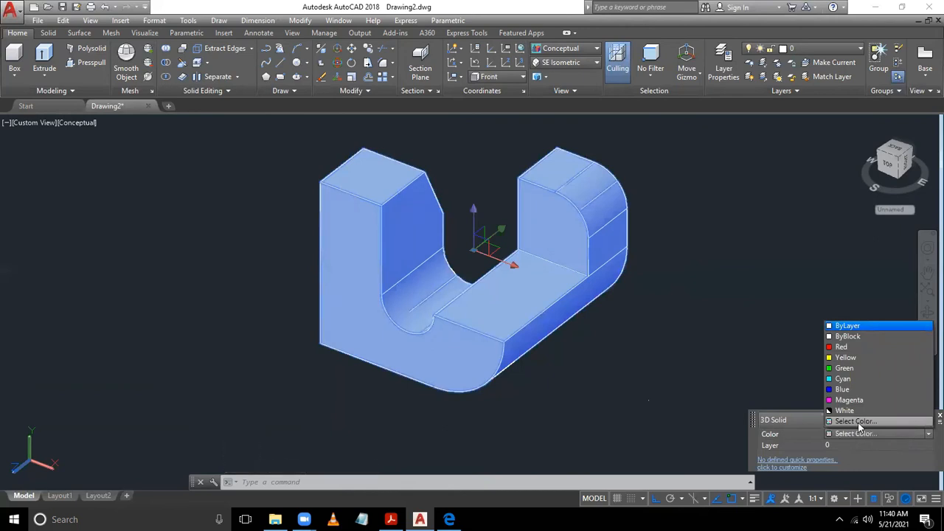
{"action": "left_click", "coordinate": [859, 422]}
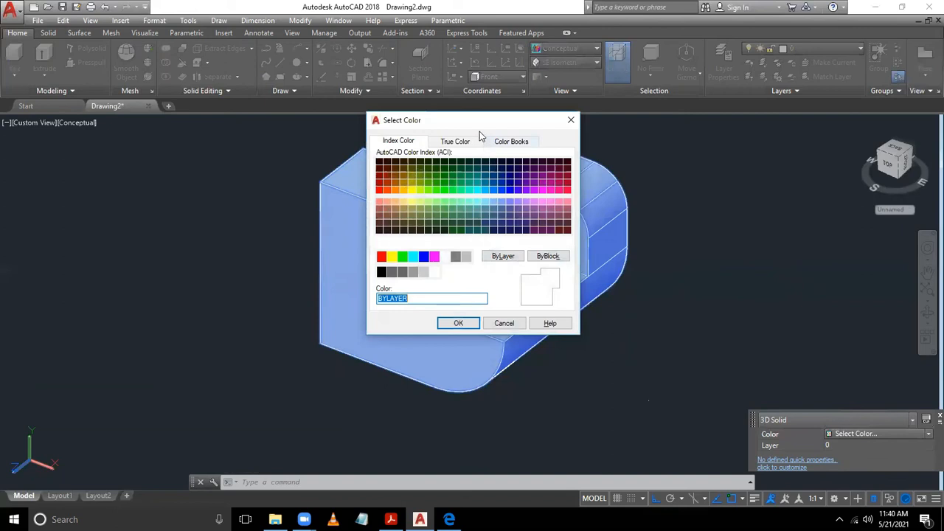
{"action": "left_click_drag", "start_coordinate": [478, 122], "coordinate": [728, 134]}
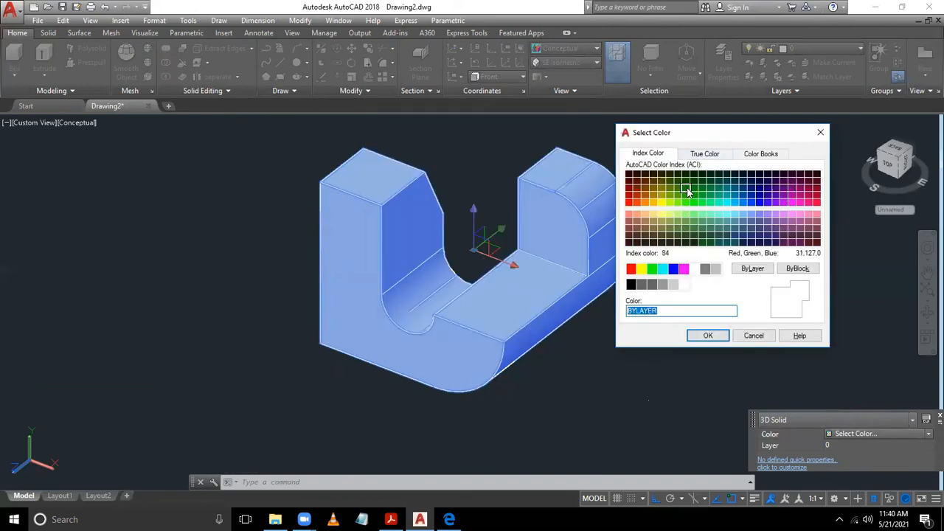
- Try several green, yellow and olive index colours on the solid, including 72, 60, 52, 54 and 56
{"action": "left_click", "coordinate": [676, 196]}
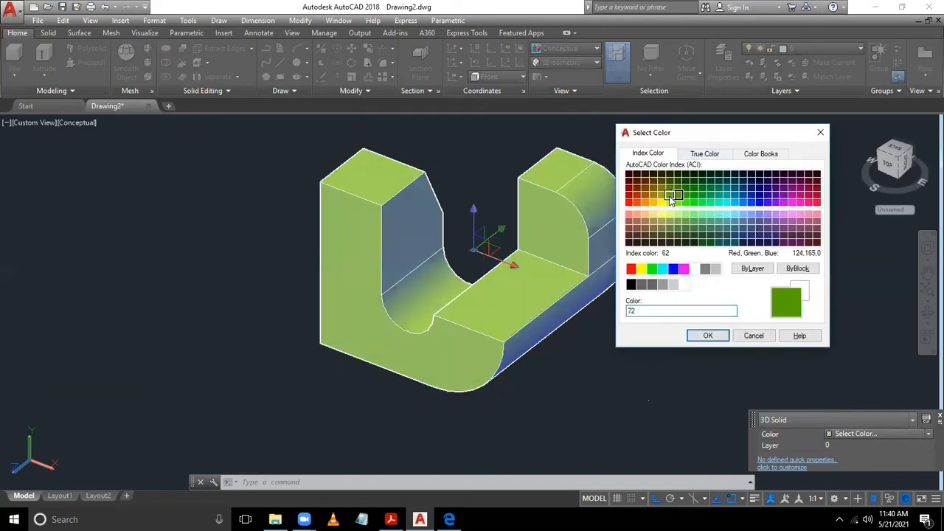
{"action": "left_click", "coordinate": [672, 206]}
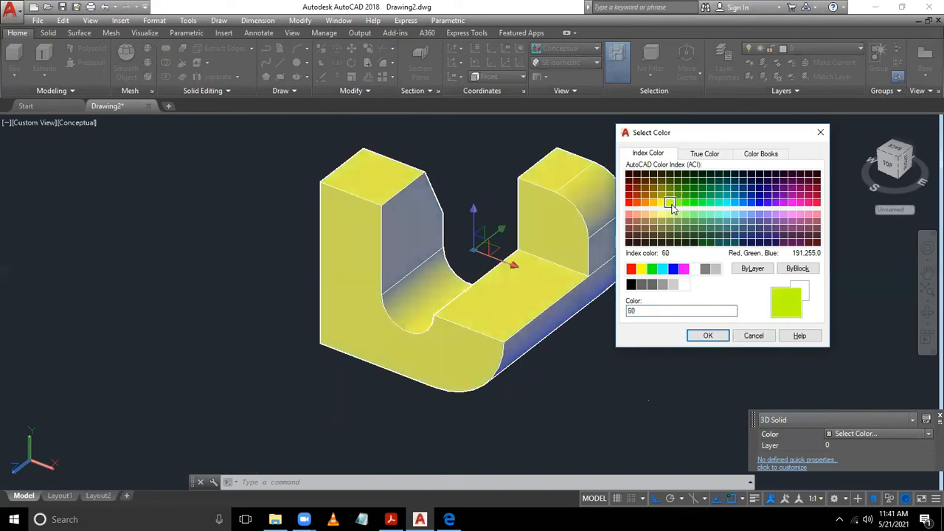
{"action": "left_click", "coordinate": [662, 195]}
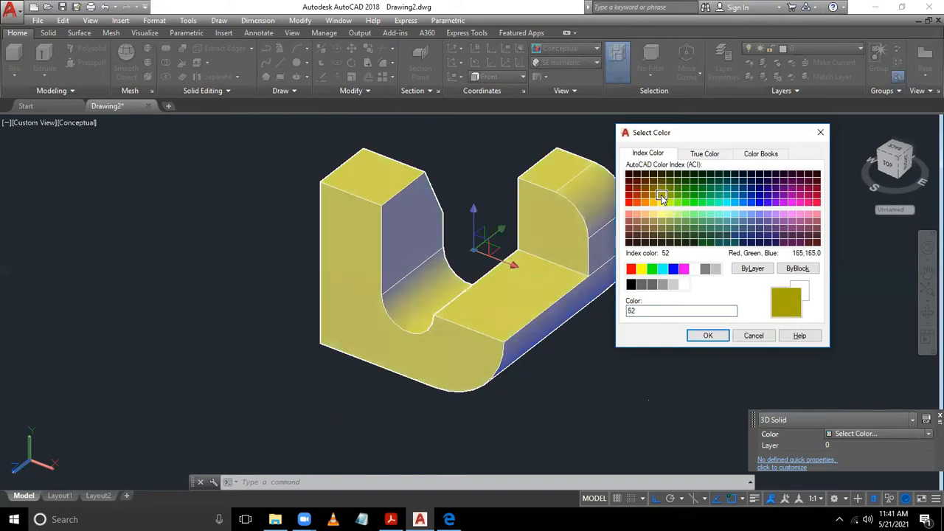
{"action": "left_click", "coordinate": [668, 191]}
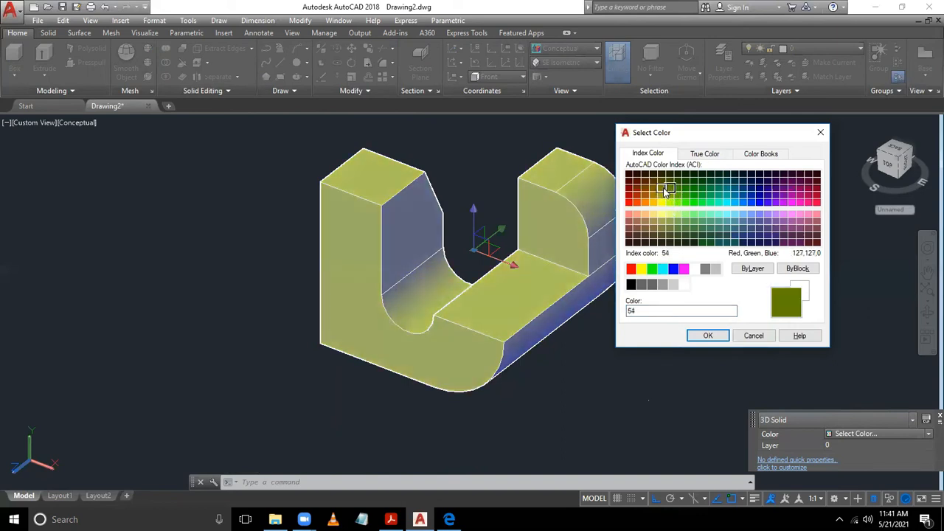
{"action": "left_click", "coordinate": [663, 191]}
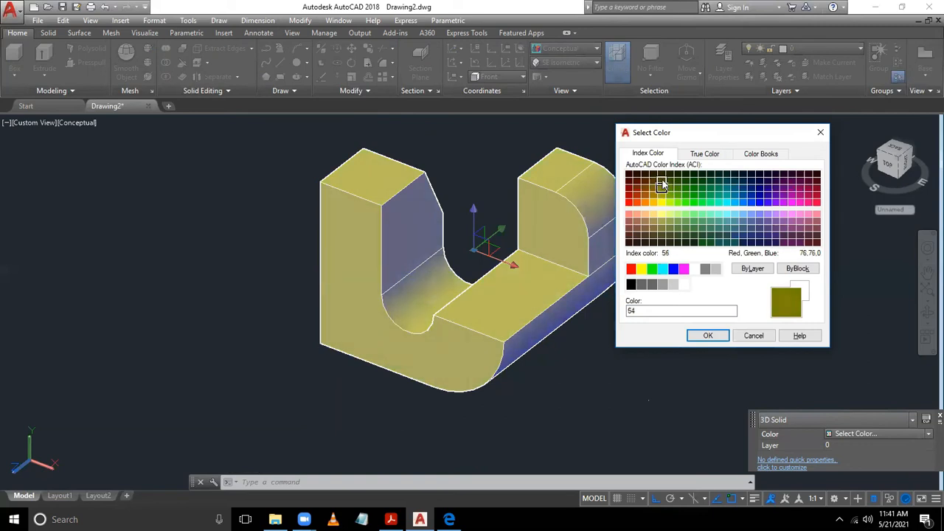
{"action": "left_click", "coordinate": [663, 183]}
{"action": "left_click", "coordinate": [663, 190]}
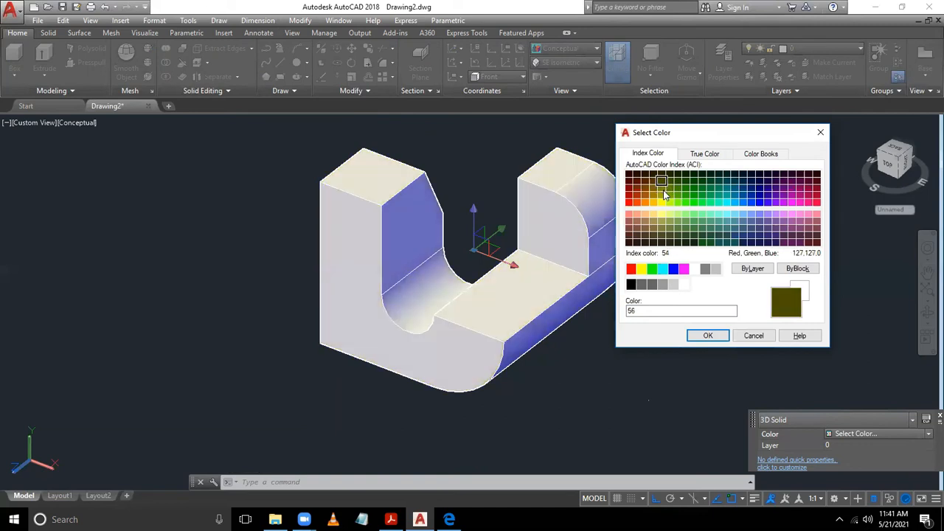
{"action": "left_click", "coordinate": [662, 198]}
{"action": "left_click", "coordinate": [654, 203]}
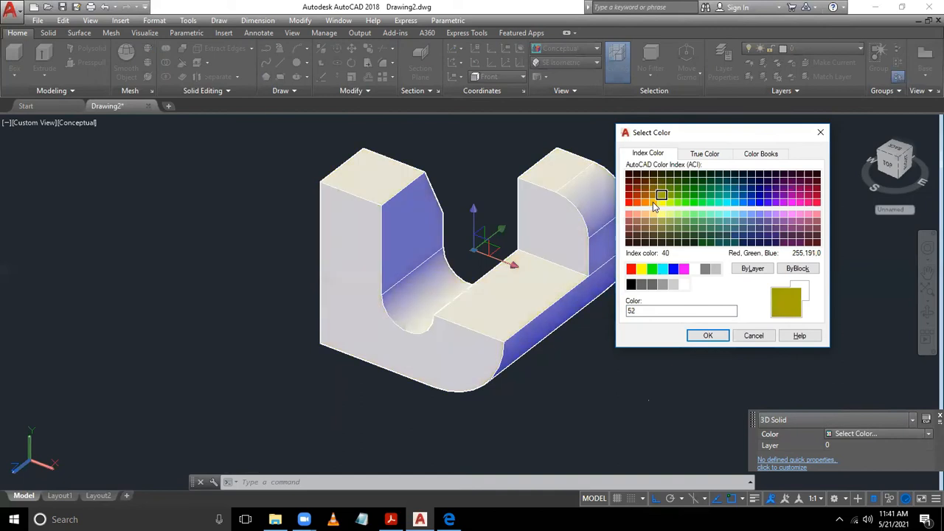
- Apply index colour 42 to the solid and clear the selection
{"action": "left_click", "coordinate": [654, 197]}
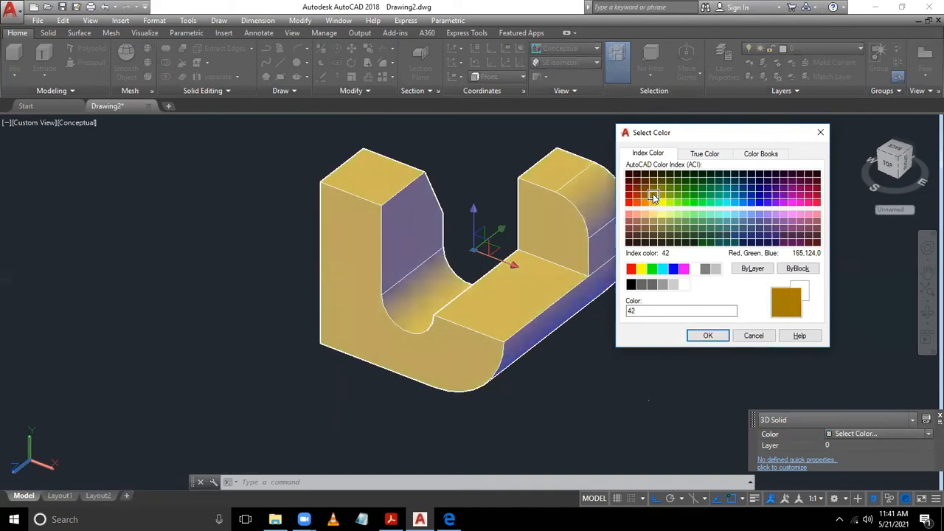
{"action": "left_click", "coordinate": [705, 337]}
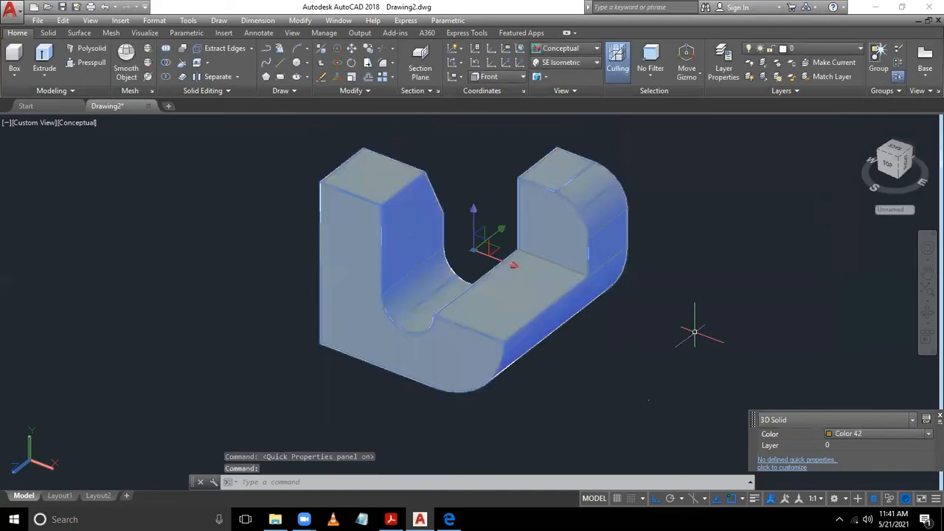
{"action": "key", "text": "Escape"}
- Check the upright's notch dimensions in the Exercise 3 PDF in Acrobat Reader, then return to the AutoCAD drawing
{"action": "middle_click_drag", "start_coordinate": [694, 333], "coordinate": [627, 321]}
{"action": "scroll", "coordinate": [658, 341], "scroll_direction": "down", "scroll_amount": 2}
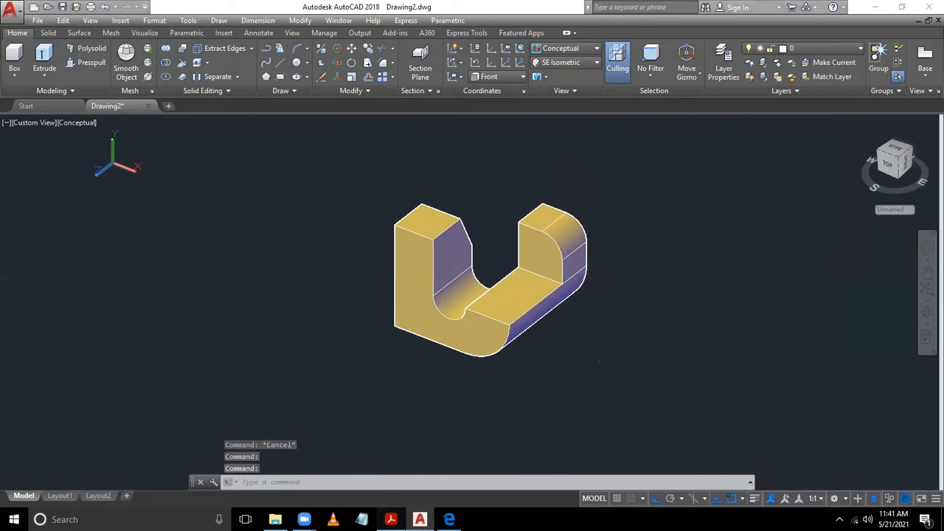
{"action": "left_click", "coordinate": [391, 520]}
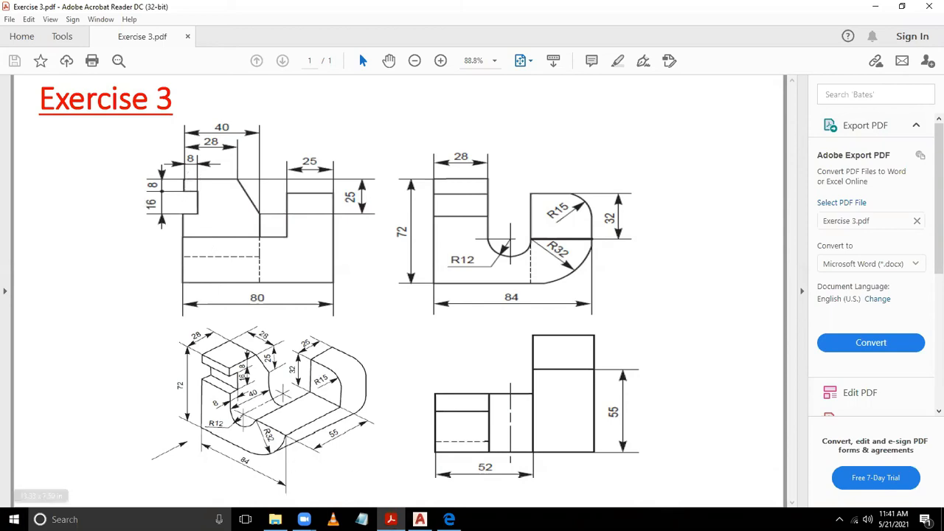
{"action": "left_click", "coordinate": [420, 520]}
{"action": "scroll", "coordinate": [472, 221], "scroll_direction": "up", "scroll_amount": 4}
{"action": "type", "text": "l"}
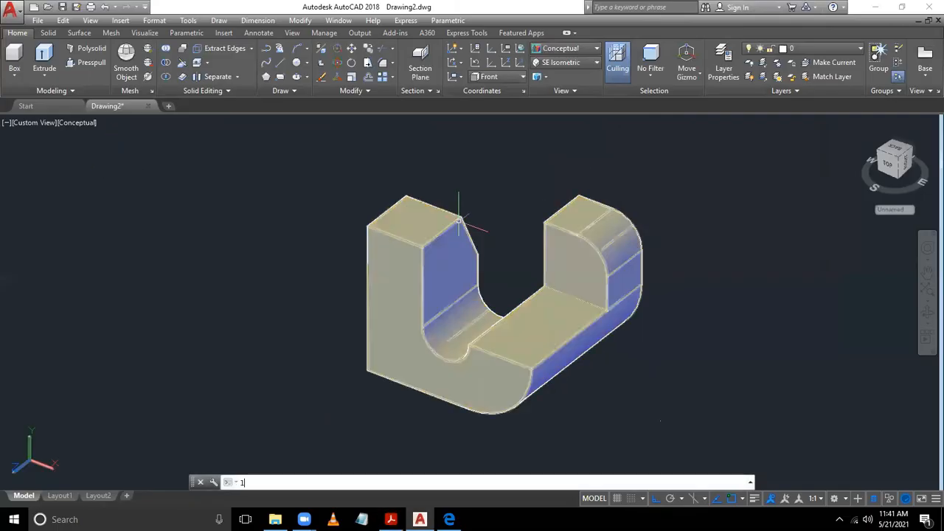
{"action": "key", "text": "Return"}
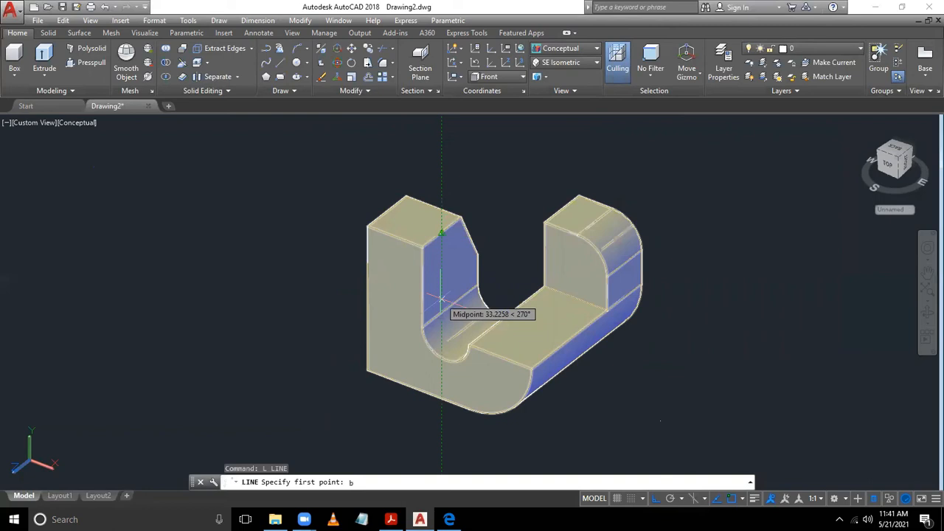
{"action": "scroll", "coordinate": [441, 235], "scroll_direction": "up", "scroll_amount": 5}
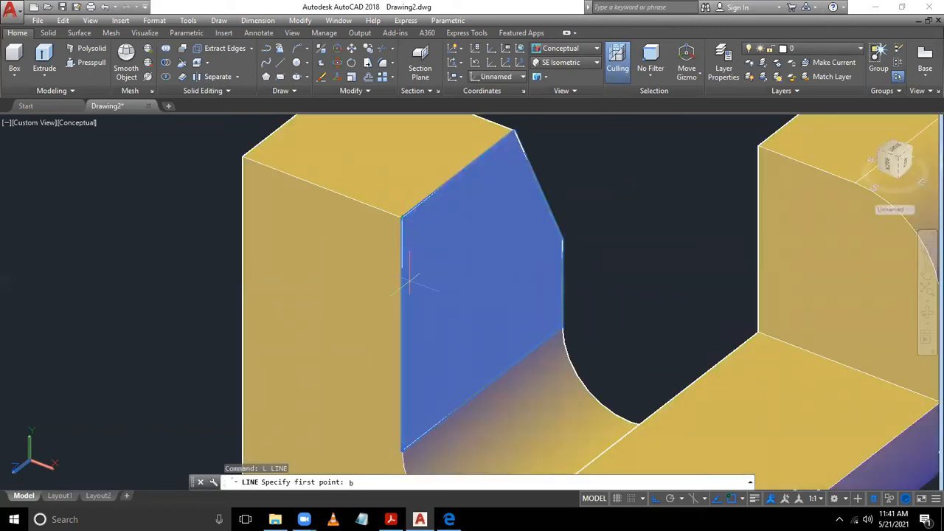
{"action": "key", "text": "Return"}
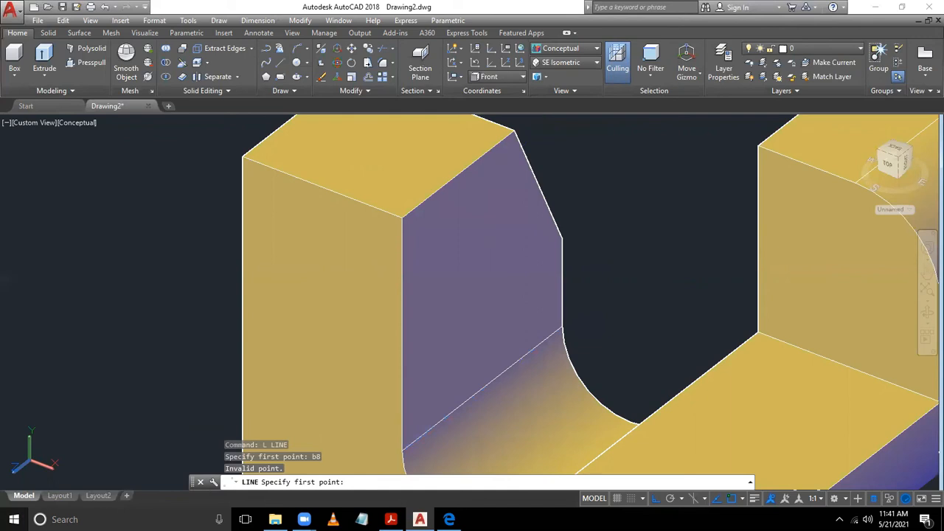
{"action": "key", "text": "Escape"}
- Switch the model's visual style to 2D Wireframe
{"action": "left_click", "coordinate": [559, 53]}
{"action": "left_click", "coordinate": [557, 74]}
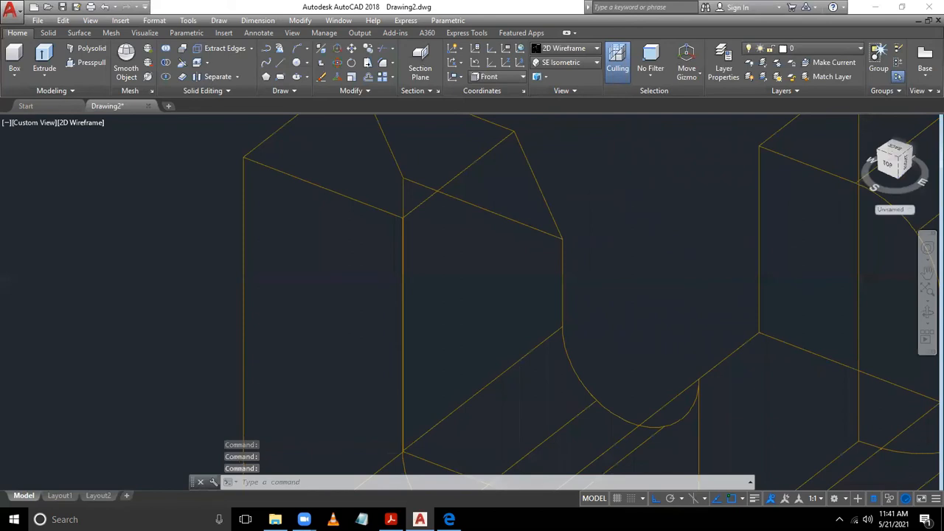
{"action": "scroll", "coordinate": [608, 171], "scroll_direction": "down", "scroll_amount": 2}
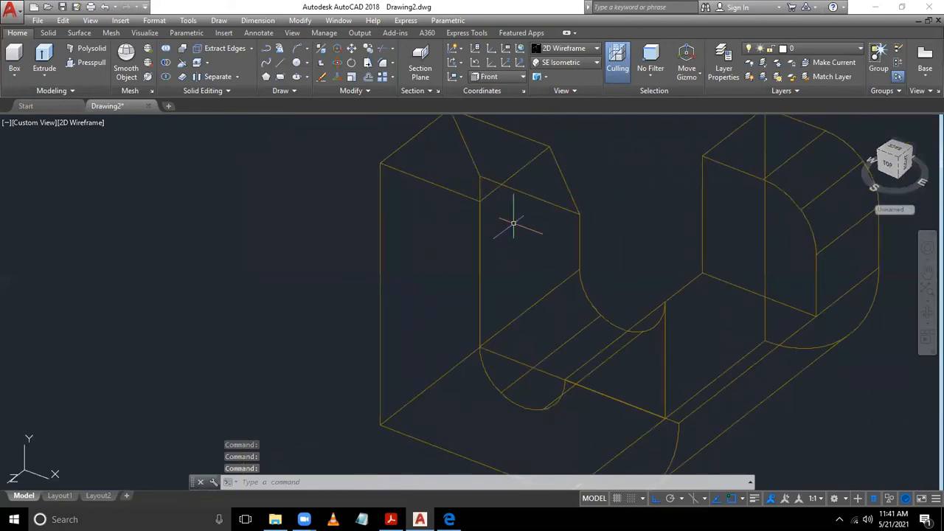
- Start a line at the tall upright's upper front corner and run it 8 units down the vertical edge
{"action": "type", "text": "l"}
{"action": "key", "text": "Return"}
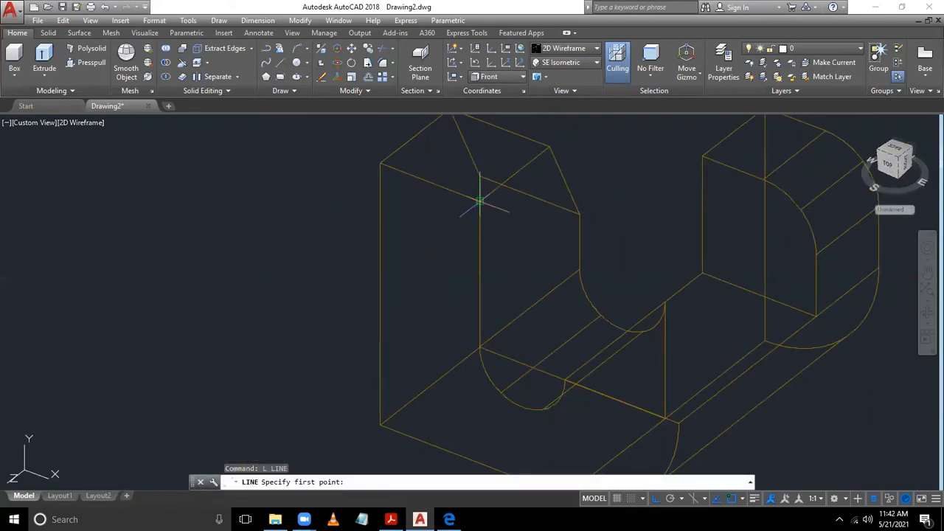
{"action": "left_click", "coordinate": [481, 201]}
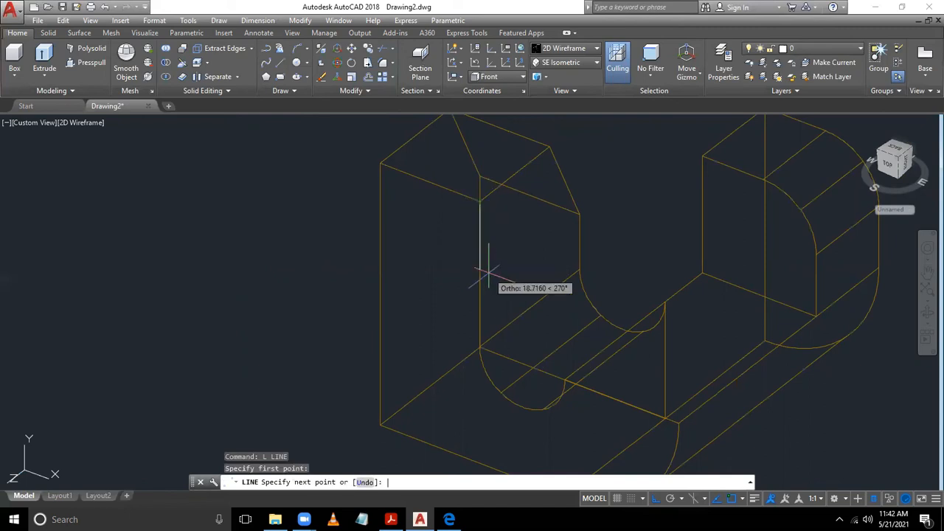
{"action": "type", "text": "8"}
{"action": "key", "text": "Return"}
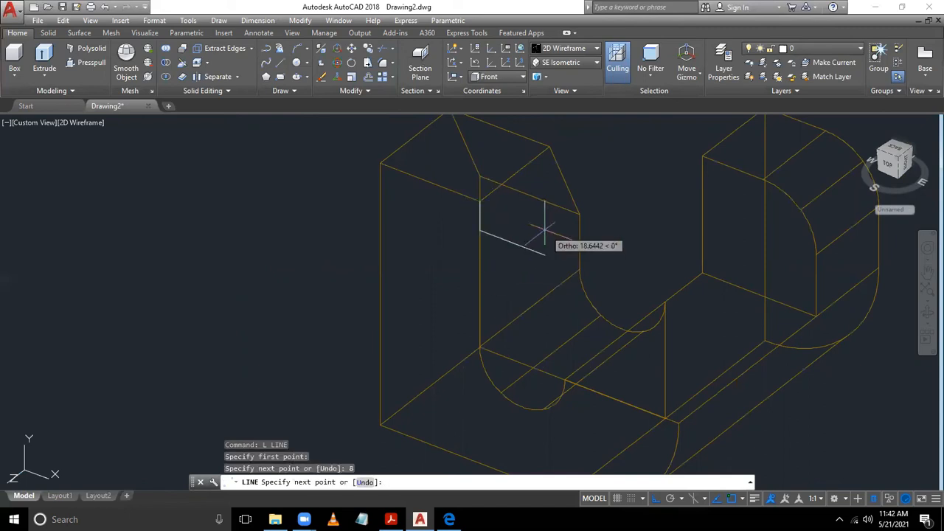
- Continue the line 8 units inward across the upright's face, 16 down and 8 back to the edge, outlining the notch
{"action": "scroll", "coordinate": [529, 211], "scroll_direction": "up", "scroll_amount": 3}
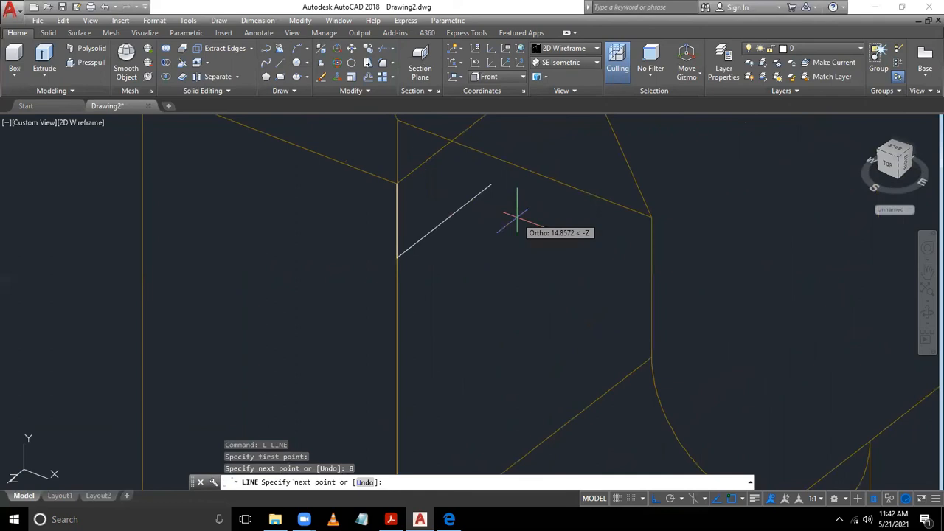
{"action": "type", "text": "8"}
{"action": "key", "text": "Return"}
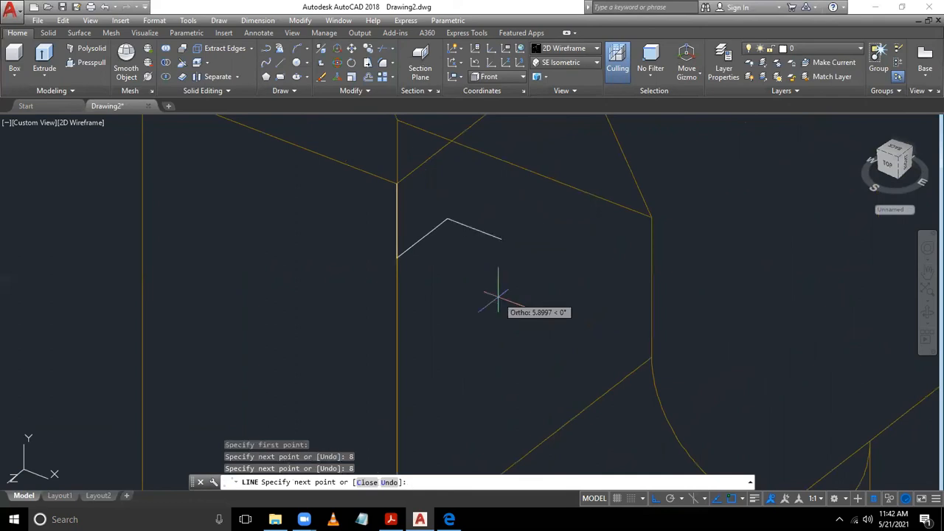
{"action": "type", "text": "16"}
{"action": "key", "text": "Return"}
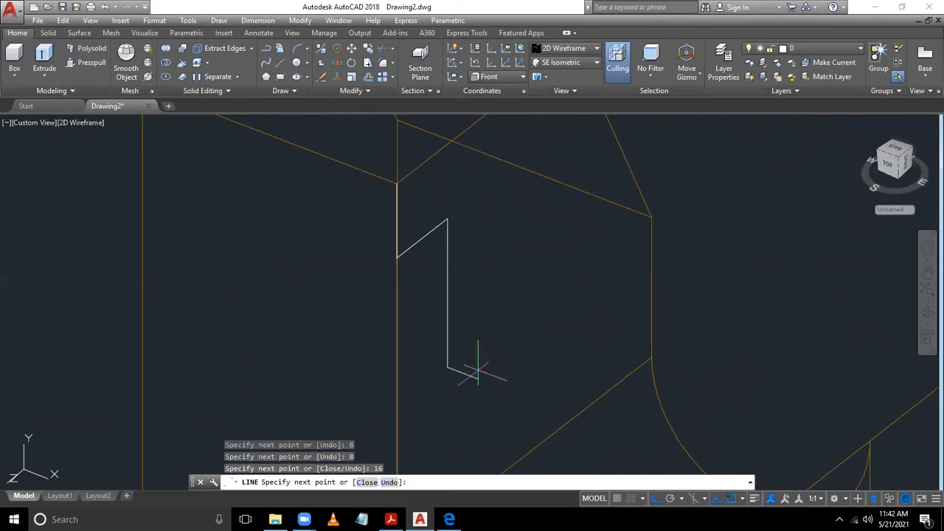
{"action": "type", "text": "8"}
{"action": "key", "text": "Return"}
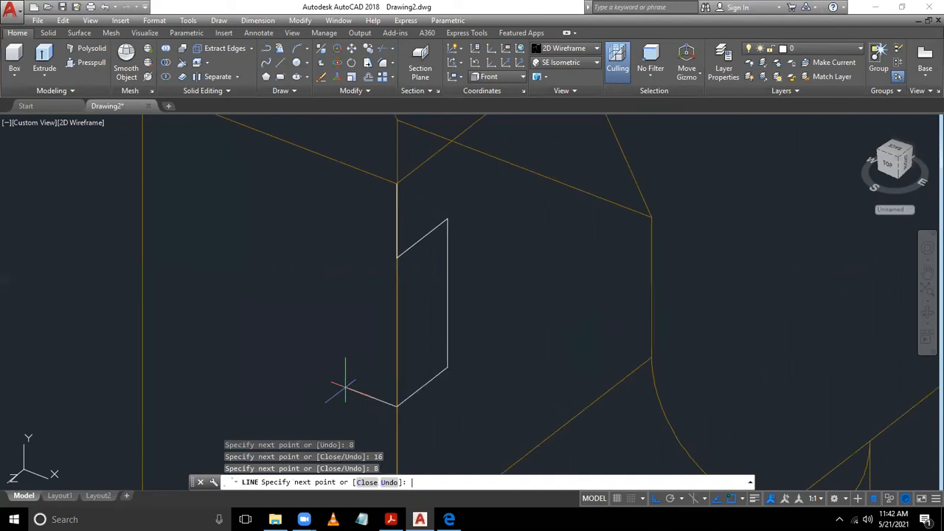
{"action": "key", "text": "Escape"}
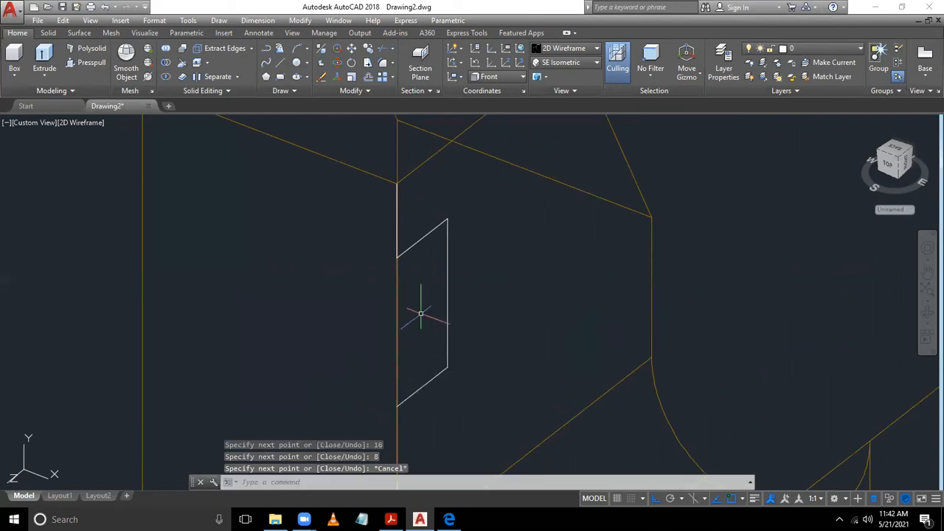
- Delete the 8-unit helper line on the upright's edge above the notch outline
{"action": "left_click", "coordinate": [397, 216]}
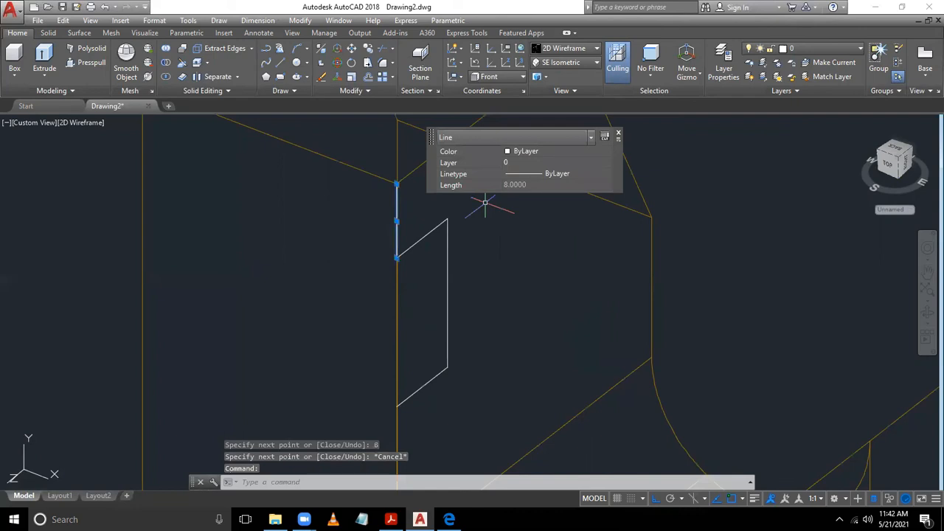
{"action": "key", "text": "Delete"}
{"action": "scroll", "coordinate": [491, 203], "scroll_direction": "down", "scroll_amount": 6}
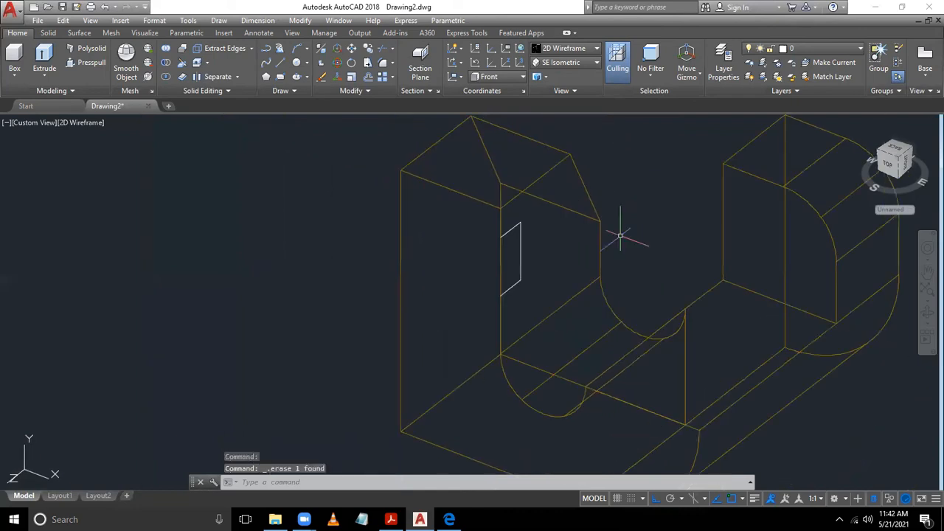
- Presspull the area bounded by the notch outline through the full thickness of the tall upright to cut the notch
{"action": "middle_click_drag", "start_coordinate": [644, 217], "coordinate": [598, 214]}
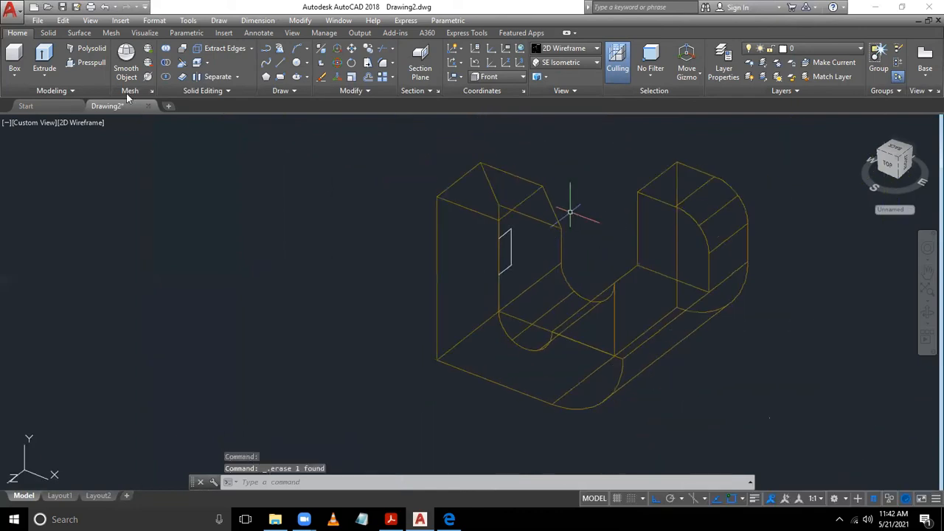
{"action": "left_click", "coordinate": [86, 64]}
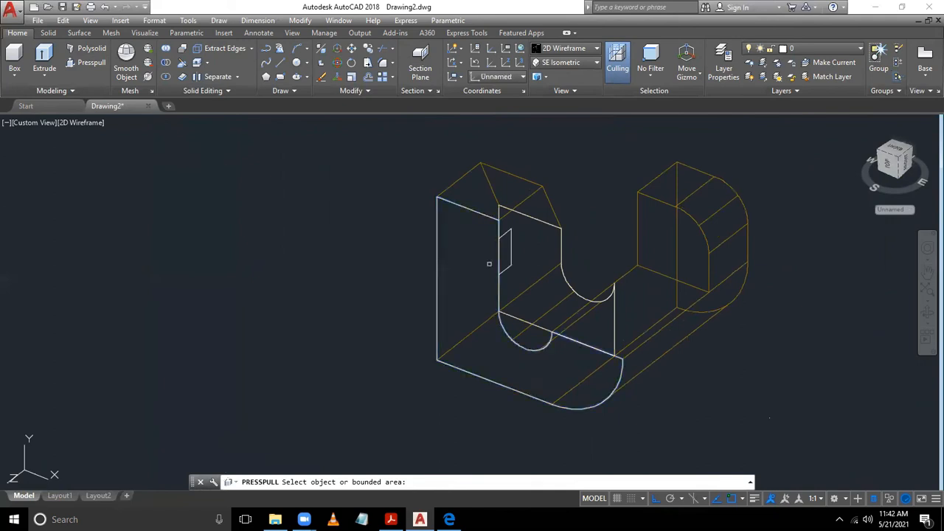
{"action": "scroll", "coordinate": [517, 257], "scroll_direction": "up", "scroll_amount": 4}
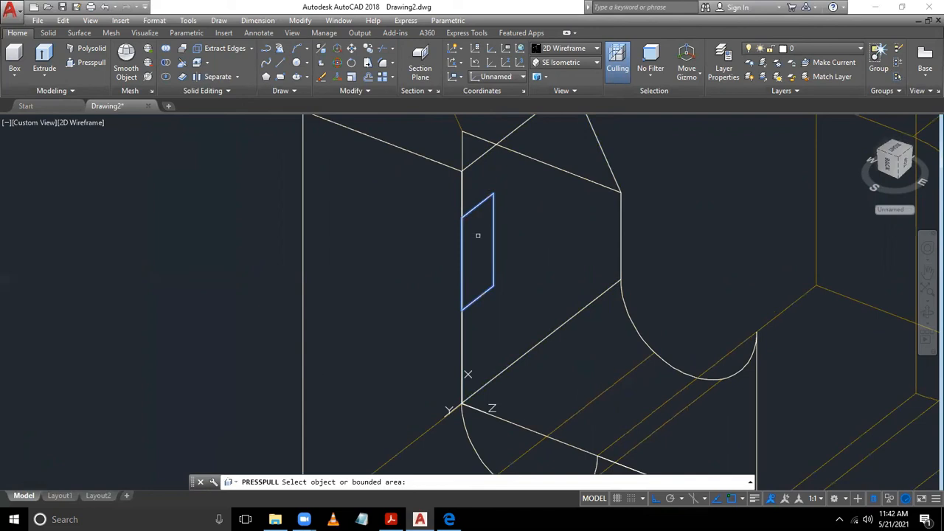
{"action": "left_click", "coordinate": [477, 235]}
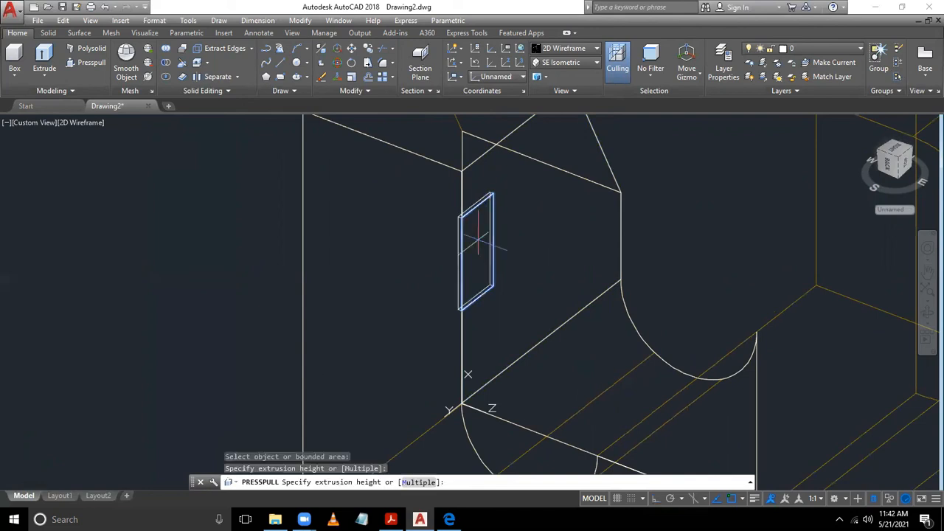
{"action": "left_click", "coordinate": [217, 189]}
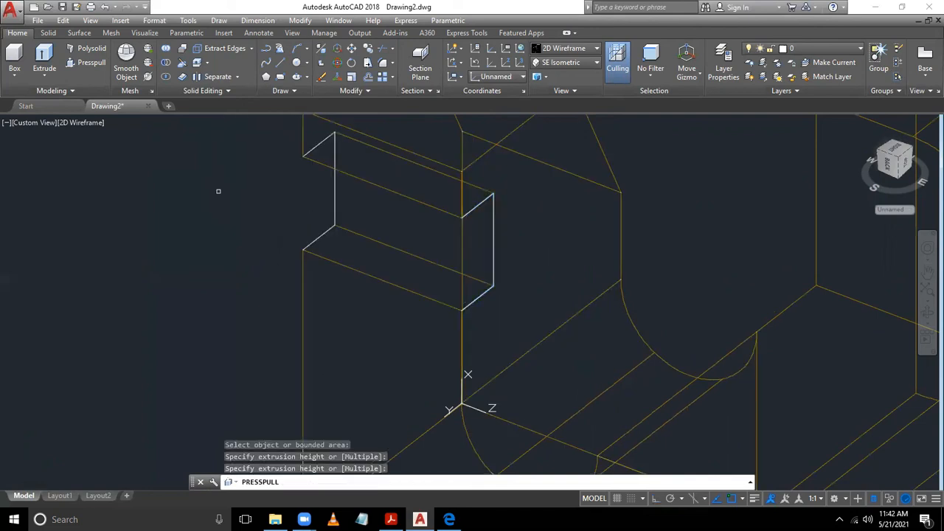
{"action": "scroll", "coordinate": [218, 191], "scroll_direction": "down", "scroll_amount": 4}
{"action": "scroll", "coordinate": [219, 191], "scroll_direction": "up", "scroll_amount": 2}
{"action": "middle_click_drag", "start_coordinate": [218, 195], "coordinate": [219, 239]}
{"action": "scroll", "coordinate": [211, 222], "scroll_direction": "down", "scroll_amount": 2}
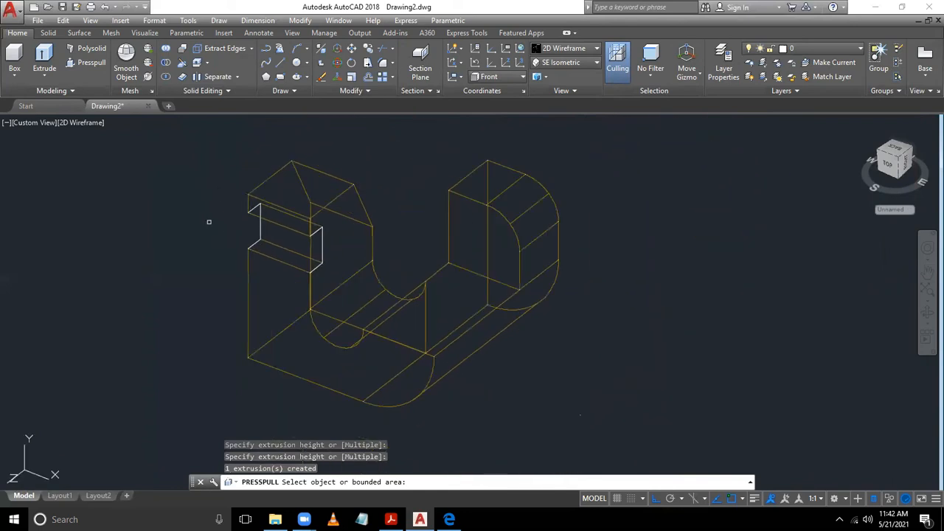
{"action": "key", "text": "Return"}
- Move the solid sideways, clear of the leftover notch outline lines
{"action": "type", "text": "m"}
{"action": "key", "text": "Return"}
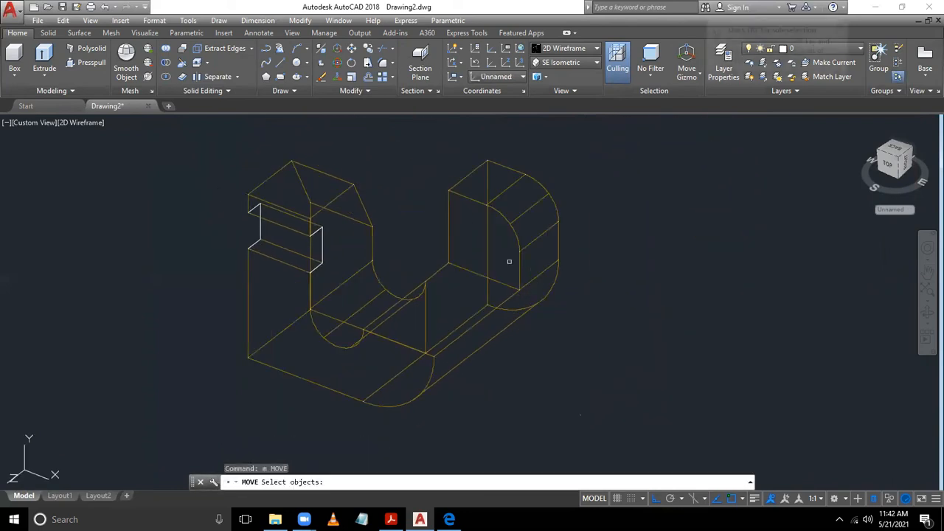
{"action": "key", "text": "Return"}
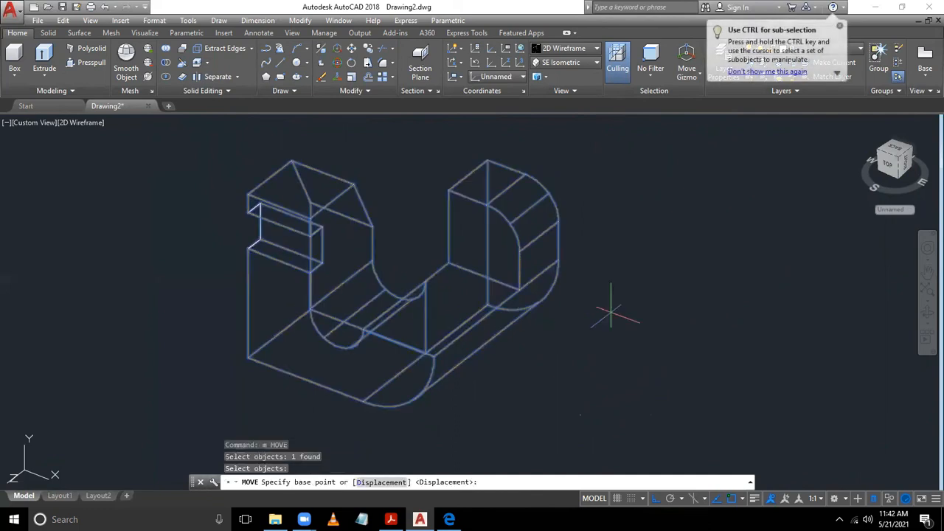
{"action": "left_click", "coordinate": [611, 315]}
{"action": "left_click", "coordinate": [814, 334]}
{"action": "middle_click_drag", "start_coordinate": [603, 227], "coordinate": [526, 170]}
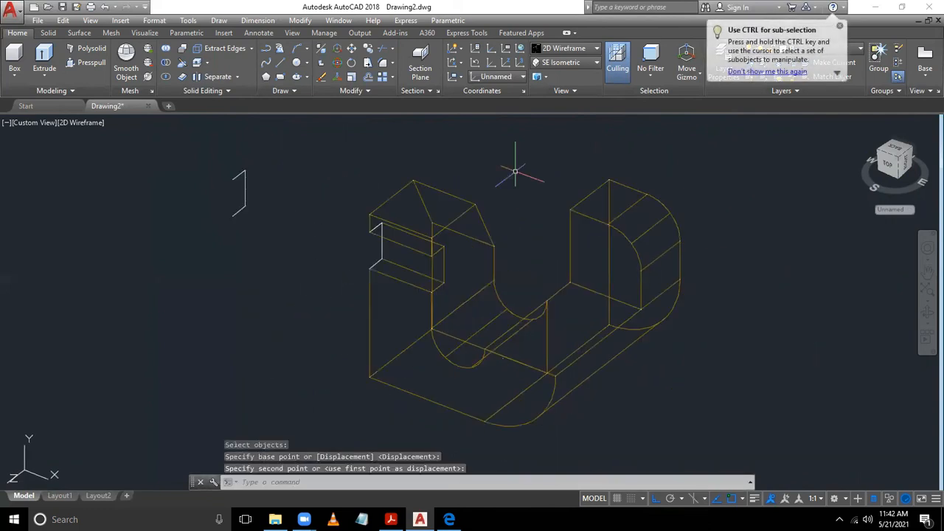
- Select the three leftover notch outline lines beside the solid and delete them
{"action": "left_click", "coordinate": [275, 151]}
{"action": "left_click", "coordinate": [179, 263]}
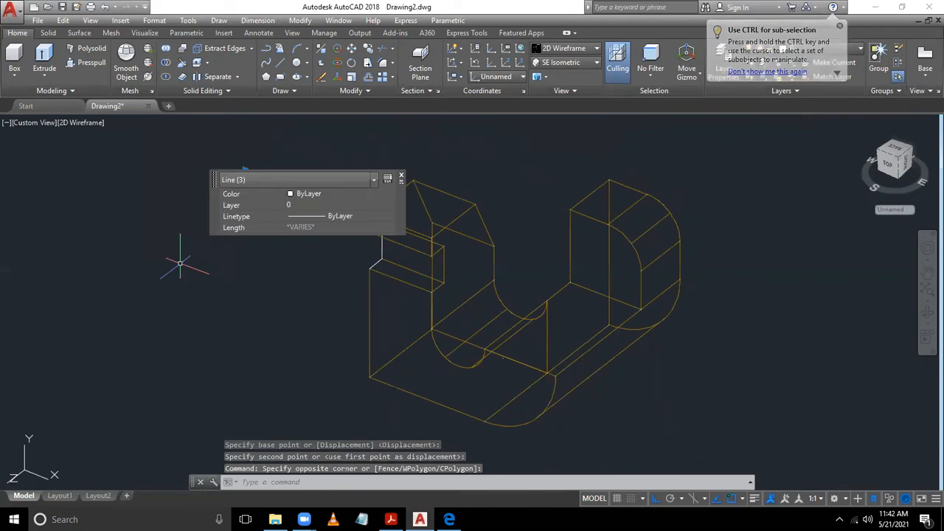
{"action": "key", "text": "Delete"}
- Select all remaining objects of the model, set their colour to Color 42 and clear the selection
{"action": "scroll", "coordinate": [327, 211], "scroll_direction": "down", "scroll_amount": 3}
{"action": "middle_click_drag", "start_coordinate": [327, 211], "coordinate": [313, 207]}
{"action": "left_click", "coordinate": [599, 161]}
{"action": "left_click", "coordinate": [285, 358]}
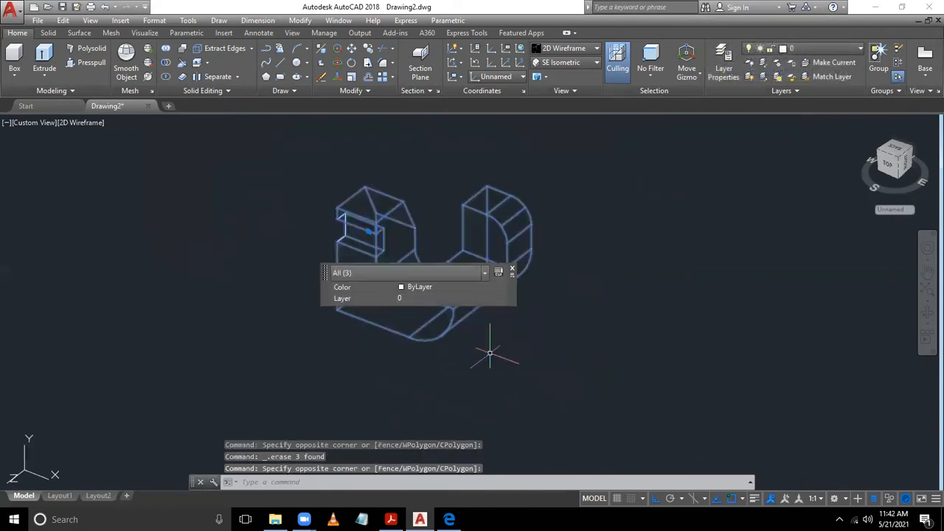
{"action": "left_click", "coordinate": [436, 286]}
{"action": "left_click", "coordinate": [437, 285]}
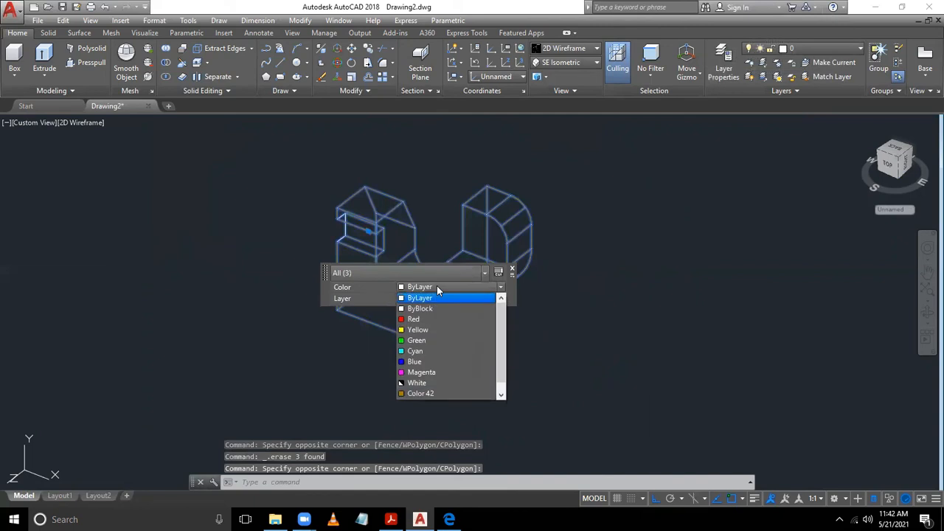
{"action": "left_click", "coordinate": [420, 393]}
{"action": "key", "text": "Escape"}
- Switch the model's visual style to Realistic
{"action": "scroll", "coordinate": [603, 302], "scroll_direction": "up", "scroll_amount": 2}
{"action": "middle_click_drag", "start_coordinate": [565, 270], "coordinate": [679, 298]}
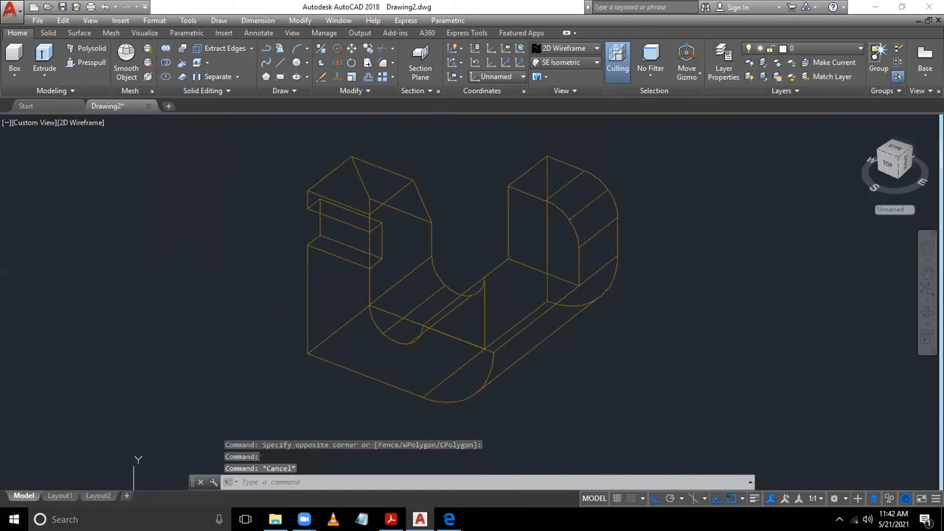
{"action": "left_click", "coordinate": [596, 49]}
{"action": "left_click", "coordinate": [712, 251]}
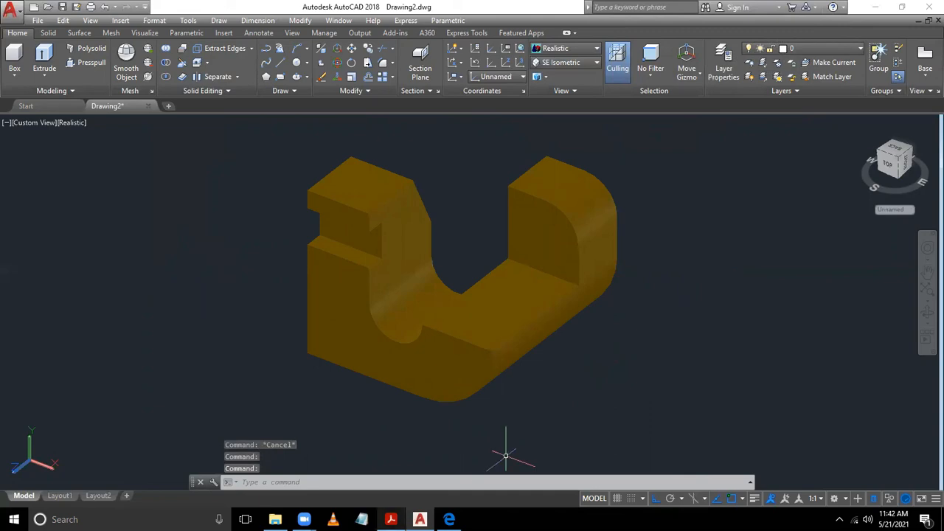
- Compare the shaded model with the Exercise 3 PDF in Acrobat Reader, then return to the AutoCAD drawing
{"action": "left_click", "coordinate": [391, 520]}
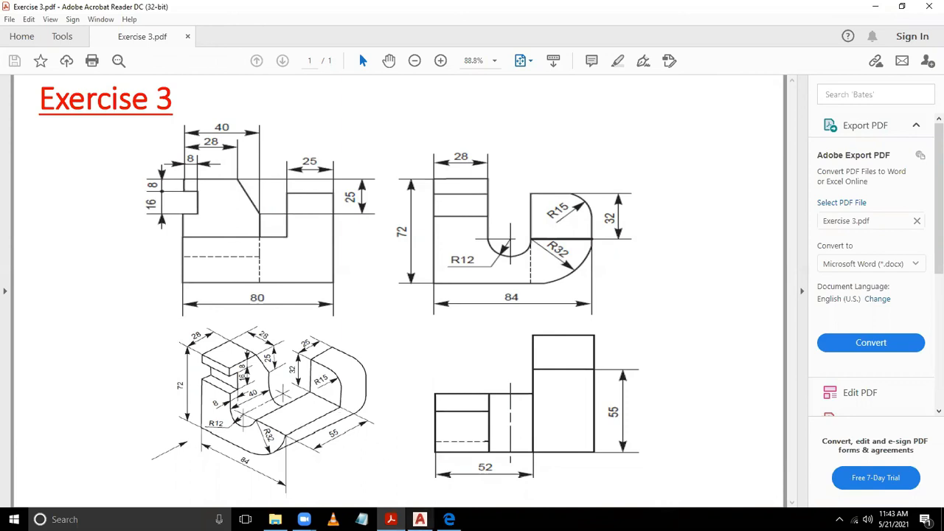
{"action": "mouse_move", "coordinate": [420, 519]}
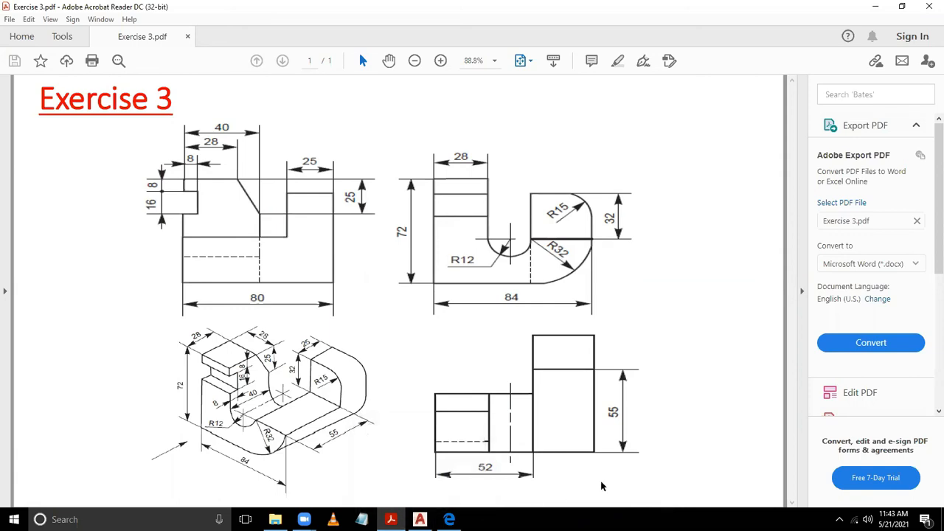
{"action": "left_click", "coordinate": [420, 519]}
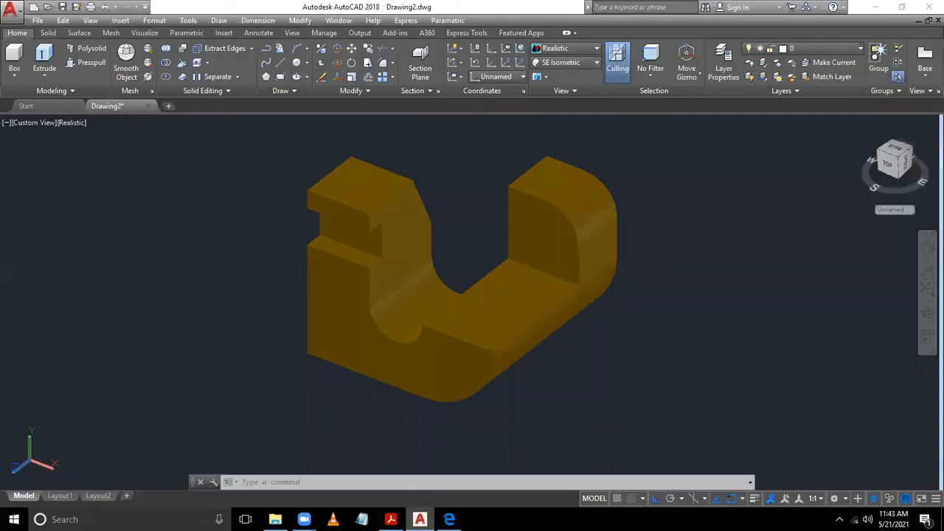
{"action": "scroll", "coordinate": [574, 359], "scroll_direction": "down", "scroll_amount": 2}
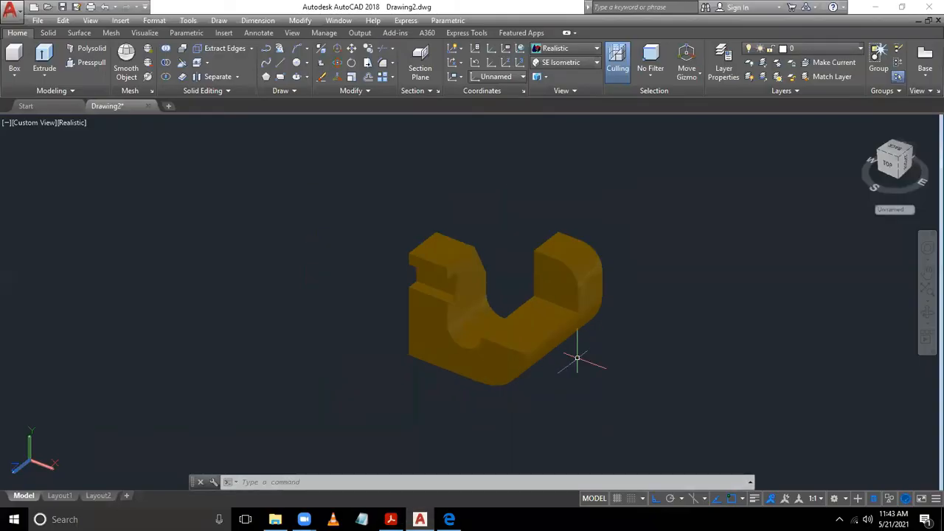
{"action": "middle_click_drag", "start_coordinate": [573, 358], "coordinate": [521, 364]}
{"action": "left_click", "coordinate": [391, 519]}
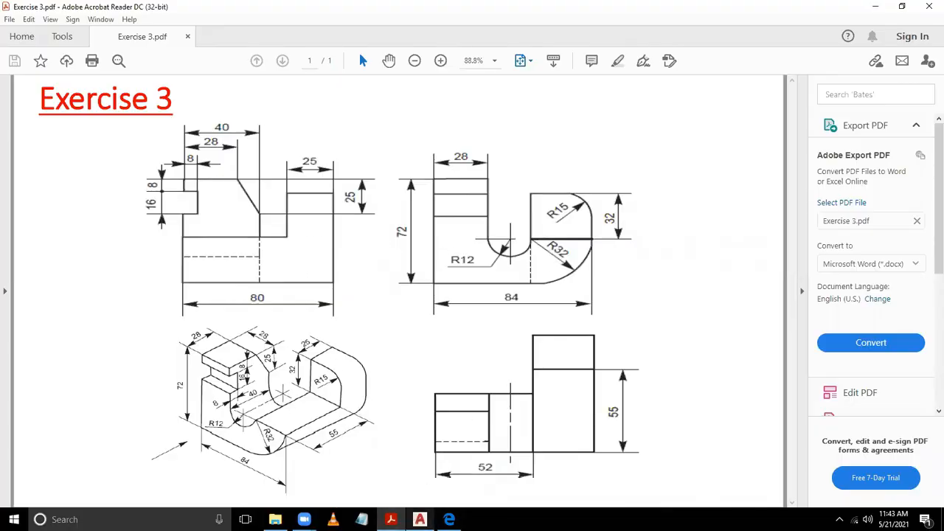
{"action": "left_click", "coordinate": [420, 519]}
- Show the model in the Top view and change its visual style to 2D Wireframe, then Hidden
{"action": "middle_click_drag", "start_coordinate": [489, 204], "coordinate": [453, 206]}
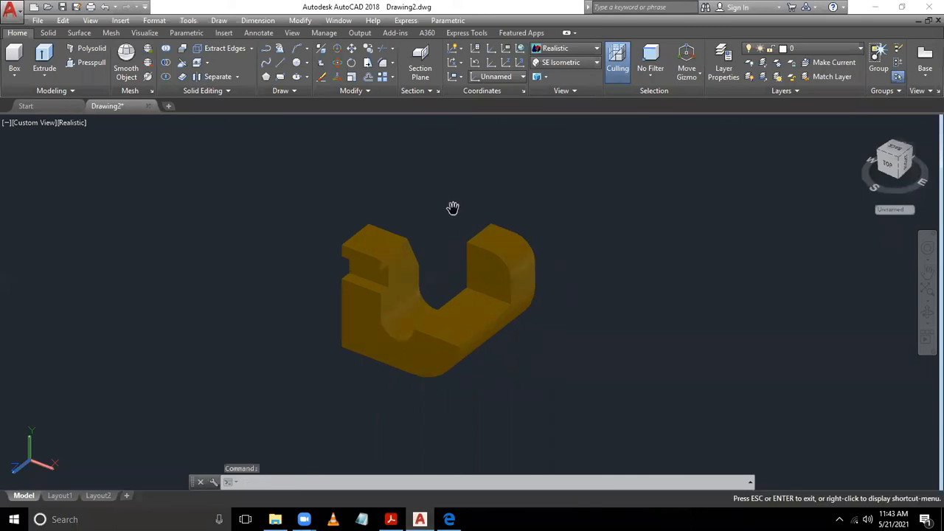
{"action": "left_click", "coordinate": [559, 63]}
{"action": "left_click", "coordinate": [562, 75]}
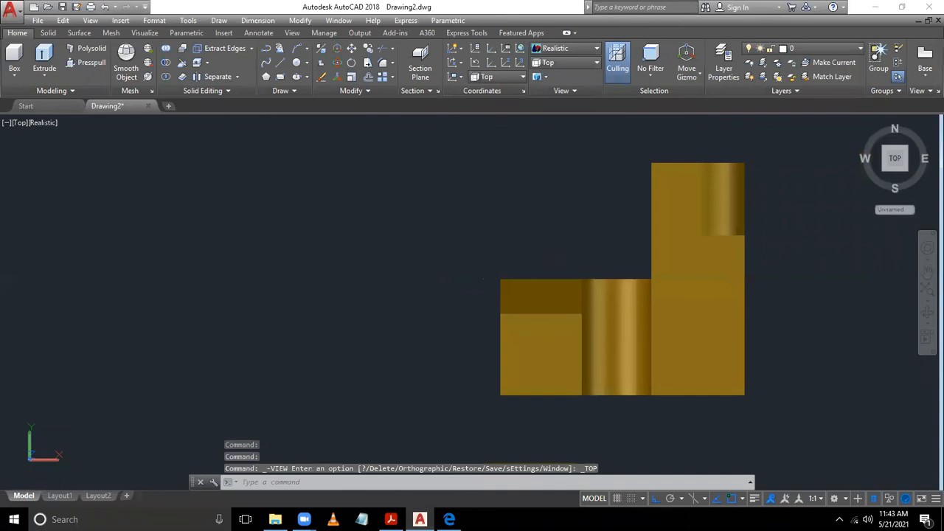
{"action": "left_click", "coordinate": [562, 50]}
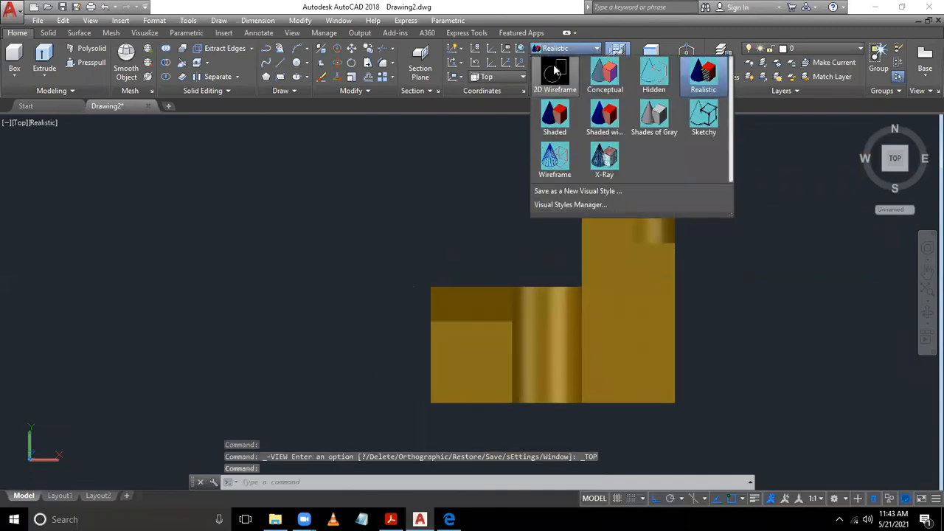
{"action": "left_click", "coordinate": [552, 70]}
{"action": "left_click", "coordinate": [566, 50]}
{"action": "left_click", "coordinate": [656, 72]}
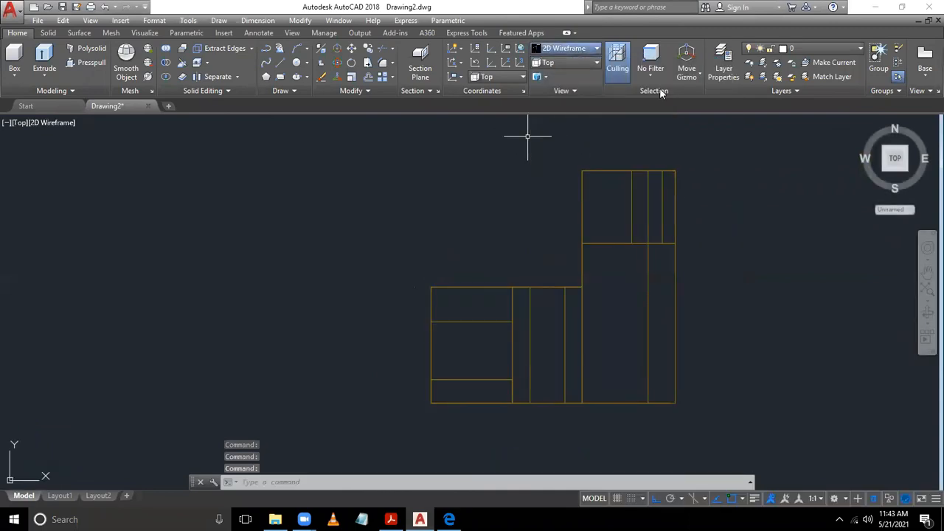
- Show the model in the Front view and compare it with the matching view in the Exercise 3 PDF in Acrobat Reader
{"action": "left_click", "coordinate": [583, 63]}
{"action": "left_click", "coordinate": [563, 122]}
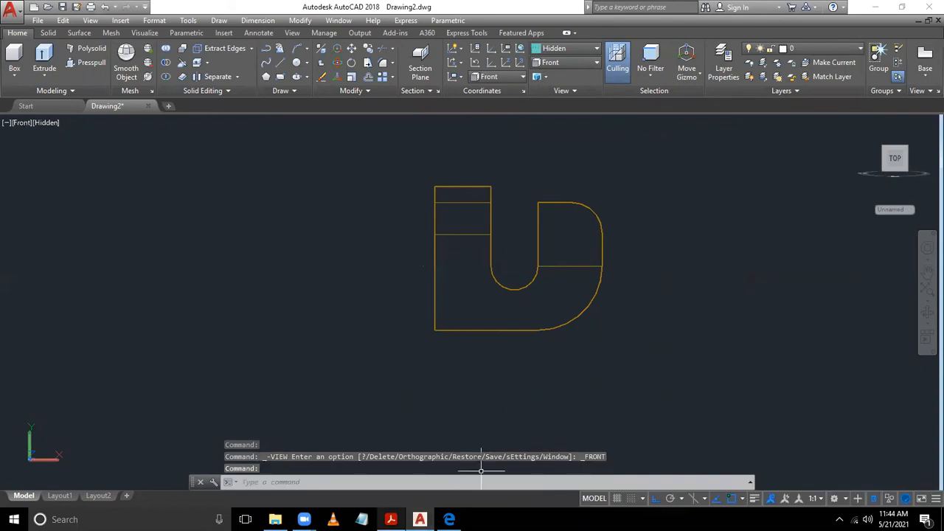
{"action": "left_click", "coordinate": [391, 519]}
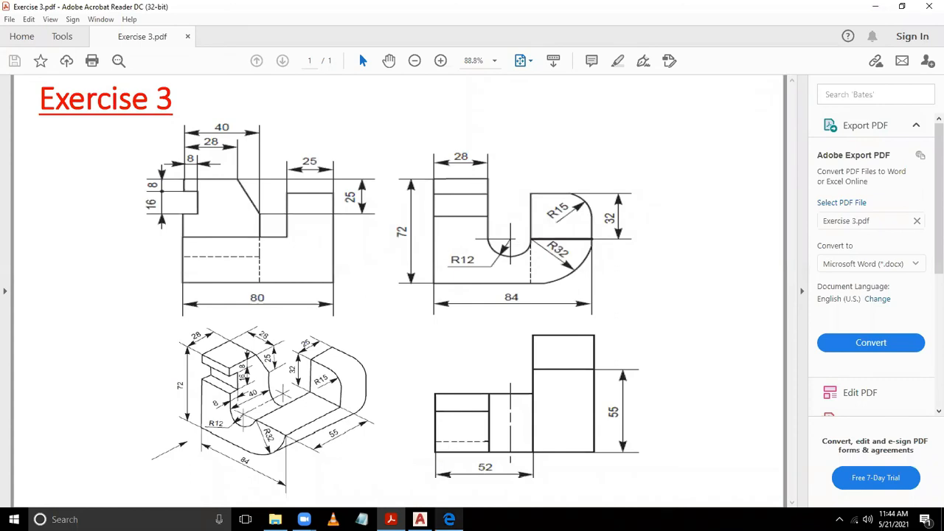
- Return to the AutoCAD drawing and show the model in the Right view to check its side profile
{"action": "left_click", "coordinate": [420, 519]}
{"action": "left_click", "coordinate": [572, 63]}
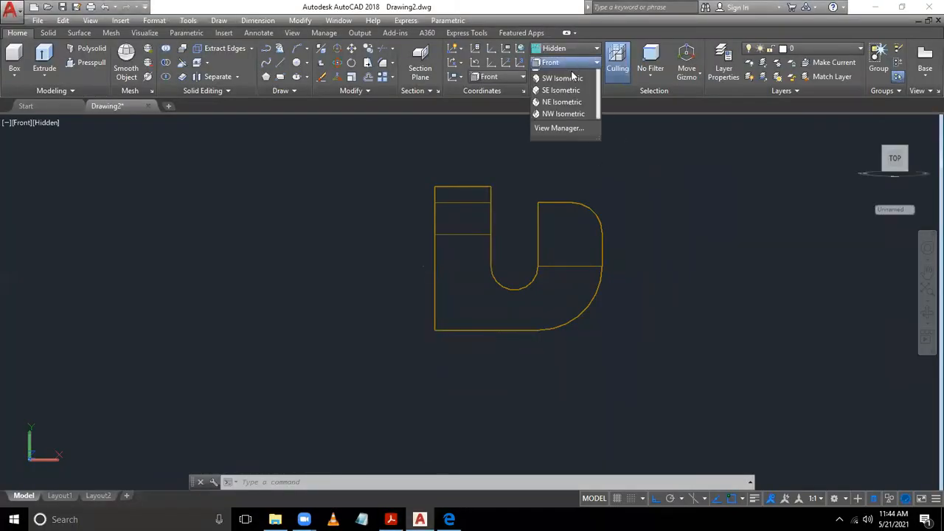
{"action": "left_click", "coordinate": [566, 109]}
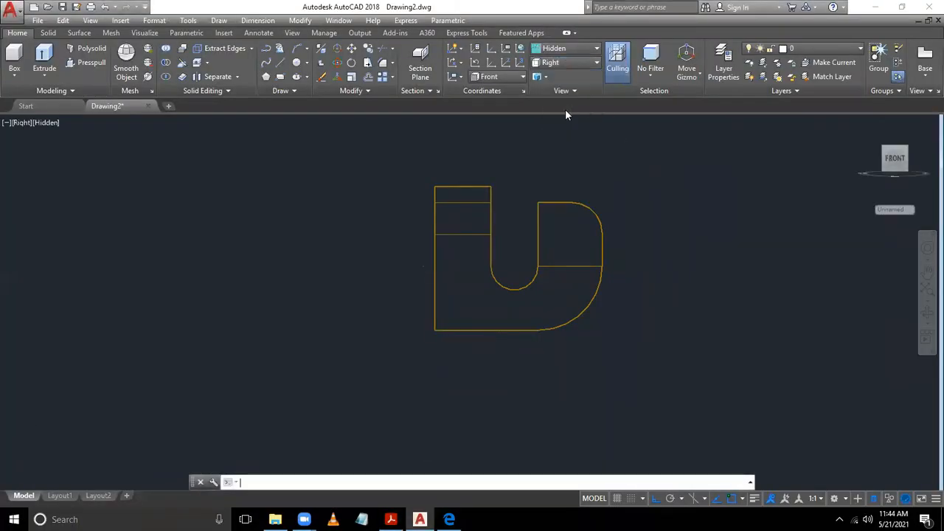
{"action": "scroll", "coordinate": [546, 234], "scroll_direction": "down", "scroll_amount": 2}
{"action": "middle_click_drag", "start_coordinate": [748, 245], "coordinate": [717, 244]}
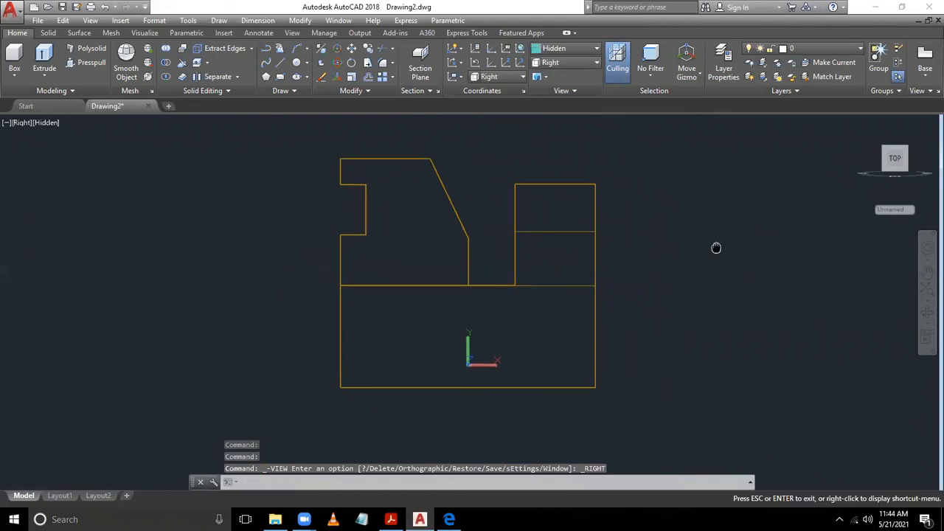
- Inspect the model in the Top view, followed by the SW Isometric and SE Isometric views
{"action": "left_click", "coordinate": [574, 62]}
{"action": "left_click", "coordinate": [569, 73]}
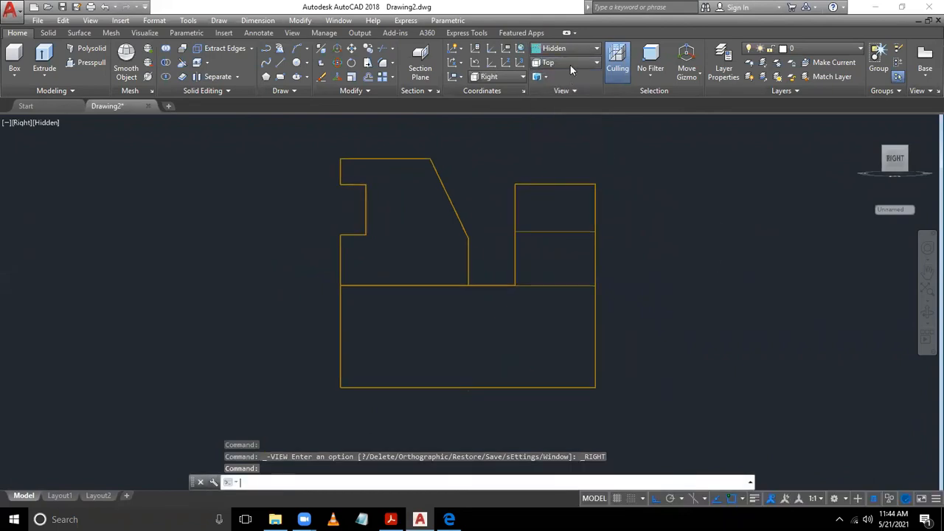
{"action": "left_click", "coordinate": [570, 64]}
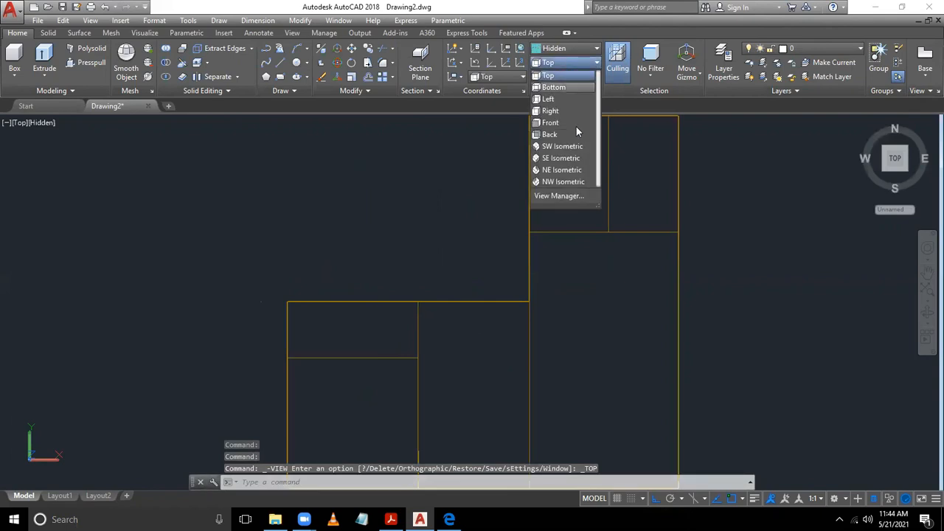
{"action": "left_click", "coordinate": [576, 149]}
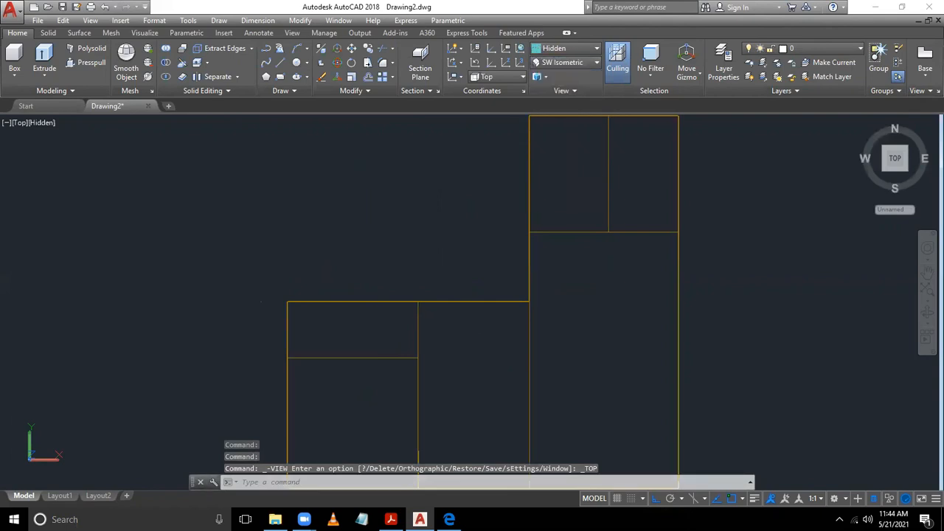
{"action": "left_click", "coordinate": [580, 63]}
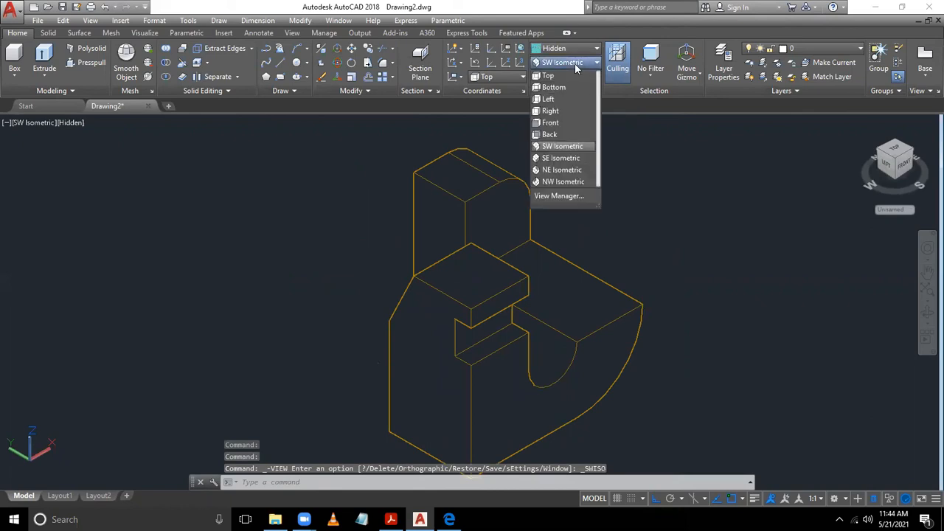
{"action": "left_click", "coordinate": [579, 157]}
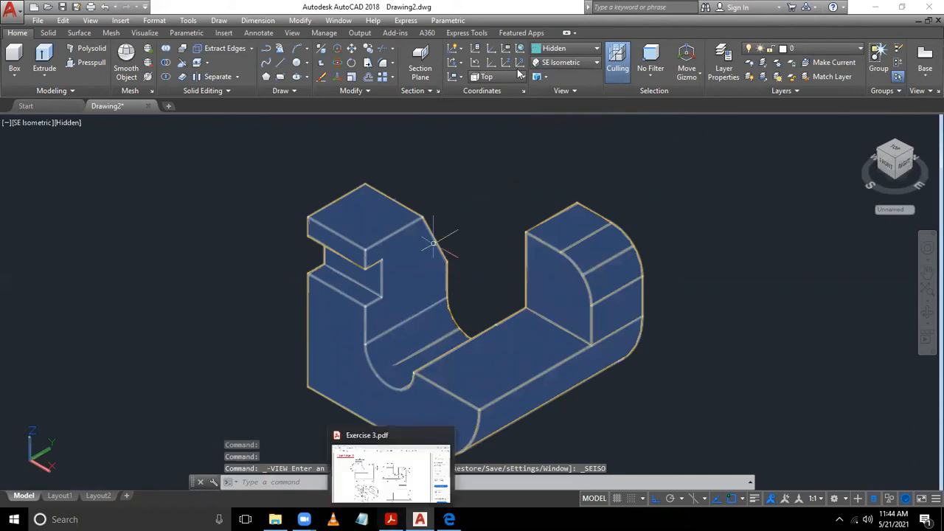
- Inspect the model in the NE Isometric and NW Isometric views, then return to SW Isometric
{"action": "left_click", "coordinate": [579, 62]}
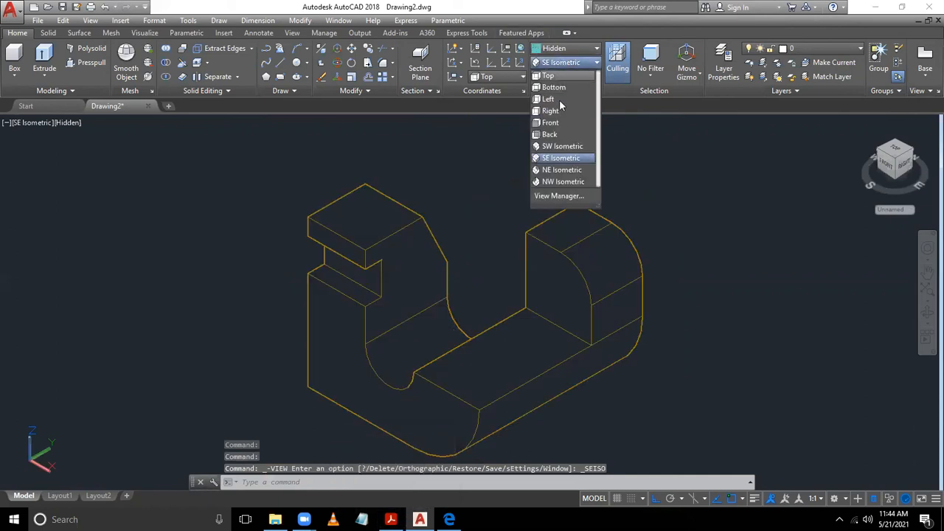
{"action": "left_click", "coordinate": [563, 171]}
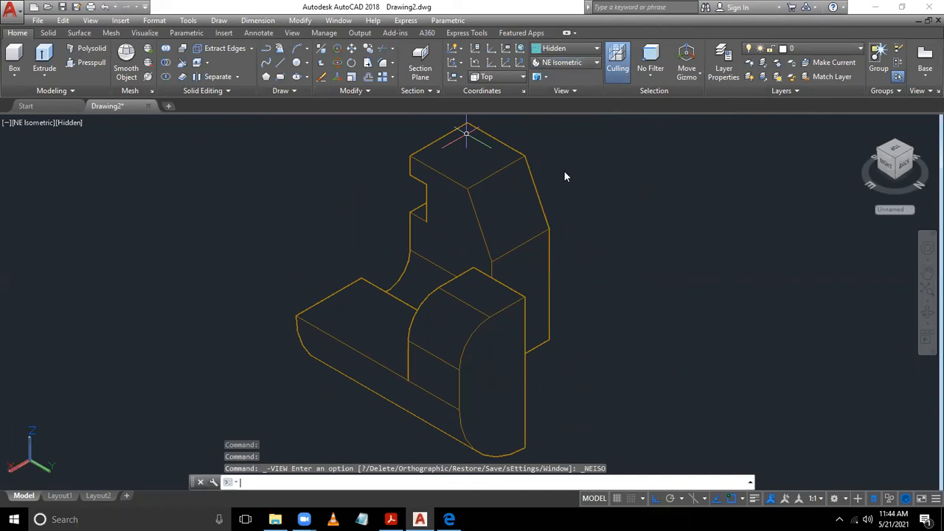
{"action": "left_click", "coordinate": [565, 63]}
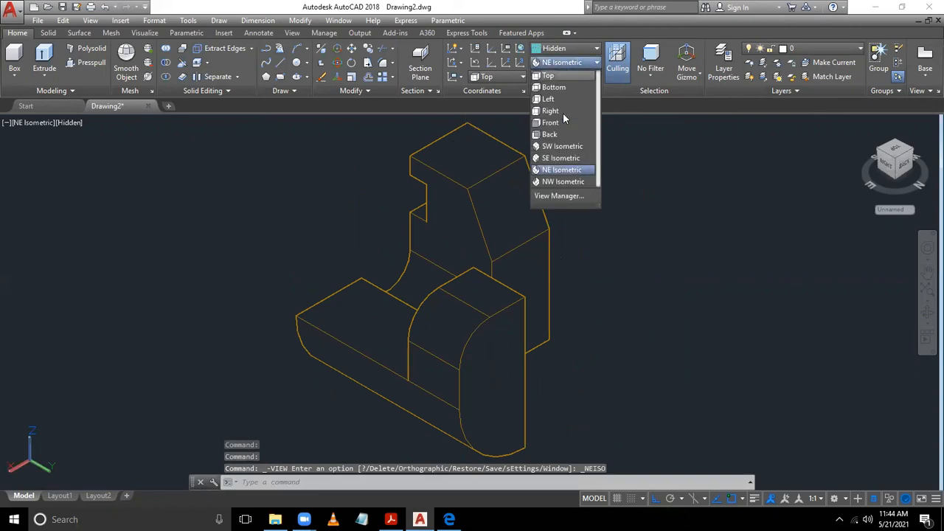
{"action": "left_click", "coordinate": [563, 182]}
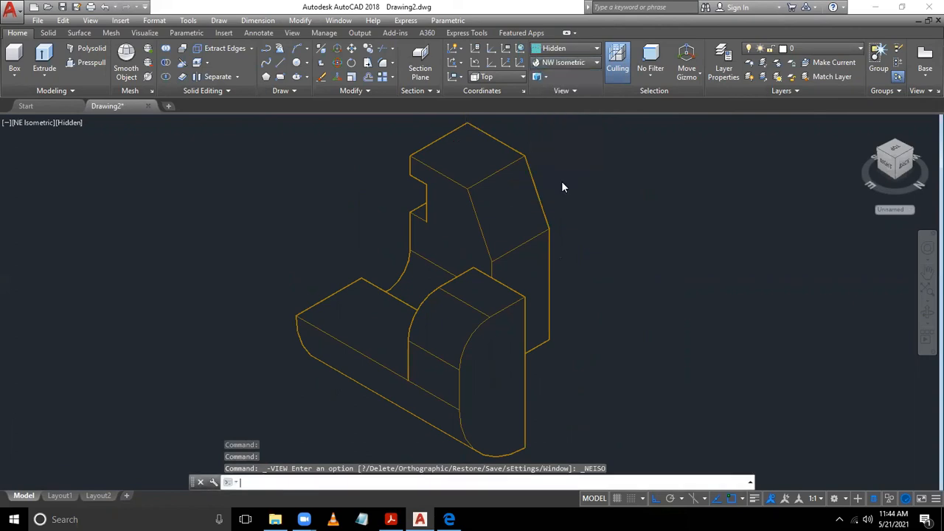
{"action": "left_click", "coordinate": [566, 63]}
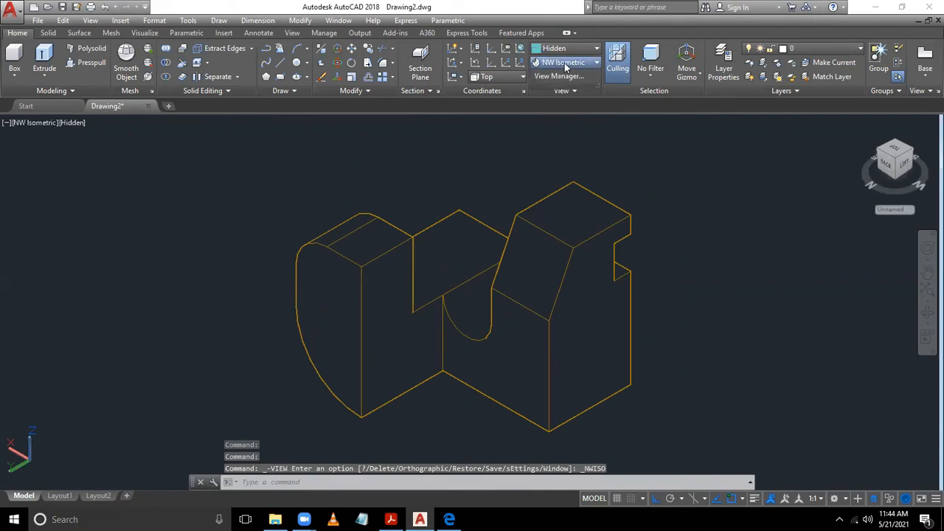
{"action": "left_click", "coordinate": [562, 148]}
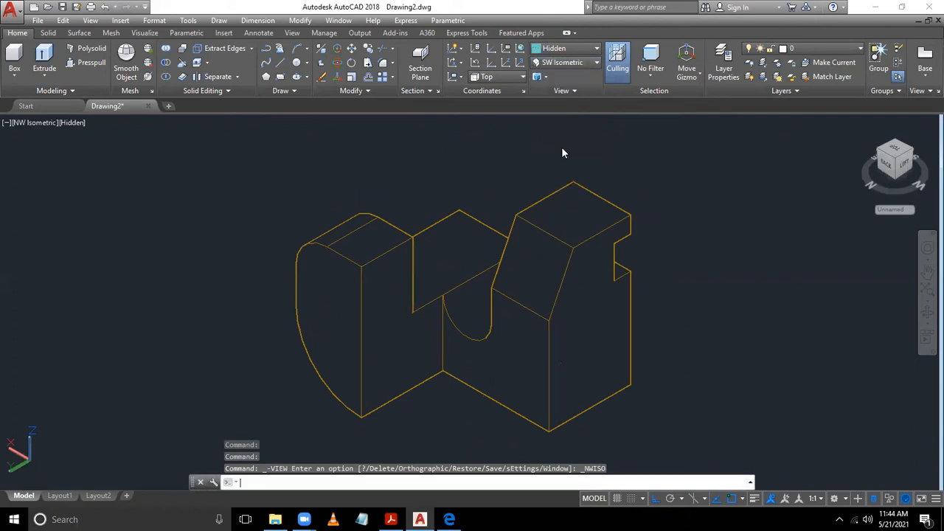
- Show the model in the SE Isometric view and change its visual style to Realistic
{"action": "left_click", "coordinate": [567, 64]}
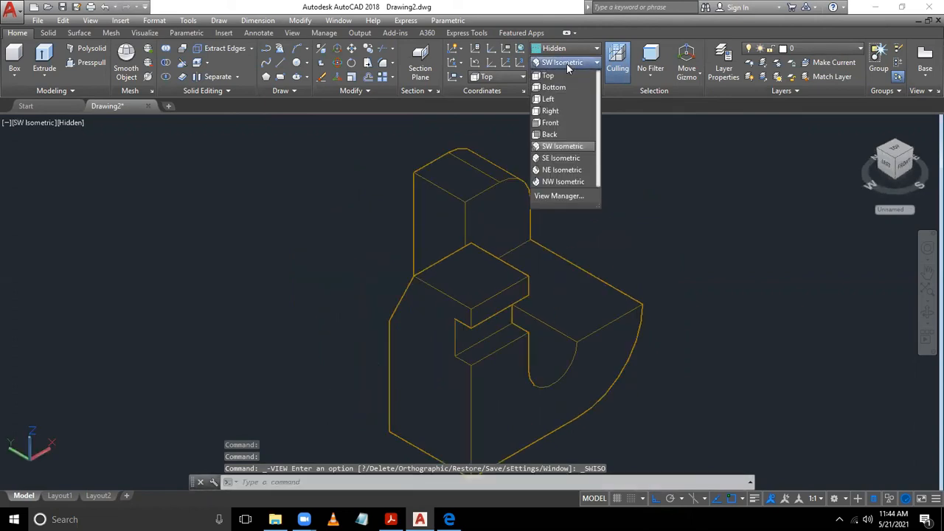
{"action": "left_click", "coordinate": [562, 158]}
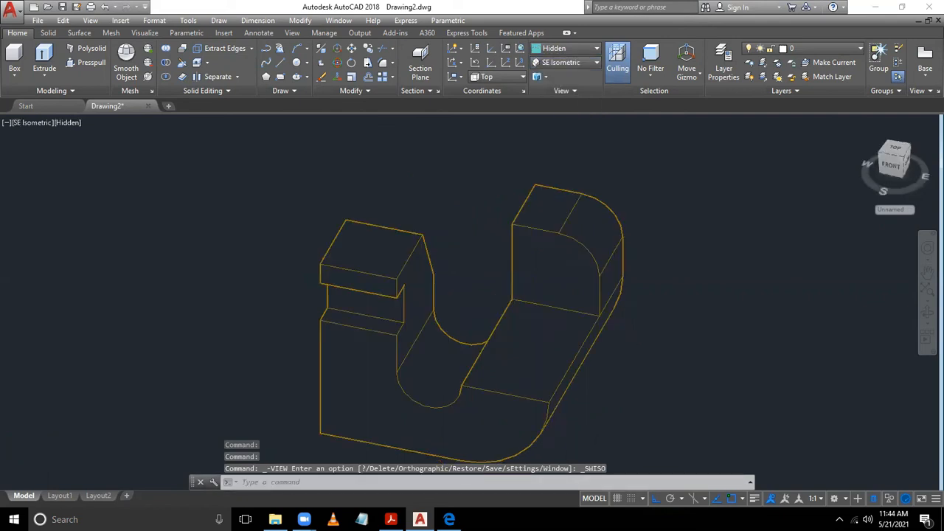
{"action": "left_click", "coordinate": [579, 48]}
{"action": "left_click", "coordinate": [706, 78]}
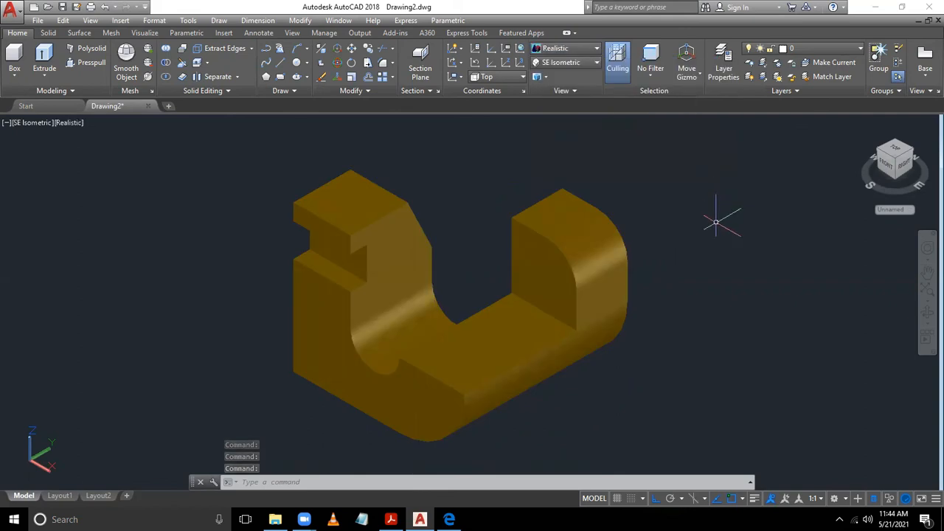
{"action": "middle_click_drag", "start_coordinate": [704, 269], "coordinate": [707, 249]}
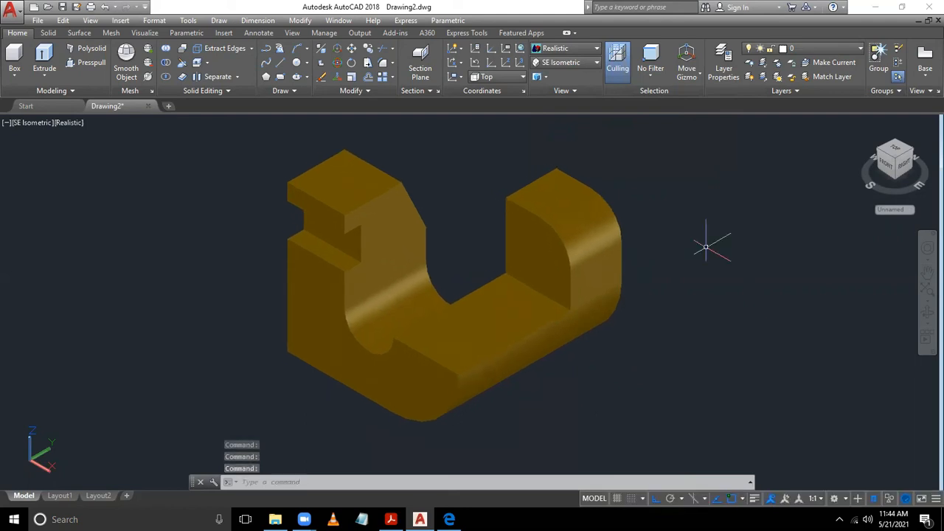